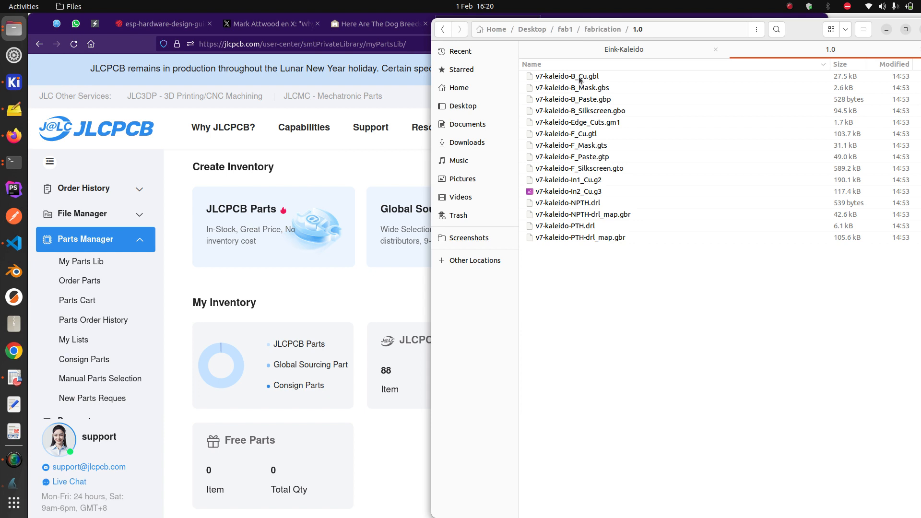
# Open v7-kaleido-BOM.xlsx from the fabrication folder, review its header row in Gnumeric, then close it
pyautogui.click(602, 30)
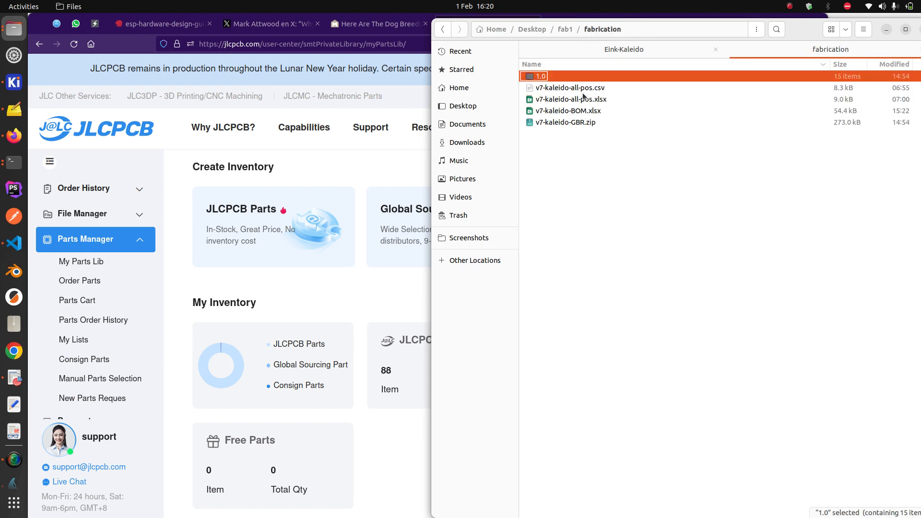
pyautogui.doubleClick(583, 111)
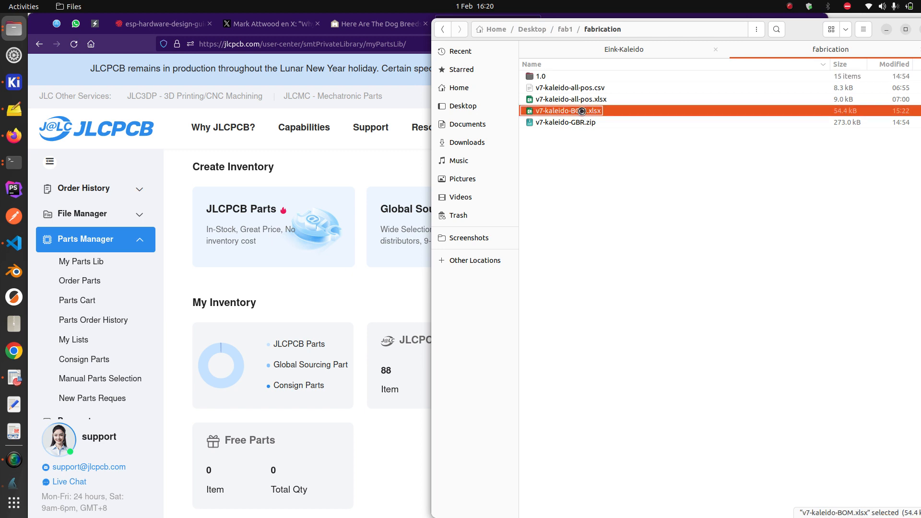
pyautogui.scroll(8, 364, 192)
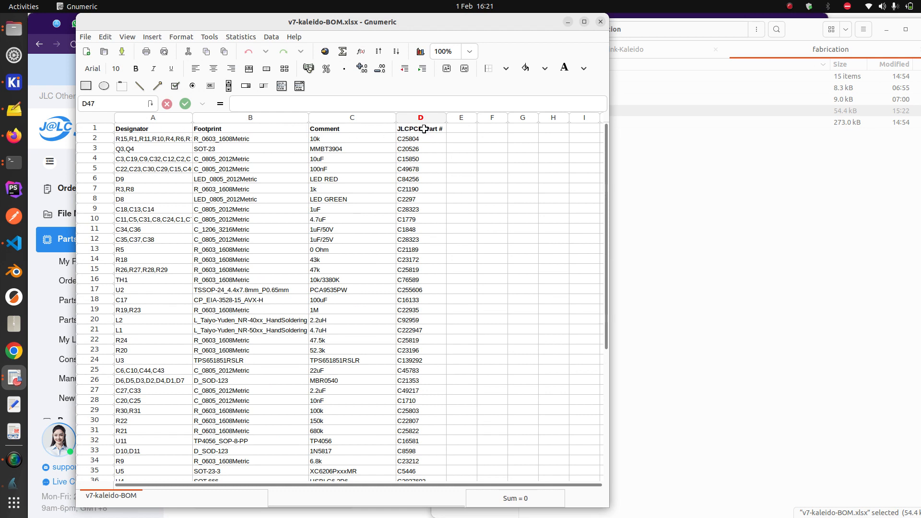
pyautogui.moveTo(424, 129); pyautogui.dragTo(166, 139)
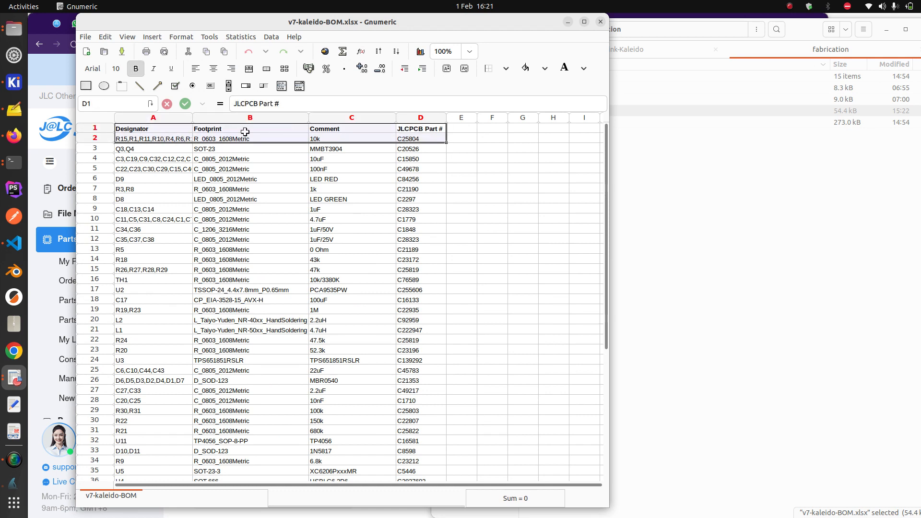
pyautogui.click(600, 22)
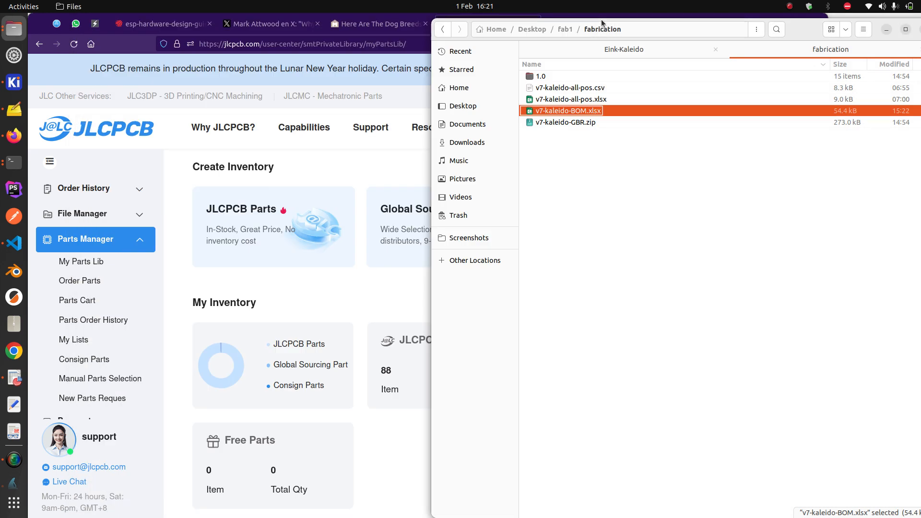
pyautogui.doubleClick(580, 100)
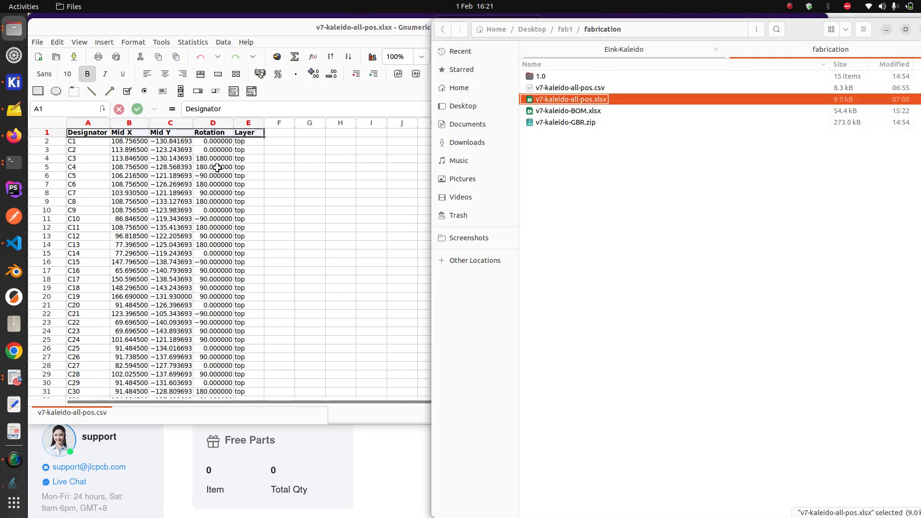
pyautogui.click(171, 133)
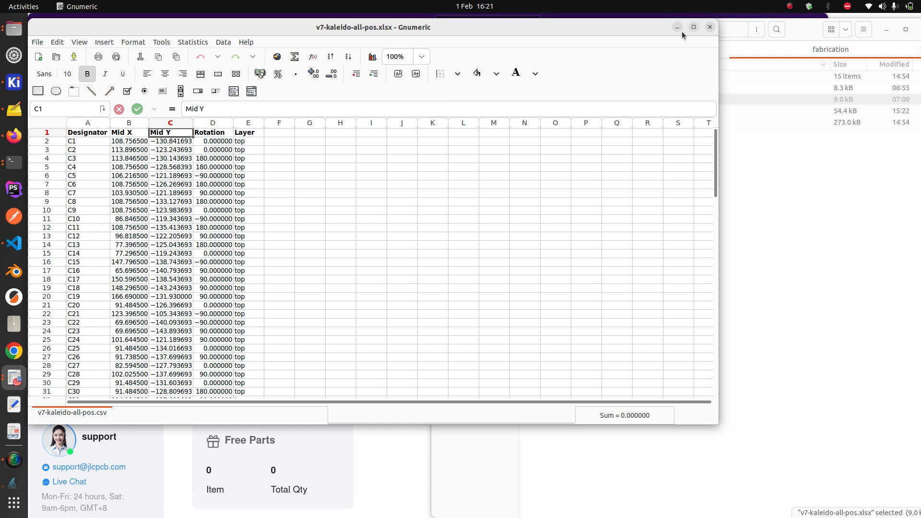
pyautogui.click(248, 132)
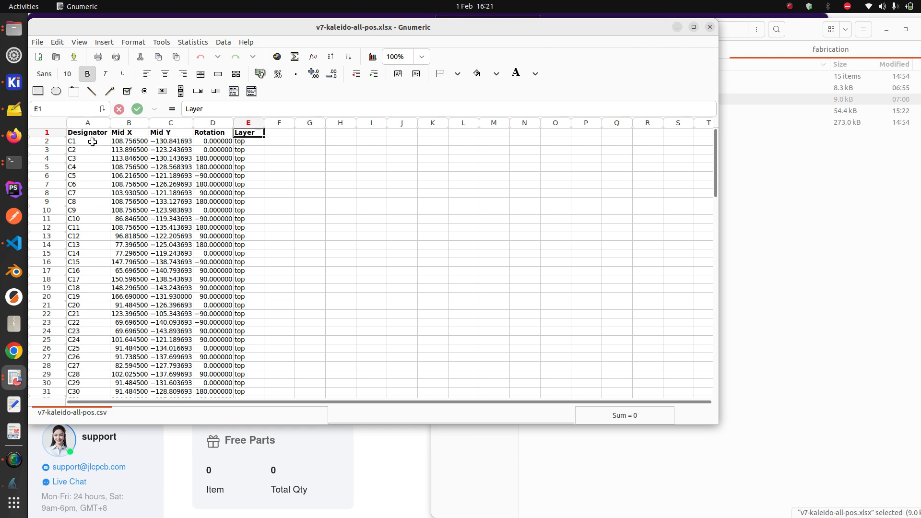
pyautogui.moveTo(88, 134); pyautogui.dragTo(256, 154)
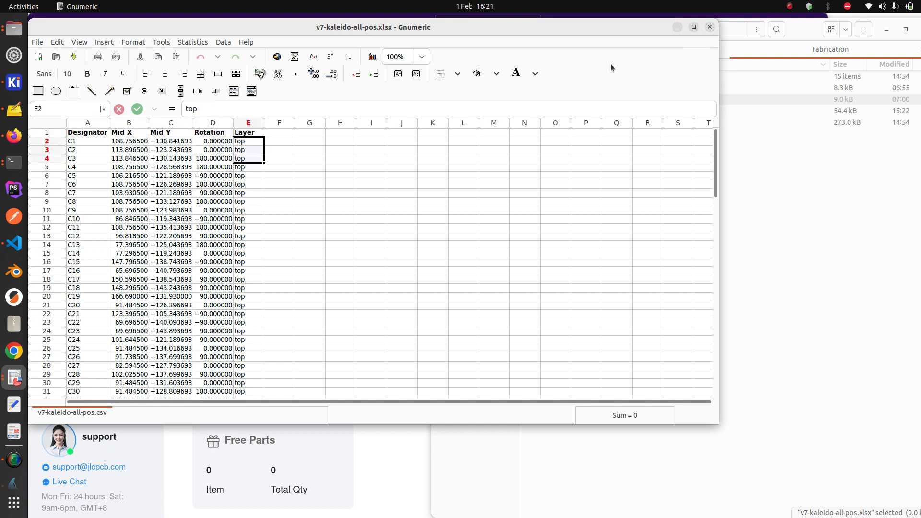
pyautogui.click(711, 28)
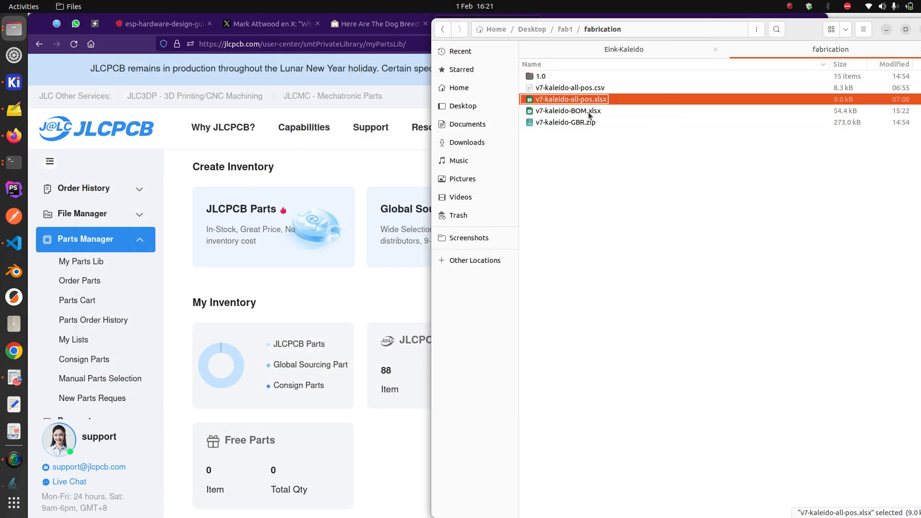
# Open v7-kaleido.kicad_pcb from the KiCad project manager and zoom in on the board
pyautogui.click(588, 111)
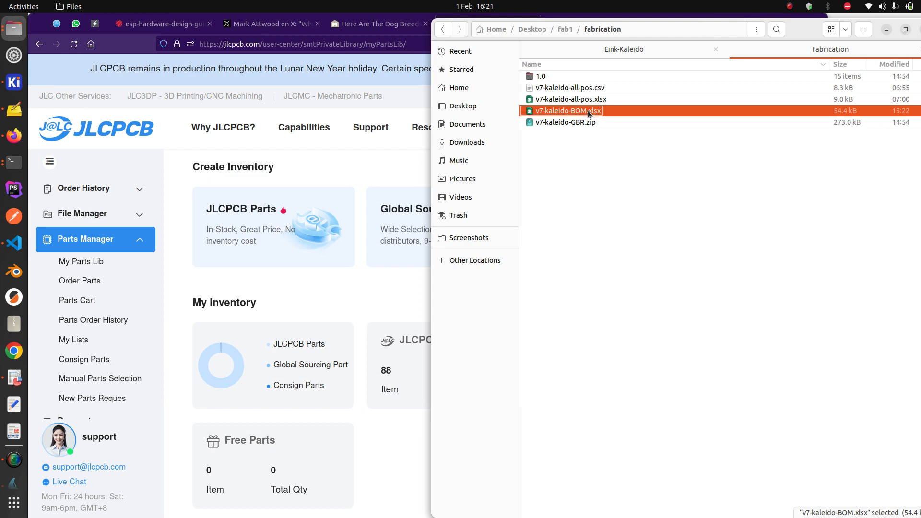
pyautogui.click(14, 86)
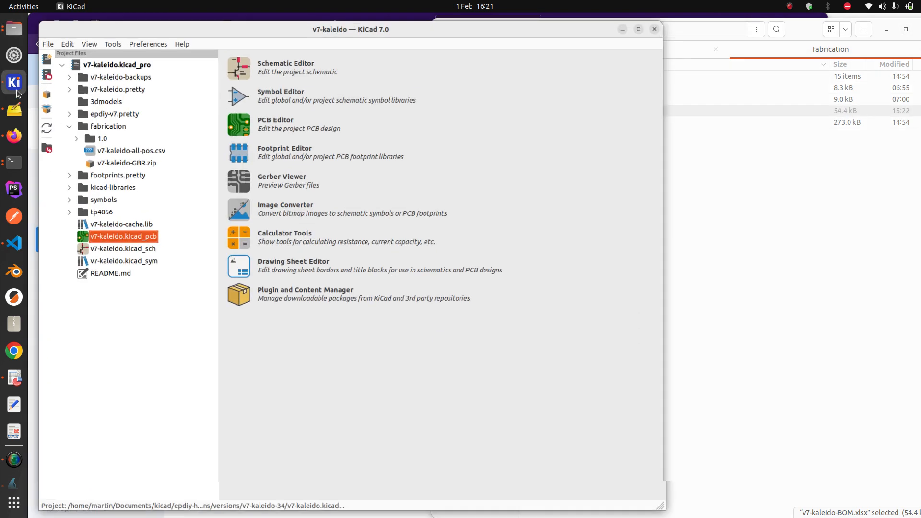
pyautogui.doubleClick(122, 240)
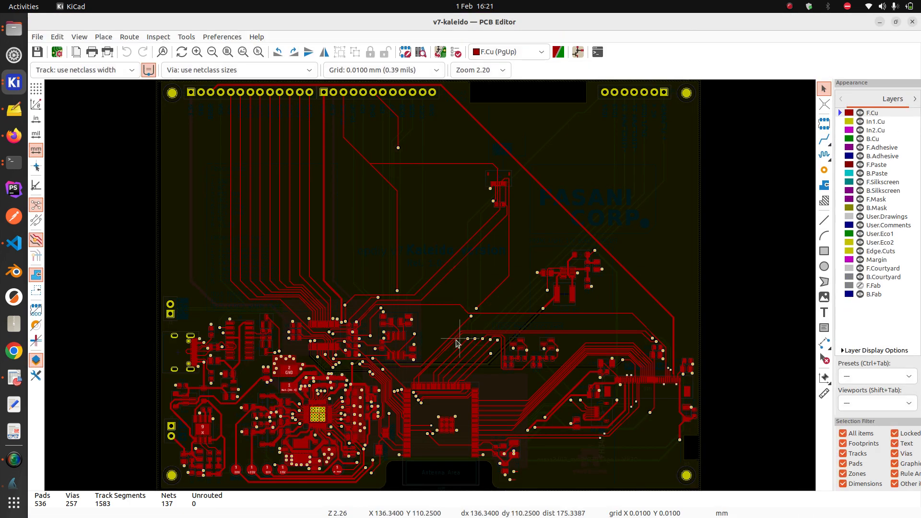
pyautogui.scroll(4, 369, 297)
pyautogui.scroll(2, 152, 304)
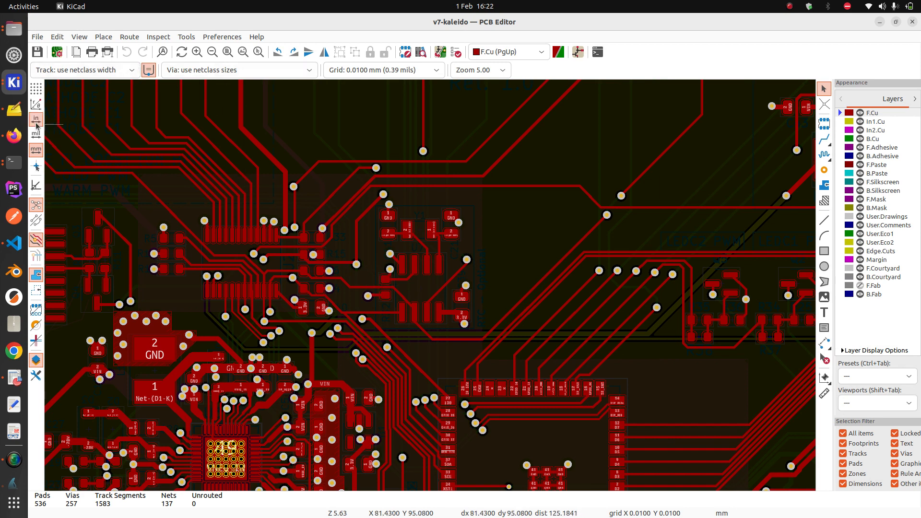
# Open the v7-kaleido.kicad_sch schematic from the project manager
pyautogui.click(12, 82)
pyautogui.click(86, 83)
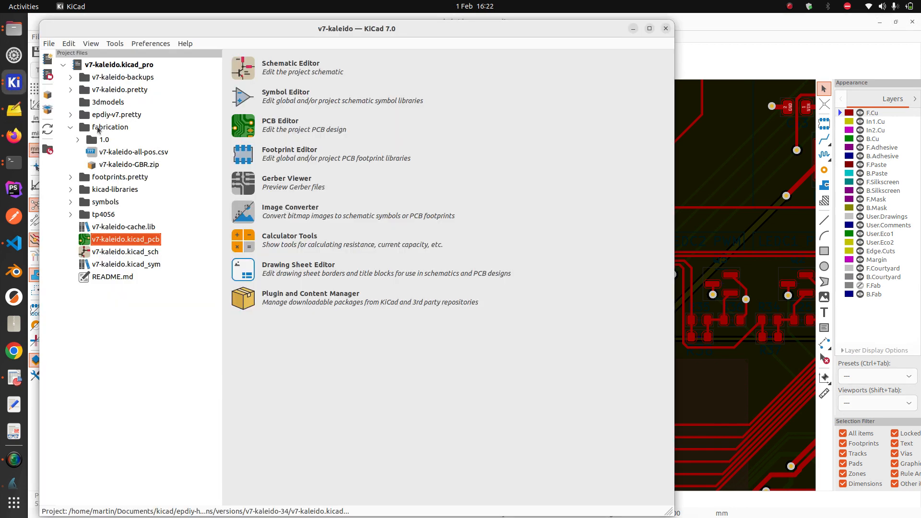
pyautogui.doubleClick(115, 254)
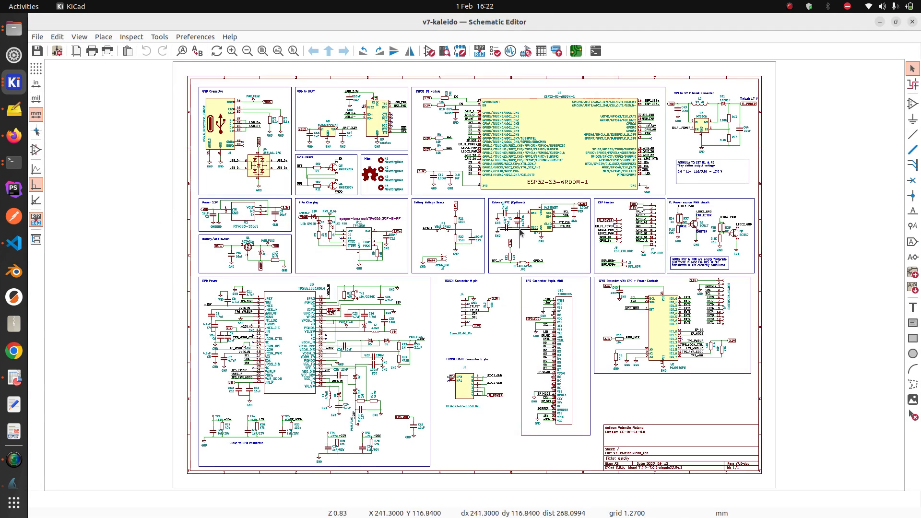
# Find U7 on the board with a whole-word, non-wrapping search, then close the PCB Editor
pyautogui.scroll(4, 513, 233)
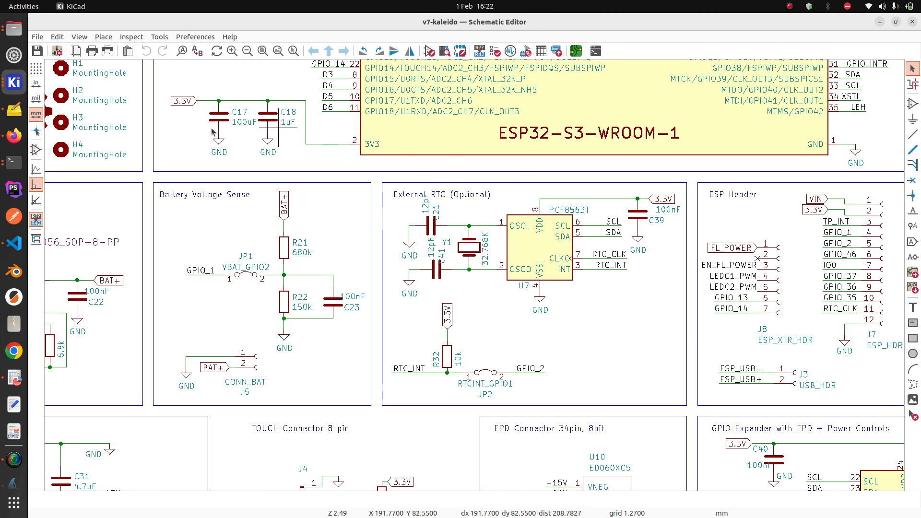
pyautogui.click(14, 82)
pyautogui.click(89, 146)
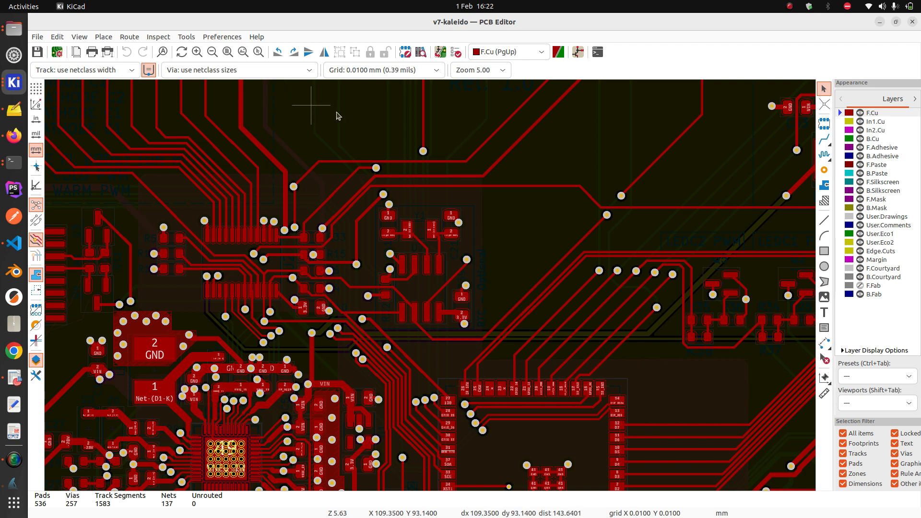
pyautogui.click(162, 52)
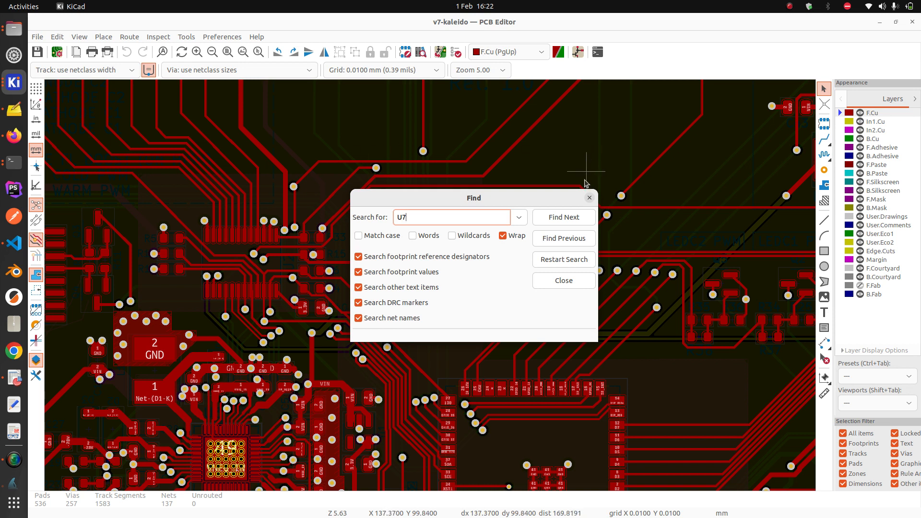
pyautogui.click(412, 235)
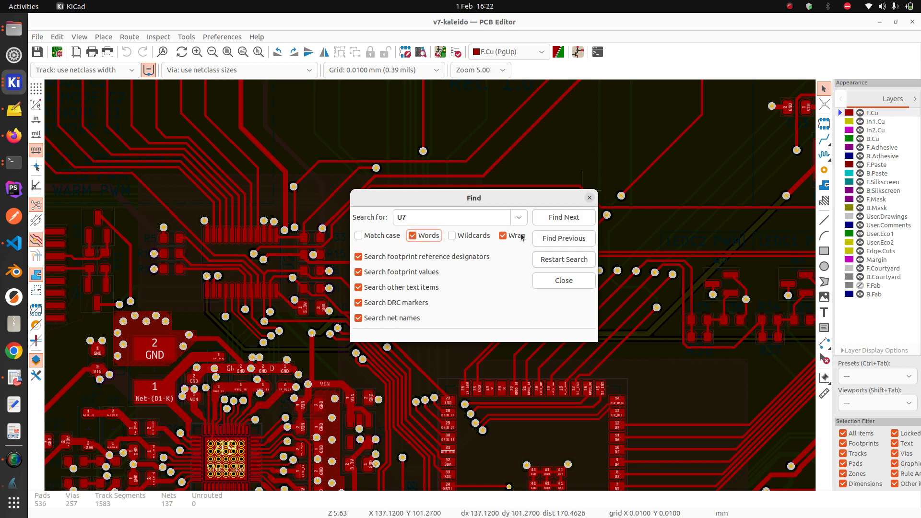
pyautogui.click(502, 236)
pyautogui.click(560, 218)
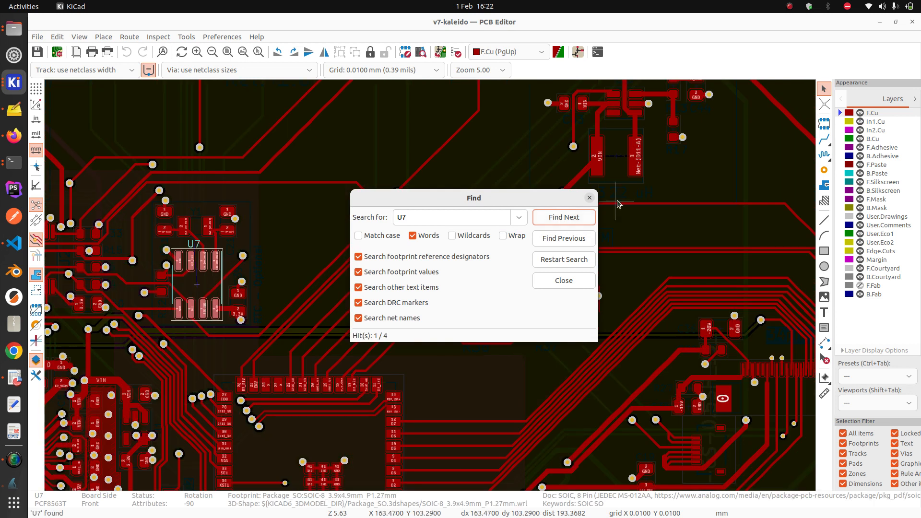
pyautogui.click(589, 198)
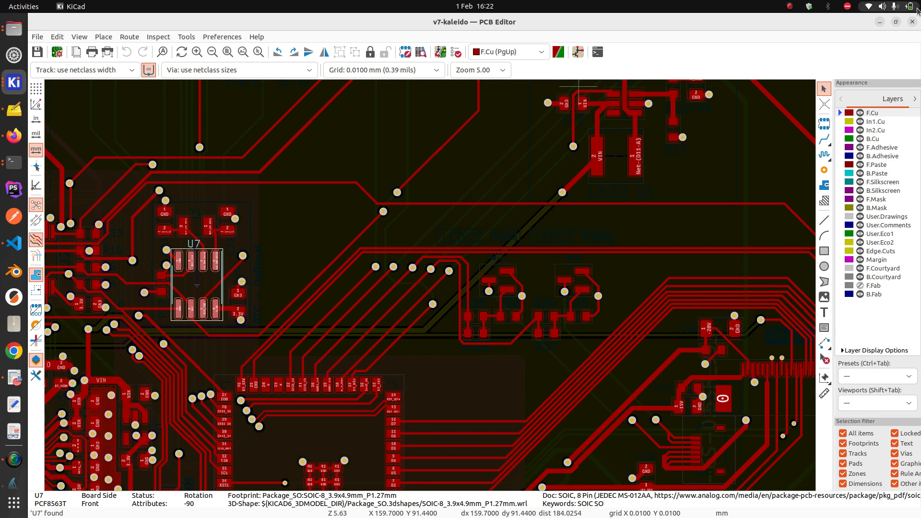
pyautogui.click(912, 21)
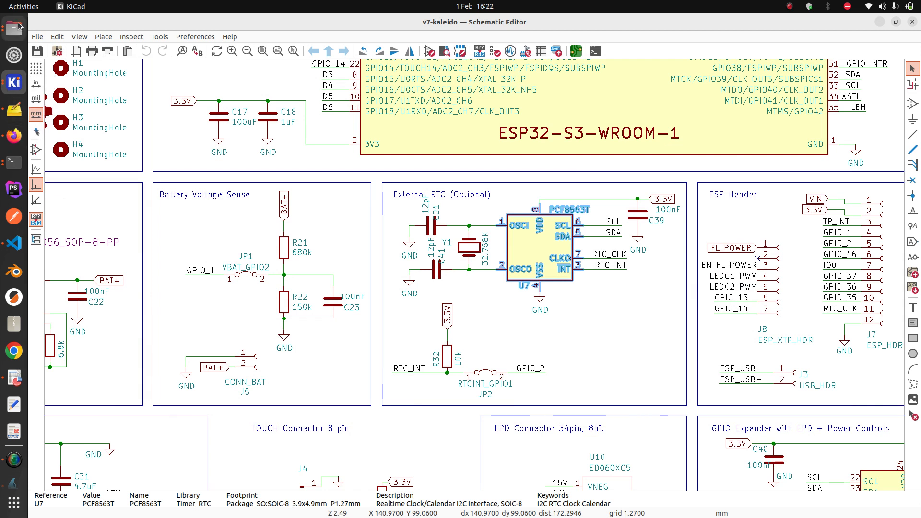
# Compare the U7 and U8 rows in the v7-kaleido BOM spreadsheet
pyautogui.click(14, 377)
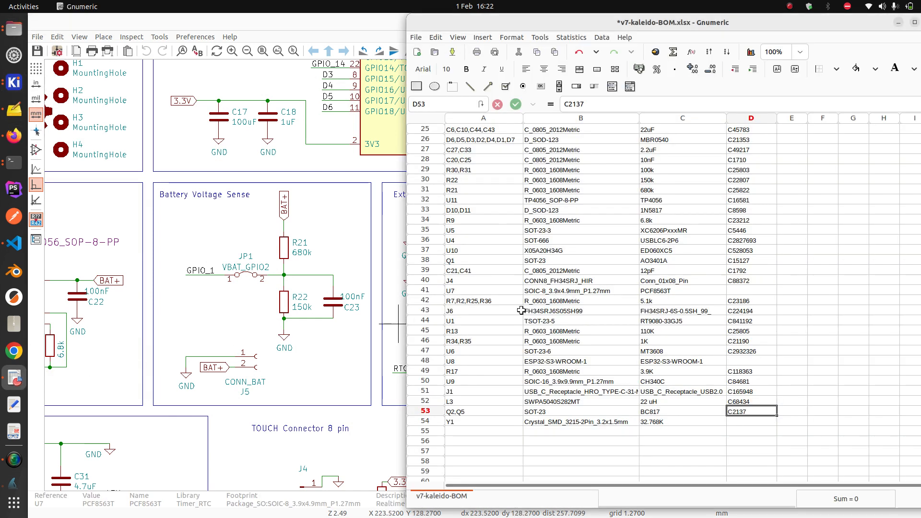
pyautogui.click(439, 294)
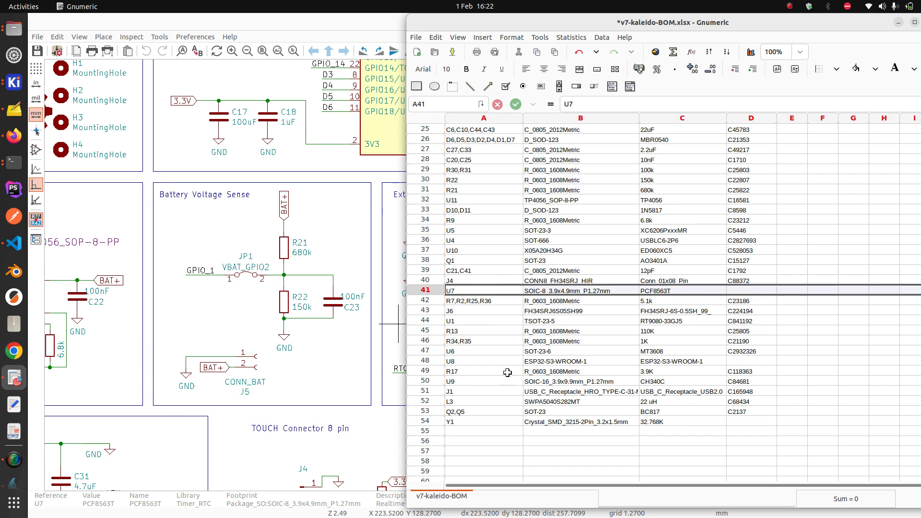
pyautogui.click(429, 361)
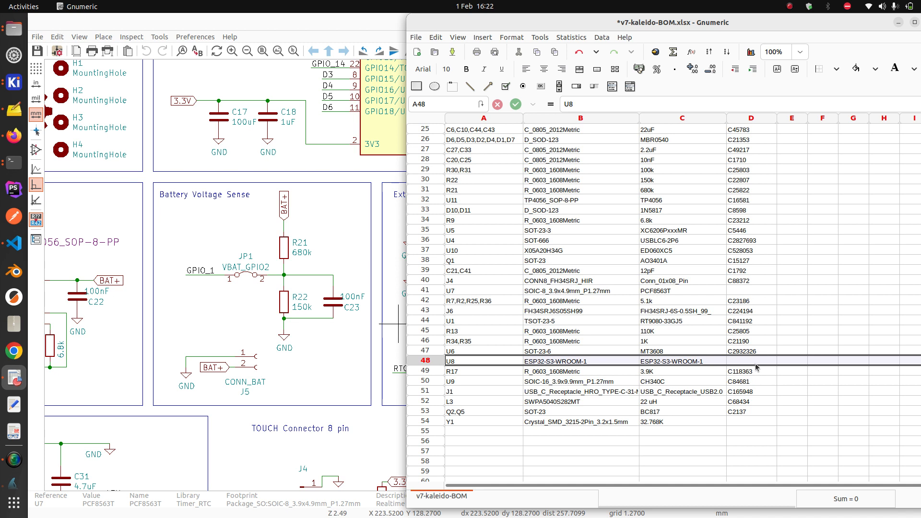
pyautogui.click(425, 290)
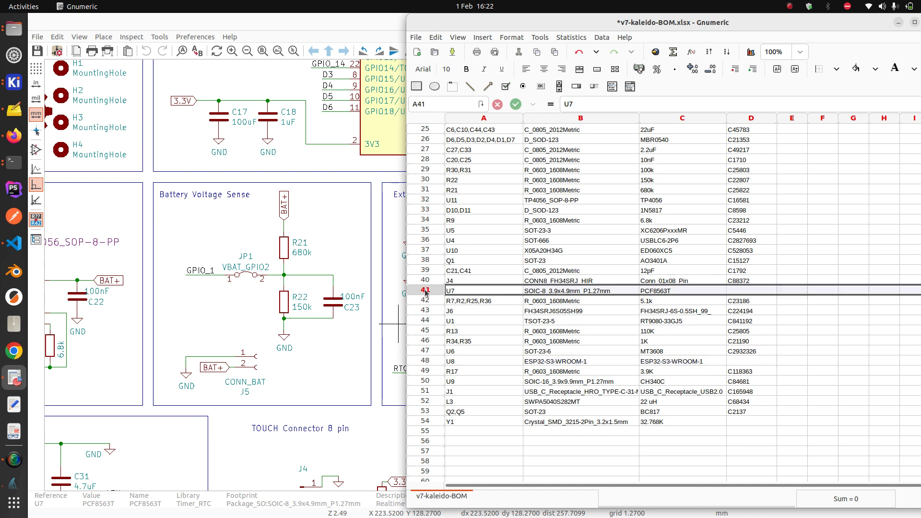
pyautogui.scroll(3, 549, 288)
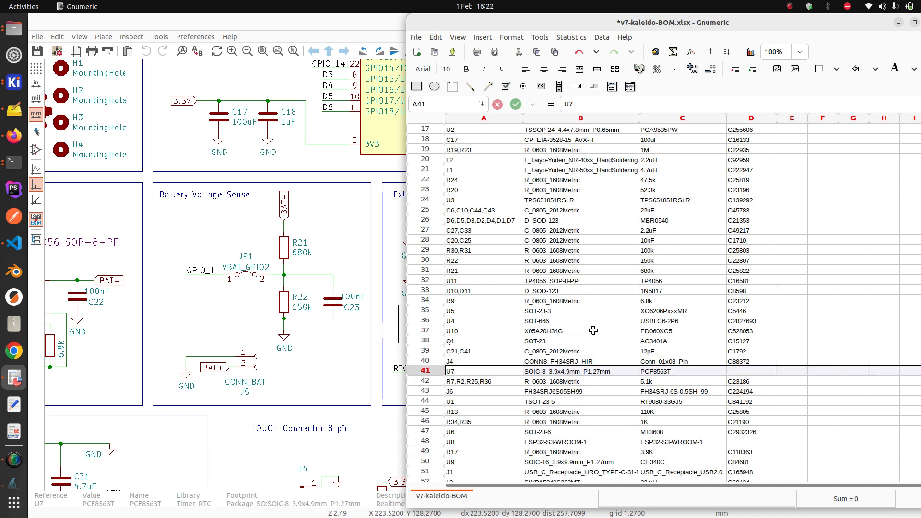
pyautogui.scroll(5, 593, 331)
pyautogui.scroll(-10, 599, 328)
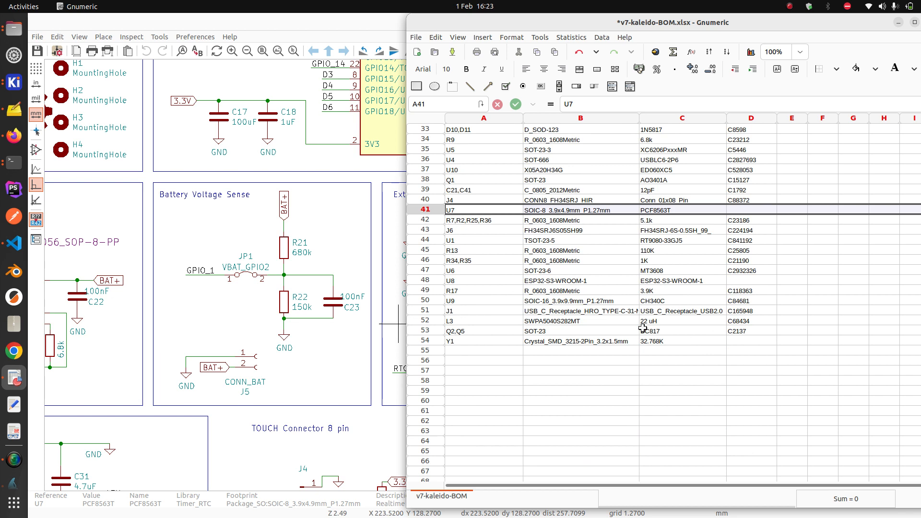
pyautogui.scroll(8, 620, 288)
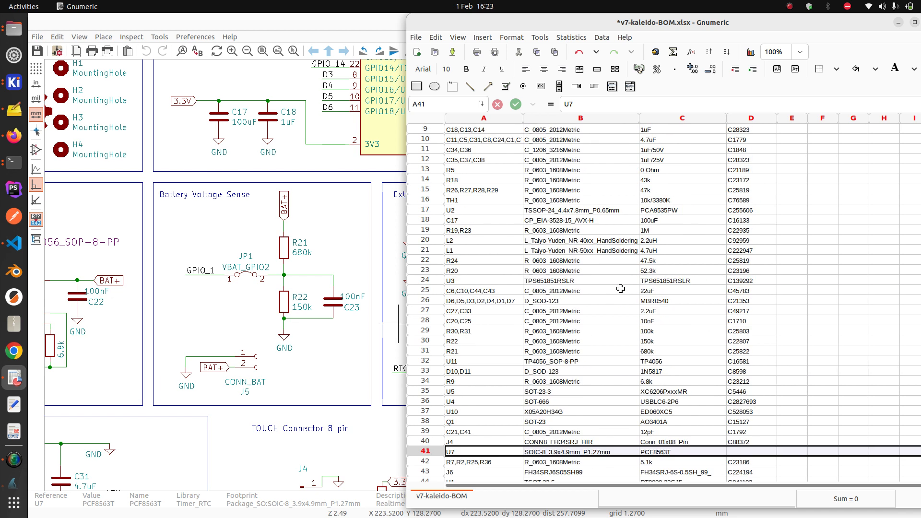
pyautogui.scroll(3, 620, 289)
pyautogui.scroll(-13, 766, 218)
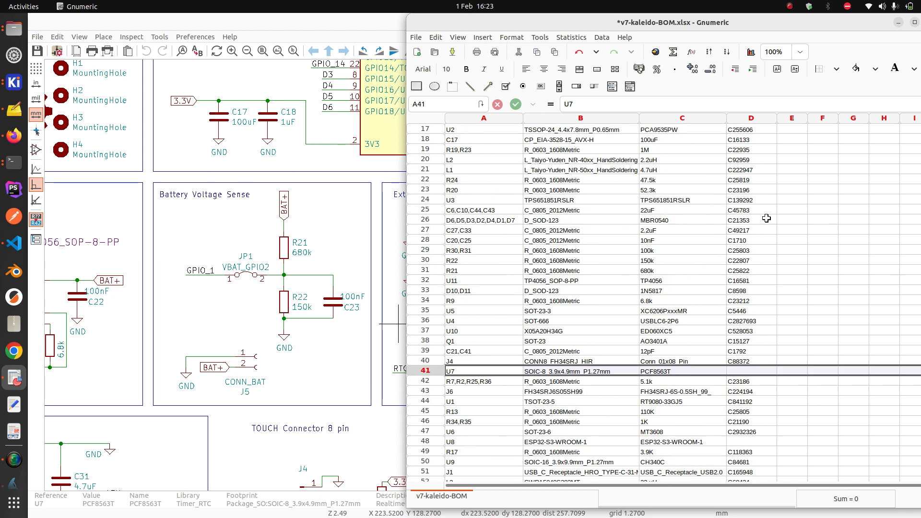
pyautogui.scroll(8, 750, 248)
pyautogui.scroll(5, 750, 249)
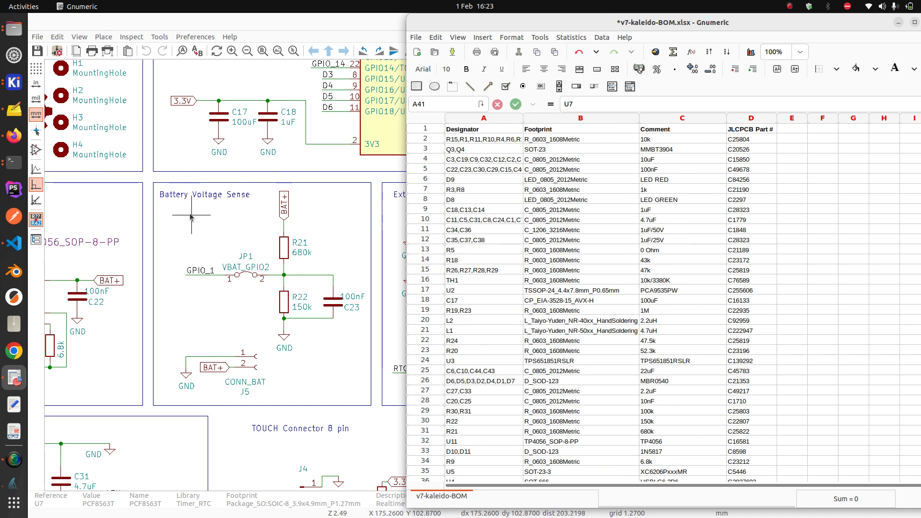
# Check comment cell C7 and the empty part number cells D48 and D54
pyautogui.click(689, 187)
pyautogui.scroll(-11, 767, 243)
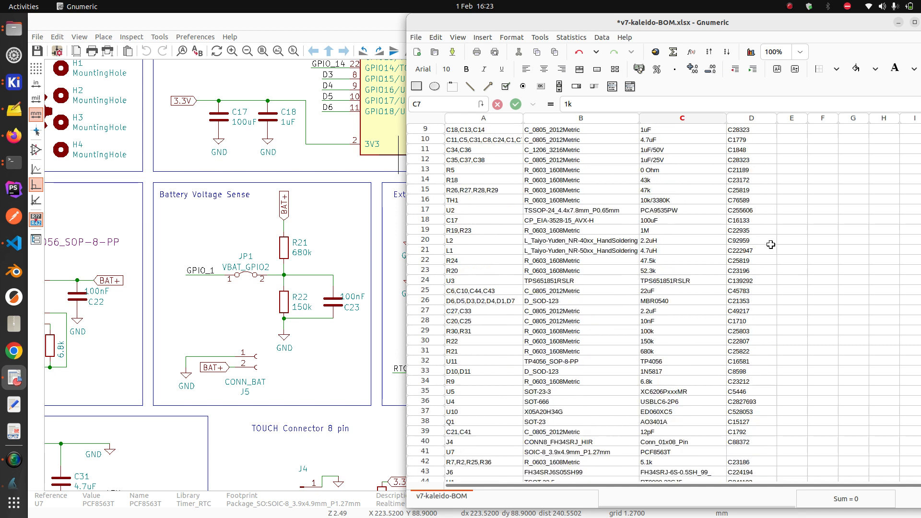
pyautogui.click(748, 282)
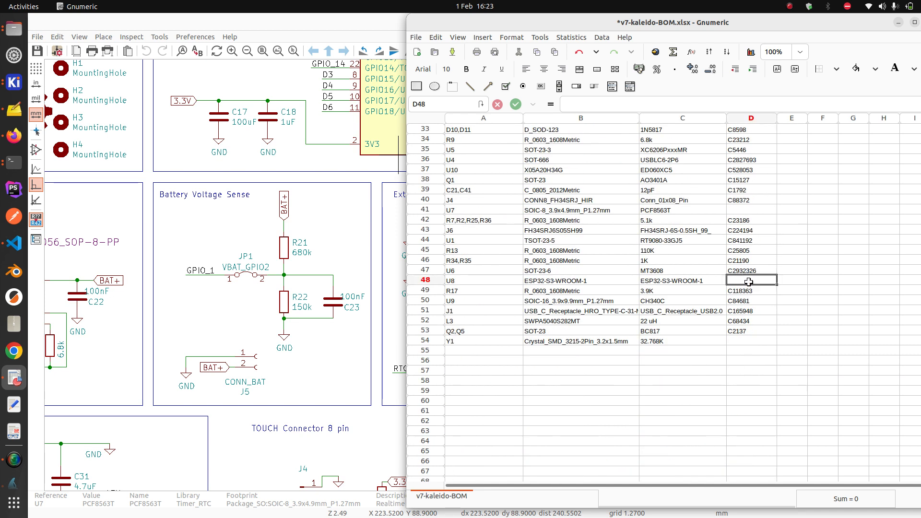
pyautogui.click(752, 341)
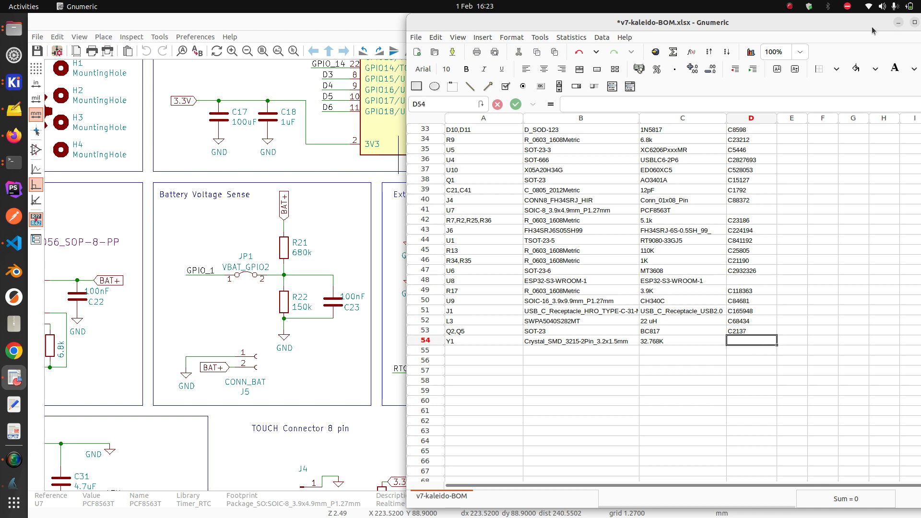
# Close the BOM workbook, saving the changes
pyautogui.moveTo(865, 24); pyautogui.dragTo(825, 25)
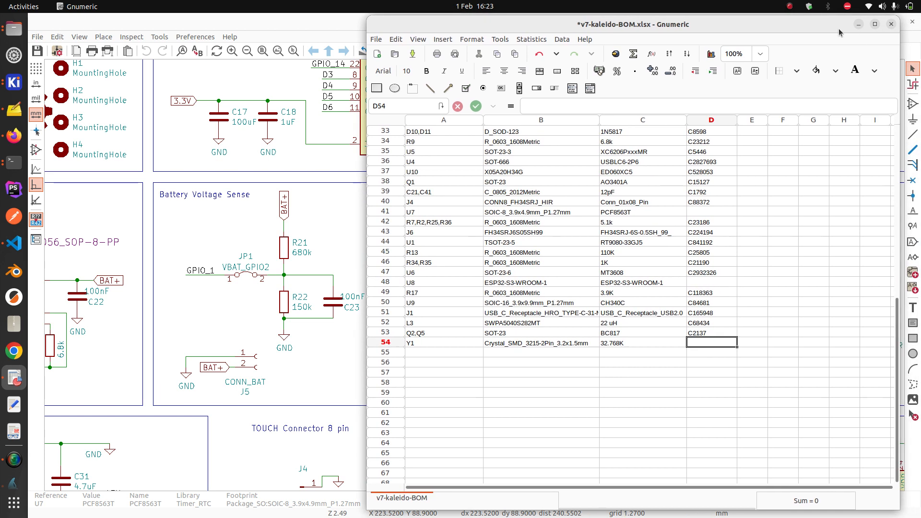
pyautogui.click(892, 26)
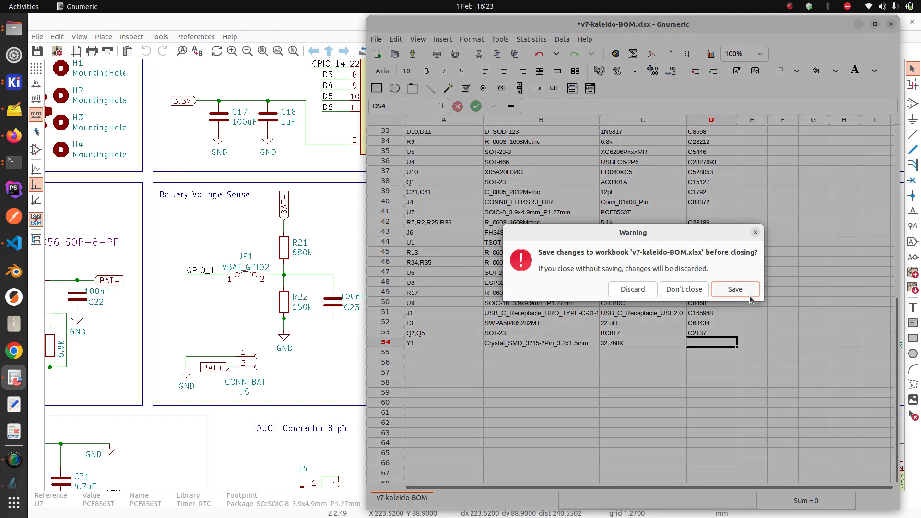
pyautogui.click(734, 289)
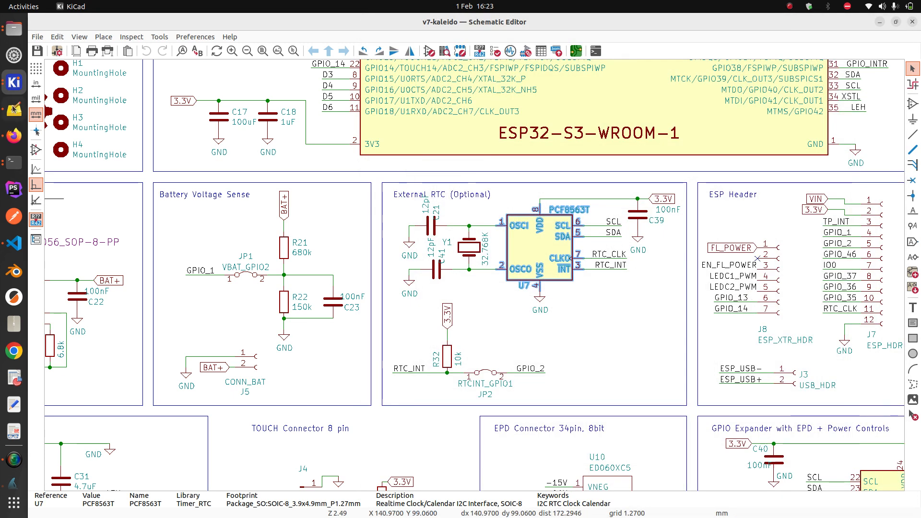
# Delete v7-kaleido-all-pos.csv from the fabrication folder
pyautogui.click(13, 29)
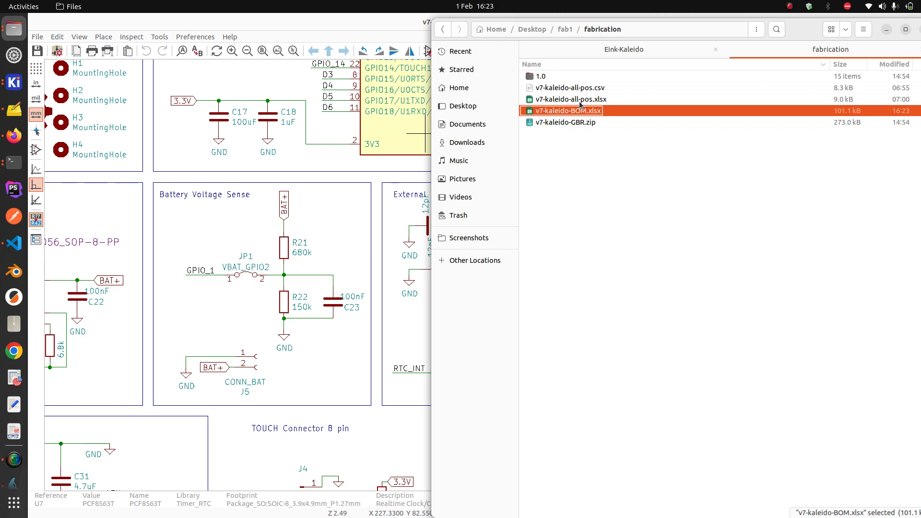
pyautogui.click(586, 87)
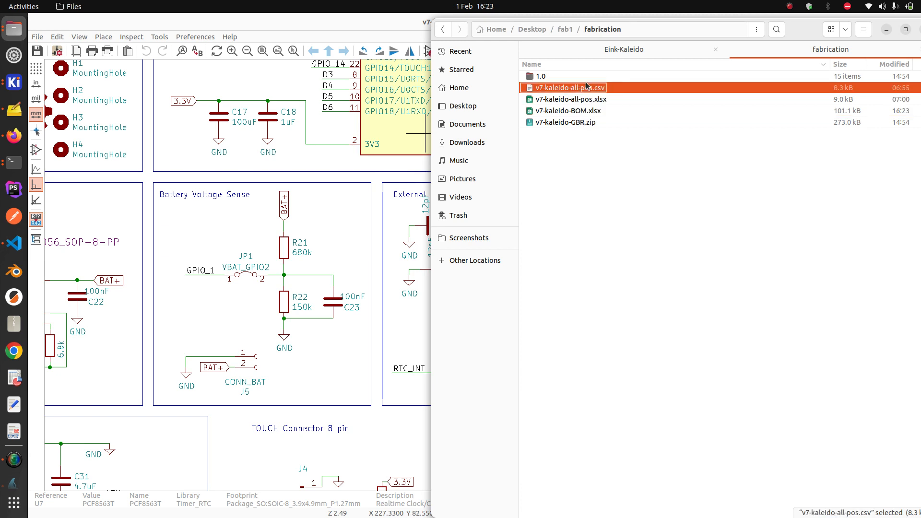
pyautogui.press('Delete')
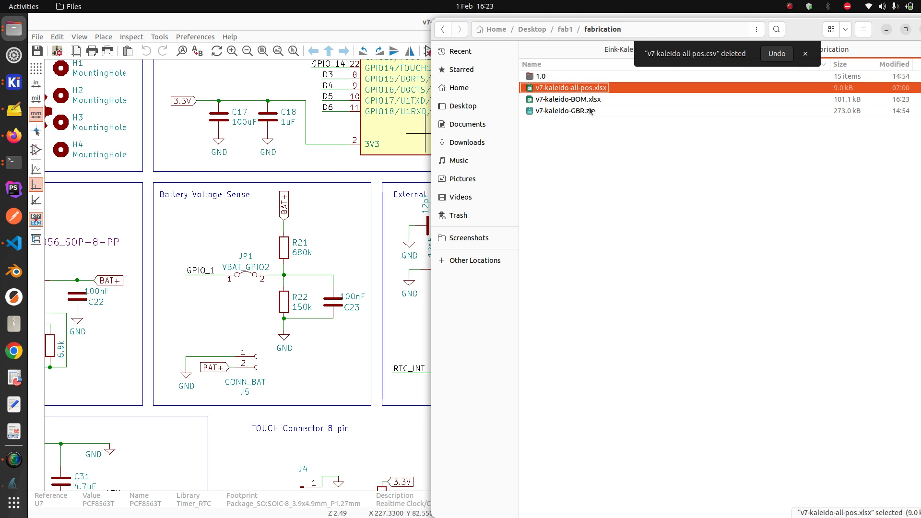
# Select all 15 Gerber and drill files in folder 1.0, return to fabrication, and close the Schematic Editor
pyautogui.click(589, 112)
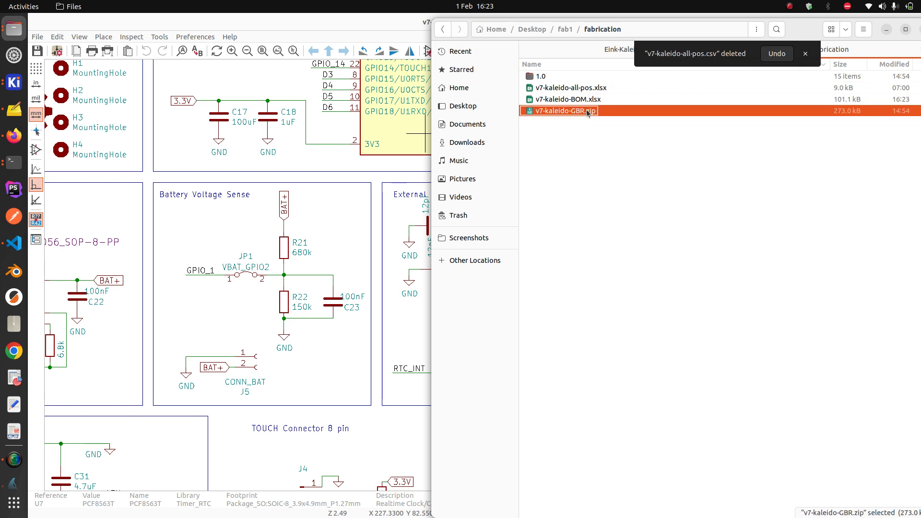
pyautogui.doubleClick(547, 78)
pyautogui.click(578, 242)
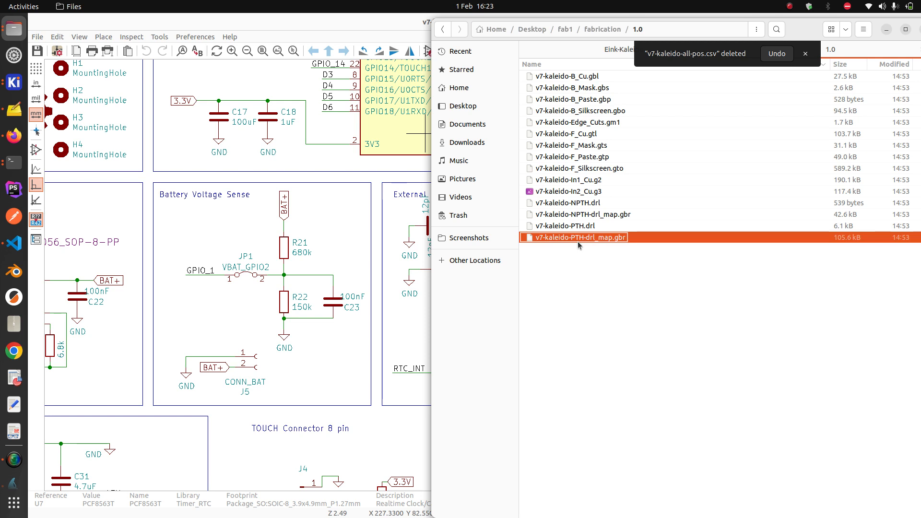
pyautogui.keyDown('shift'); pyautogui.click(594, 78); pyautogui.keyUp('shift')
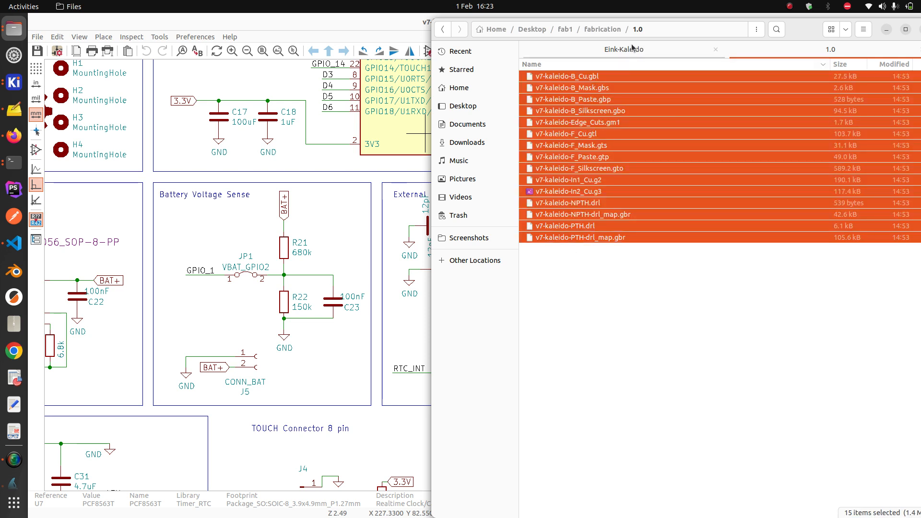
pyautogui.click(647, 53)
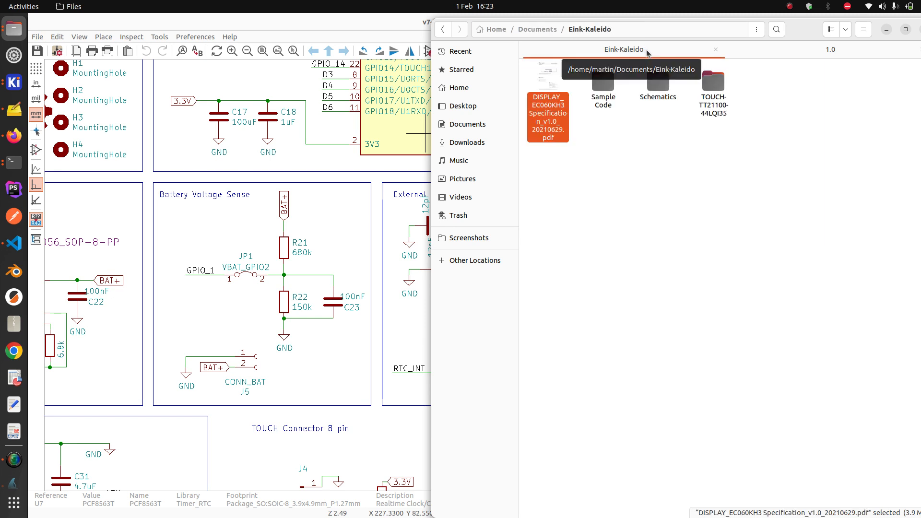
pyautogui.click(796, 50)
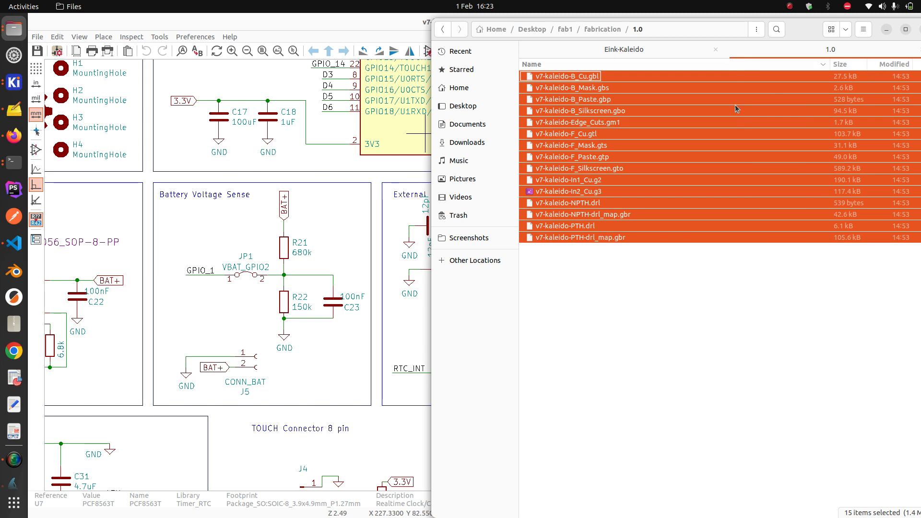
pyautogui.click(618, 29)
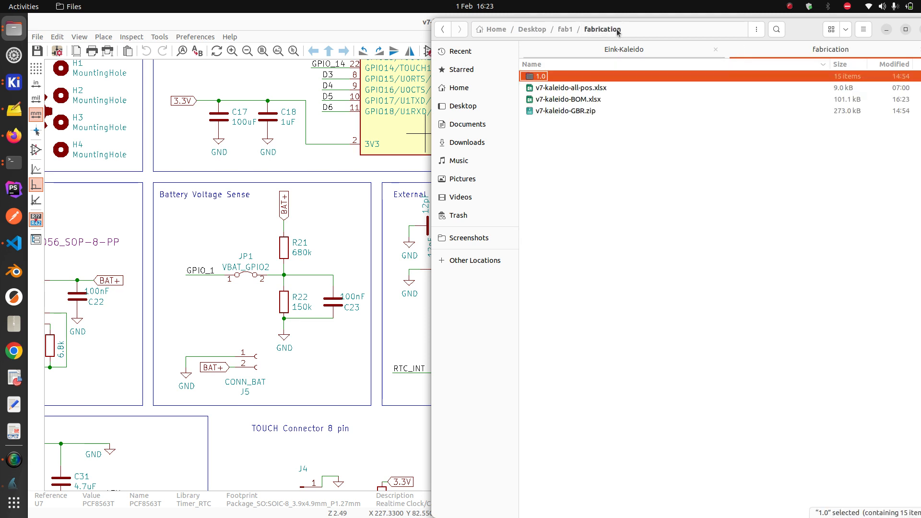
pyautogui.click(424, 21)
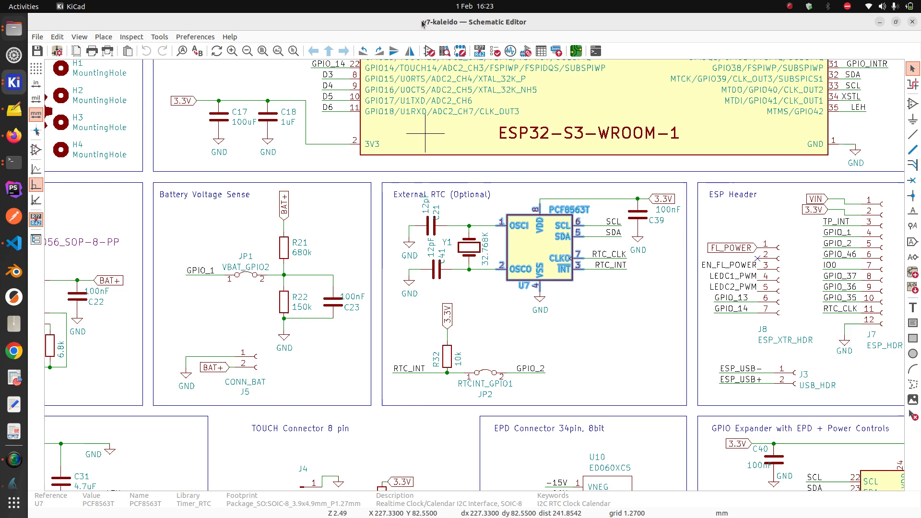
pyautogui.click(912, 22)
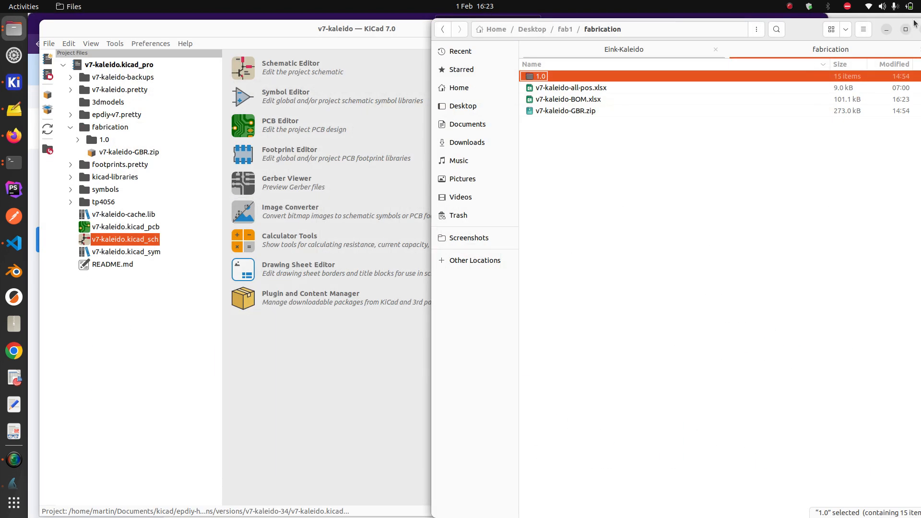
# Open the My Parts Lib saved parts list on JLCPCB in the browser
pyautogui.click(14, 136)
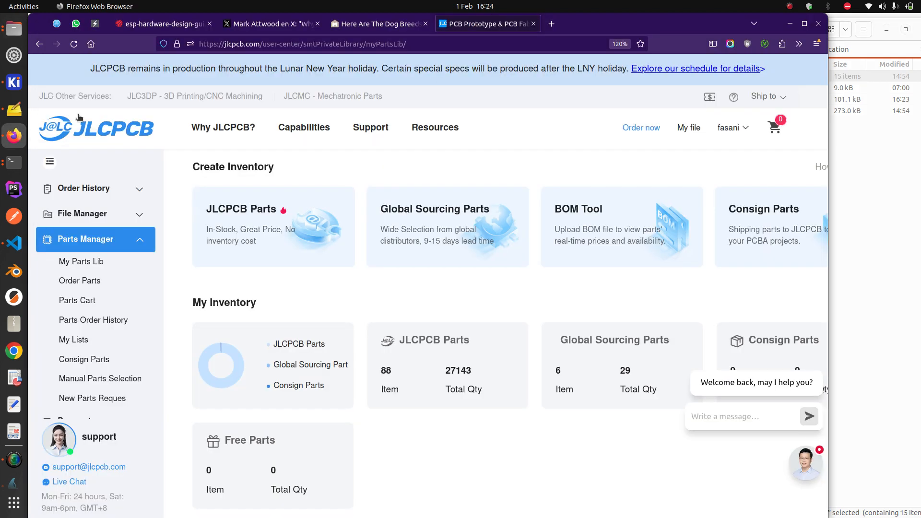
pyautogui.moveTo(435, 127)
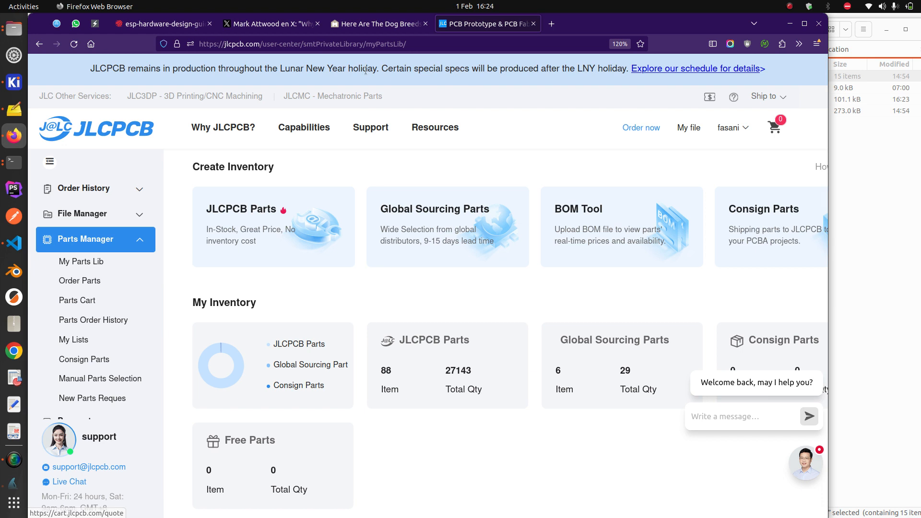
pyautogui.moveTo(263, 44); pyautogui.dragTo(594, 83)
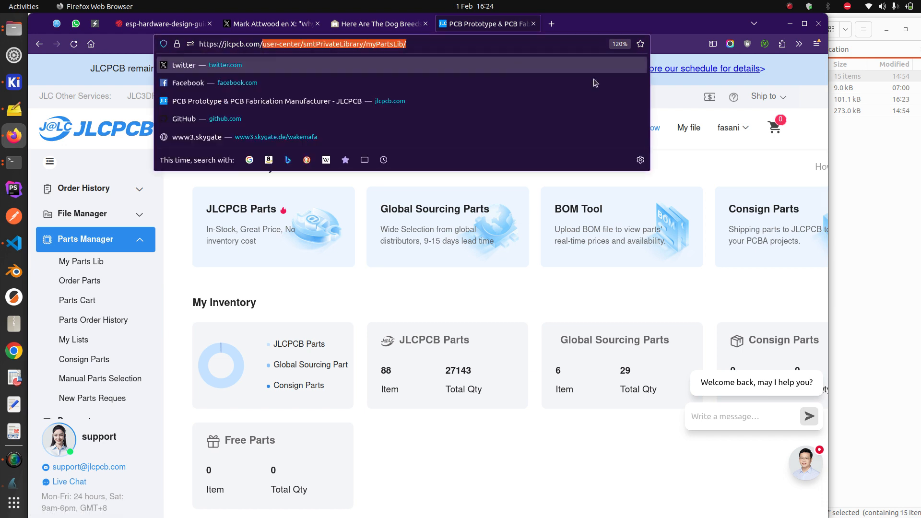
pyautogui.click(701, 158)
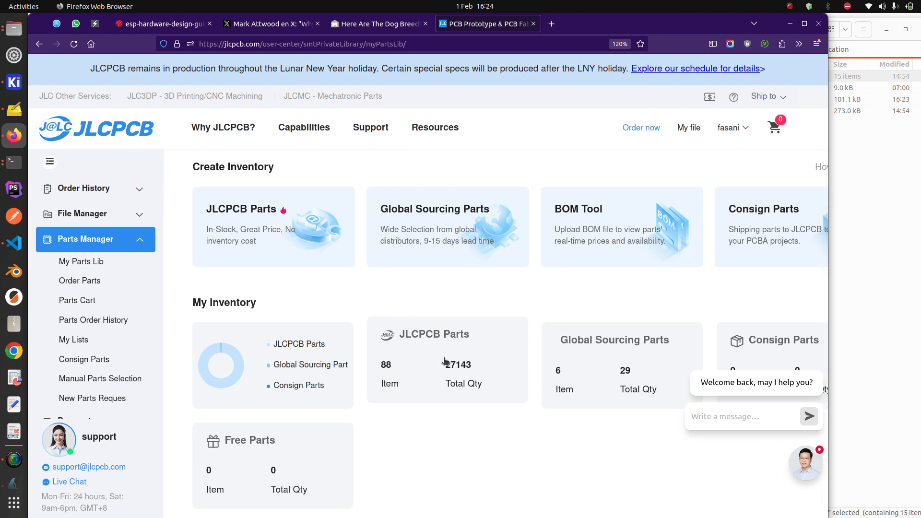
pyautogui.click(98, 262)
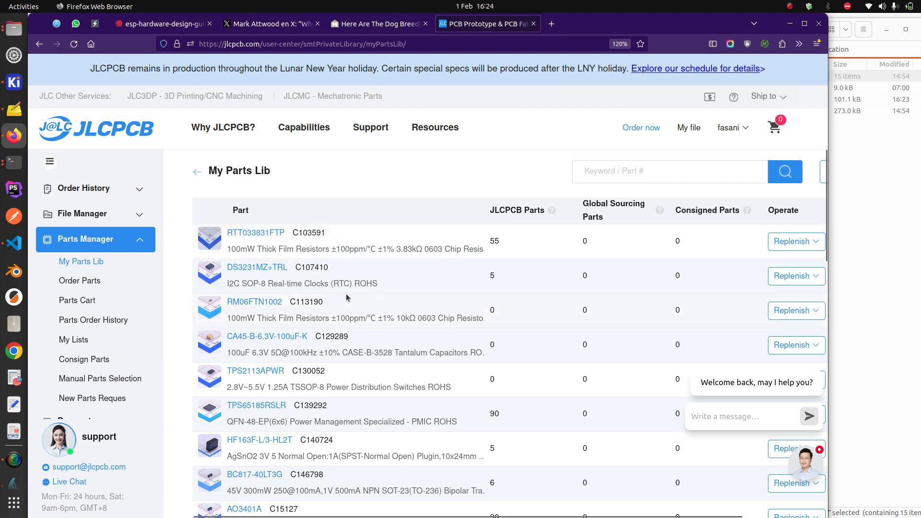
# Search My Parts Lib for TPS65185 and select the part code C139292
pyautogui.click(609, 176)
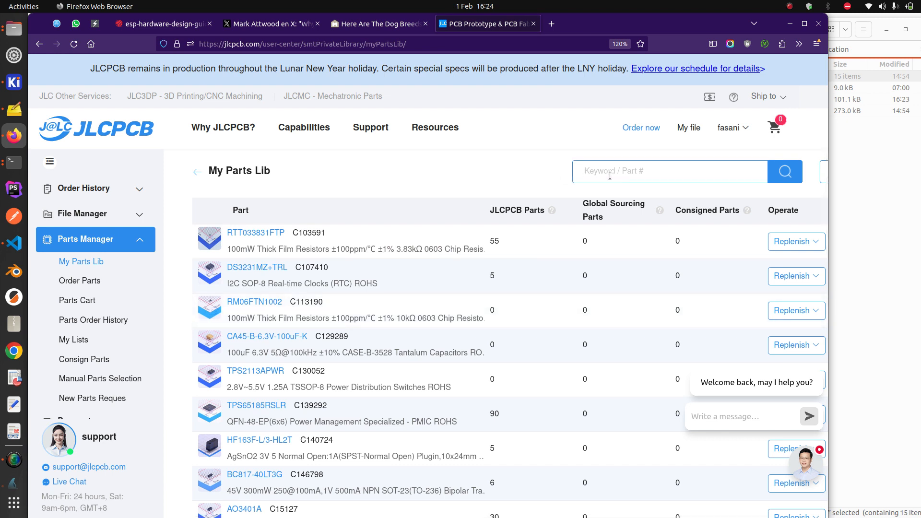
pyautogui.write('TPS65184')
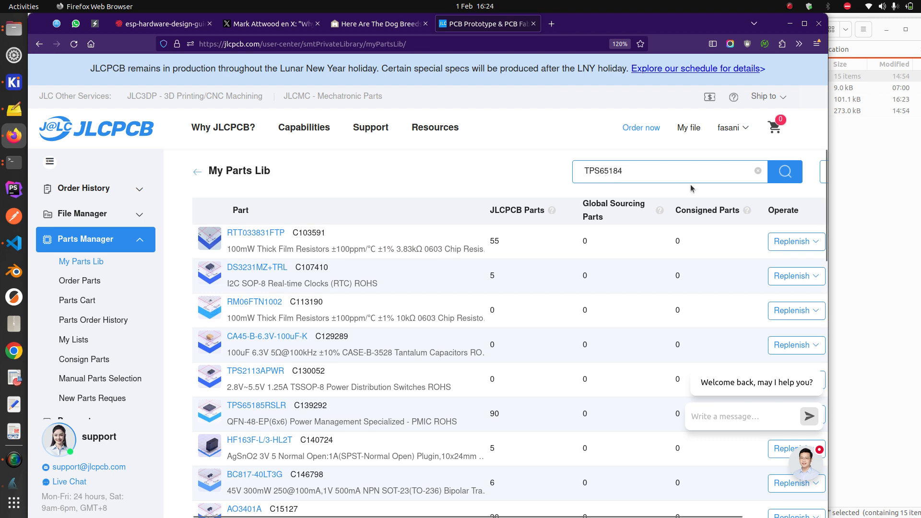
pyautogui.press('BackSpace')
pyautogui.write('5')
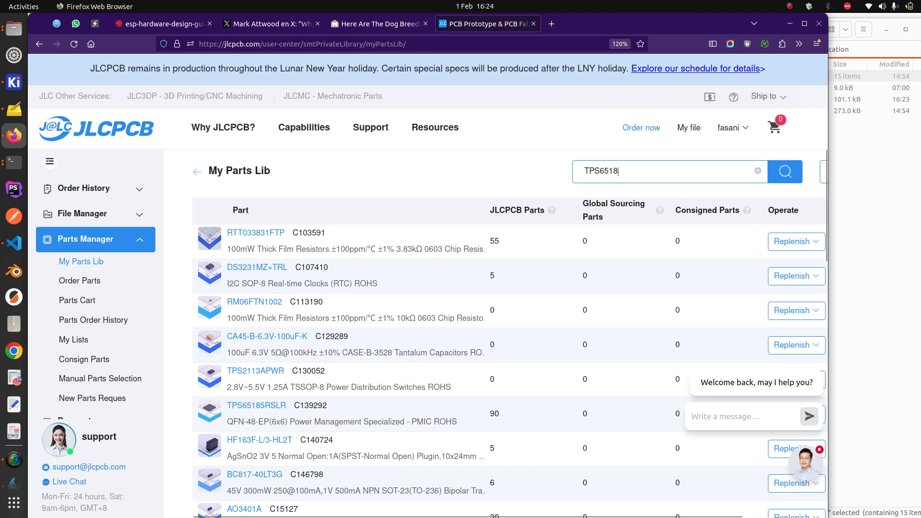
pyautogui.press('Return')
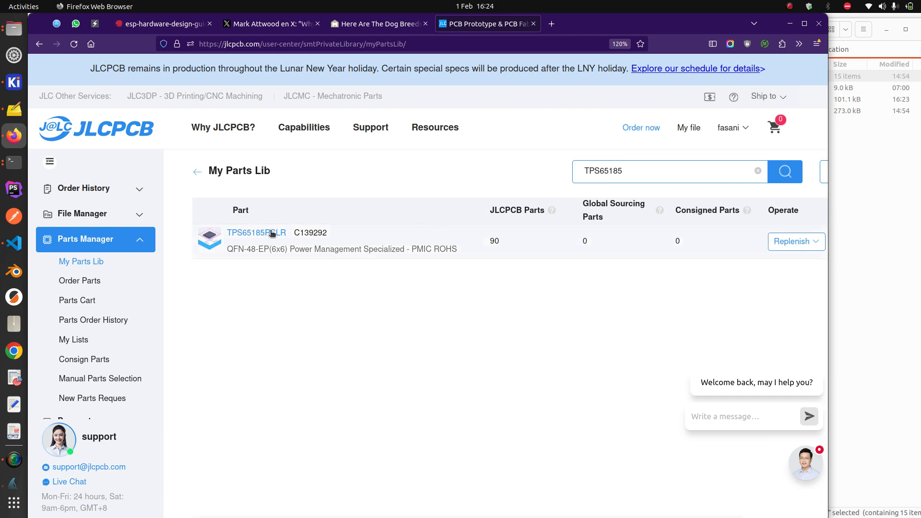
pyautogui.doubleClick(322, 234)
pyautogui.hotkey('ctrl', 'c')
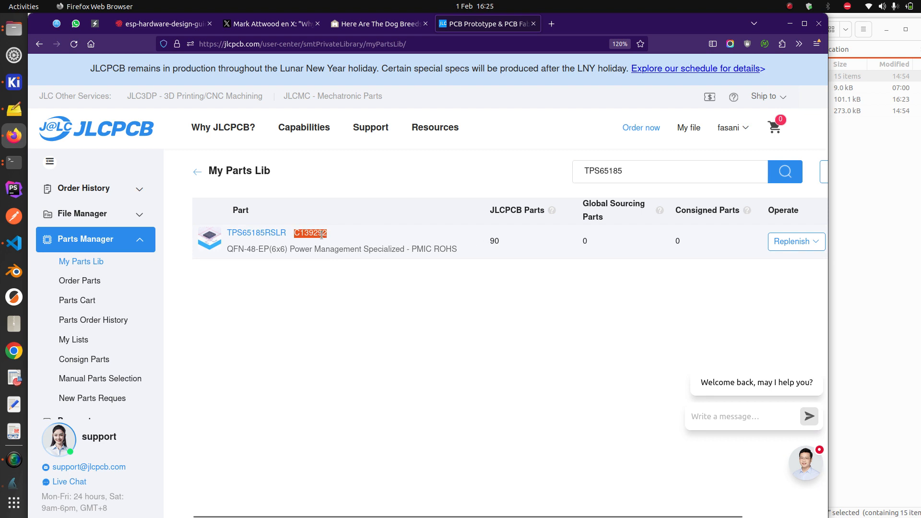
# Search jlcpcb.com/parts in a new tab for C139292 and confirm TPS65185RSLR is an Extended Part
pyautogui.click(557, 25)
pyautogui.write('jlcpcb.com/')
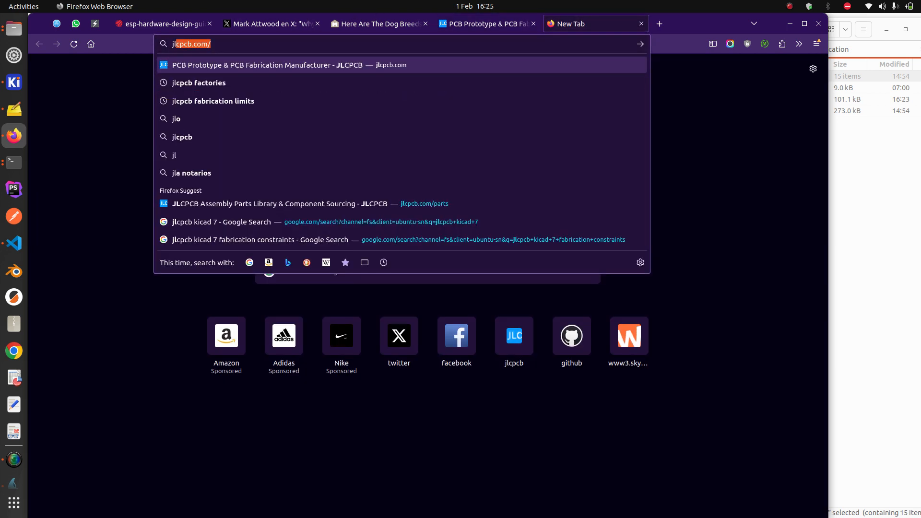
pyautogui.press('Right')
pyautogui.write('parts')
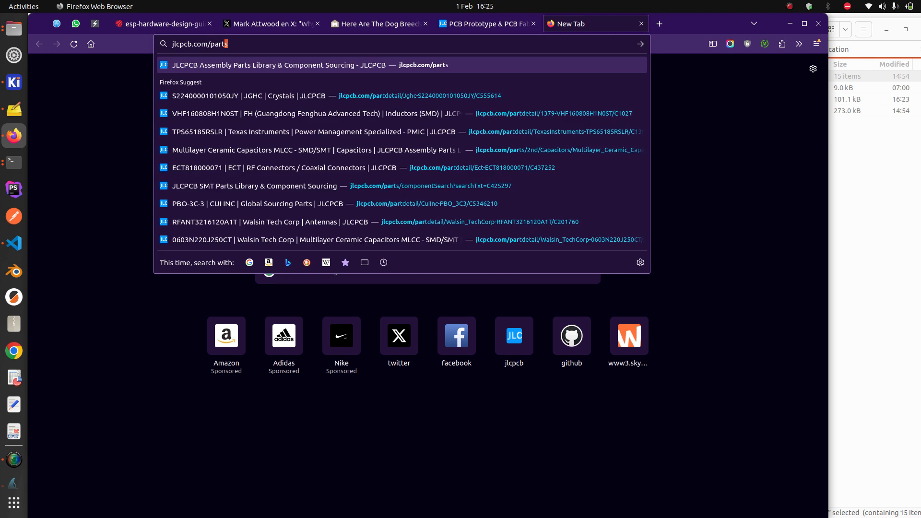
pyautogui.press('Return')
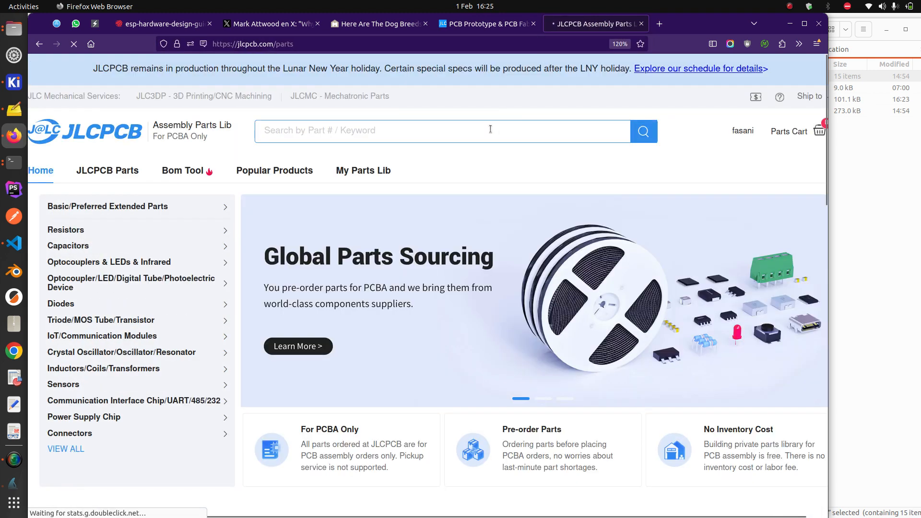
pyautogui.click(561, 126)
pyautogui.hotkey('ctrl', 'v')
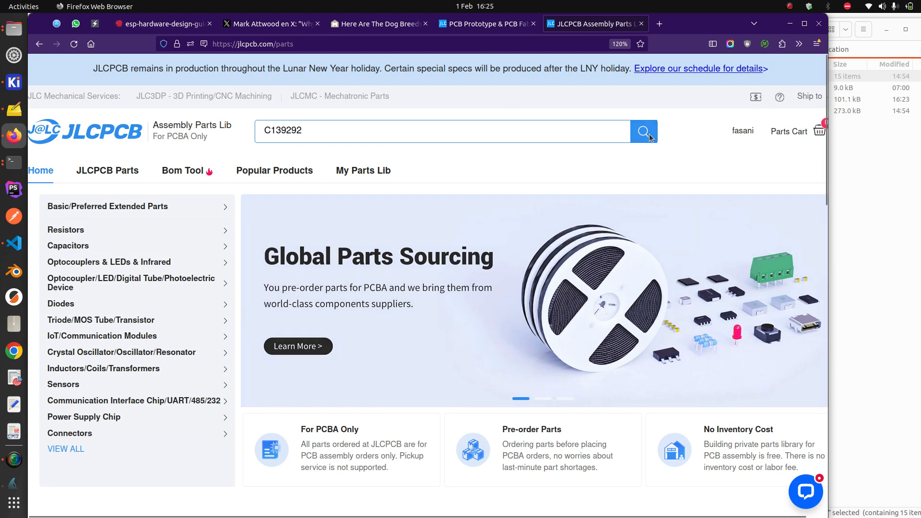
pyautogui.click(652, 137)
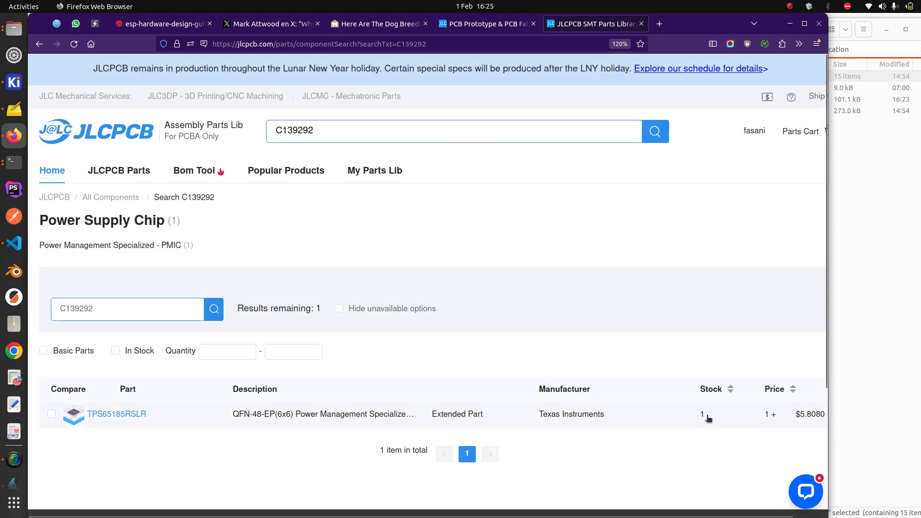
pyautogui.click(684, 415)
pyautogui.scroll(-3, 223, 395)
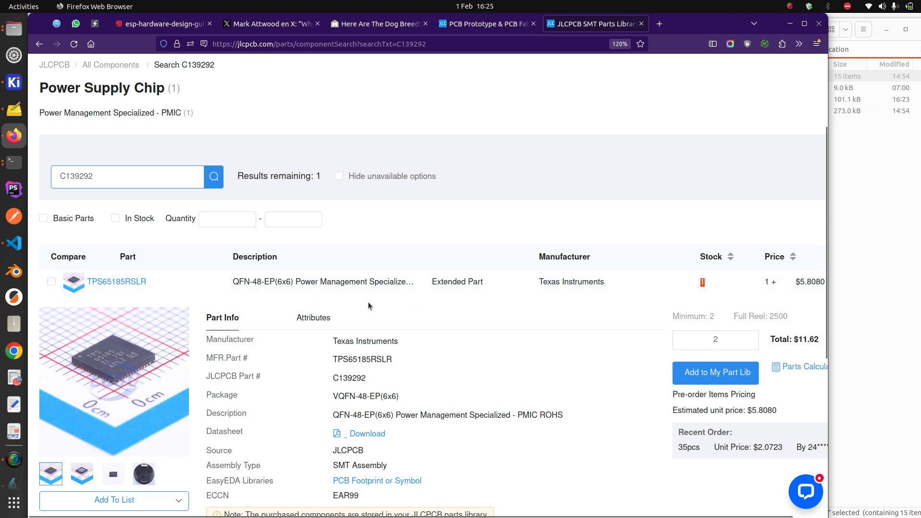
pyautogui.moveTo(497, 287); pyautogui.dragTo(433, 283)
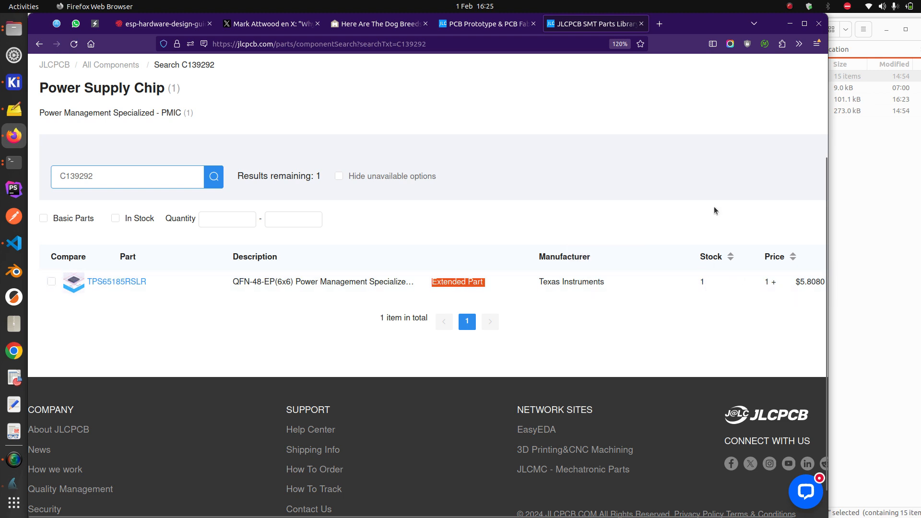
# Return to the My Parts Lib tab, highlight C139292, and close the support chat popup
pyautogui.click(513, 26)
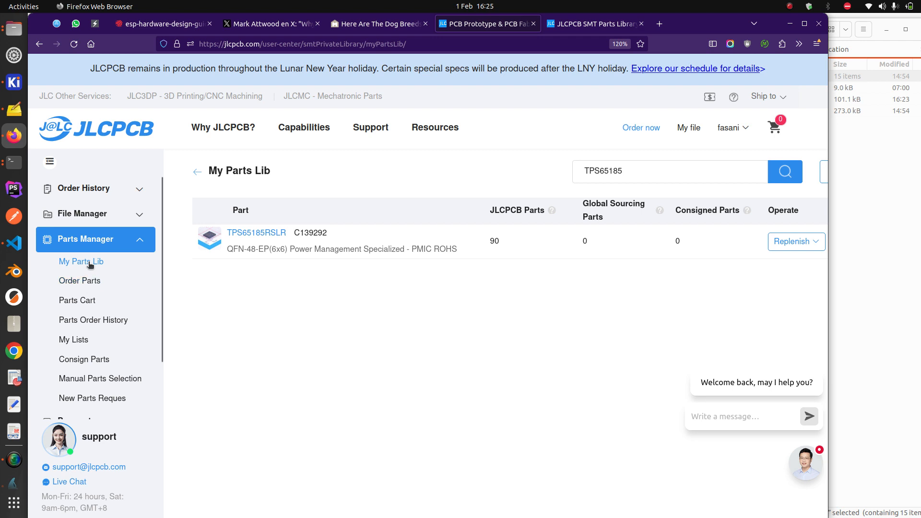
pyautogui.doubleClick(313, 234)
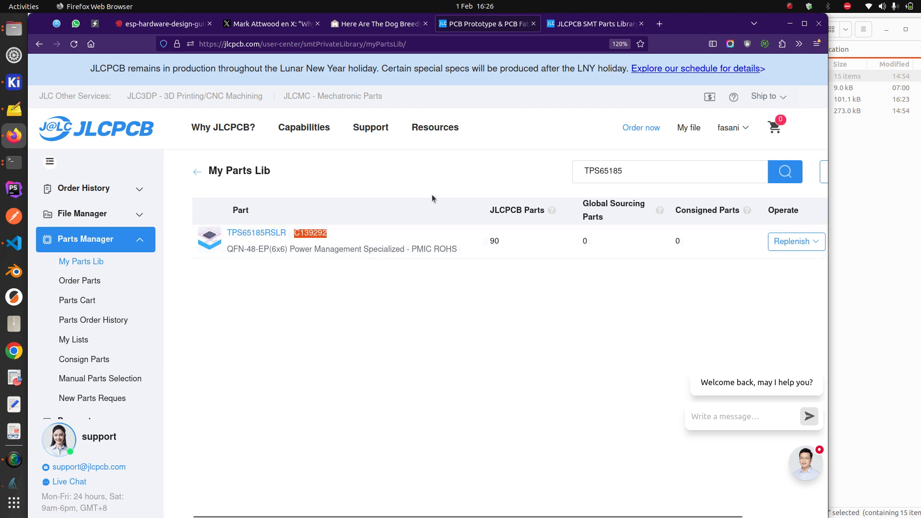
pyautogui.click(813, 360)
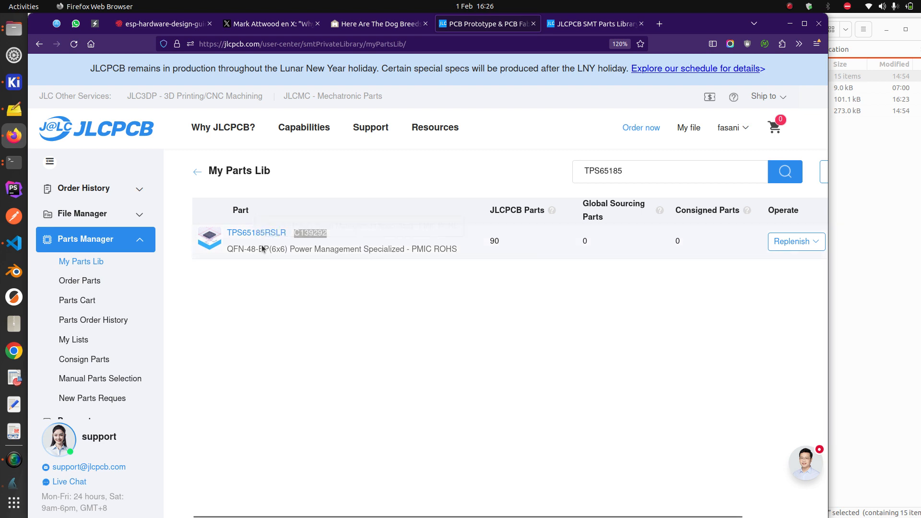
pyautogui.click(100, 264)
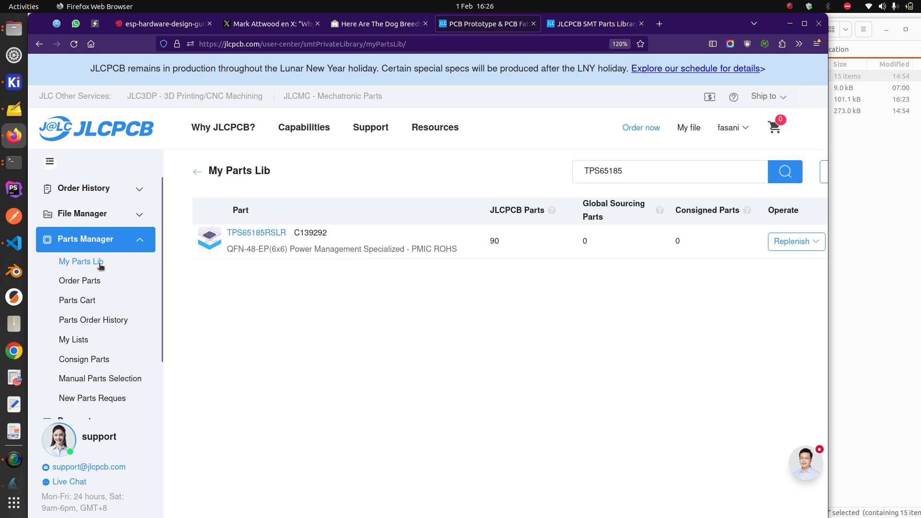
# Start a new PCB order quote and browse to the Desktop for the Gerber upload
pyautogui.click(640, 127)
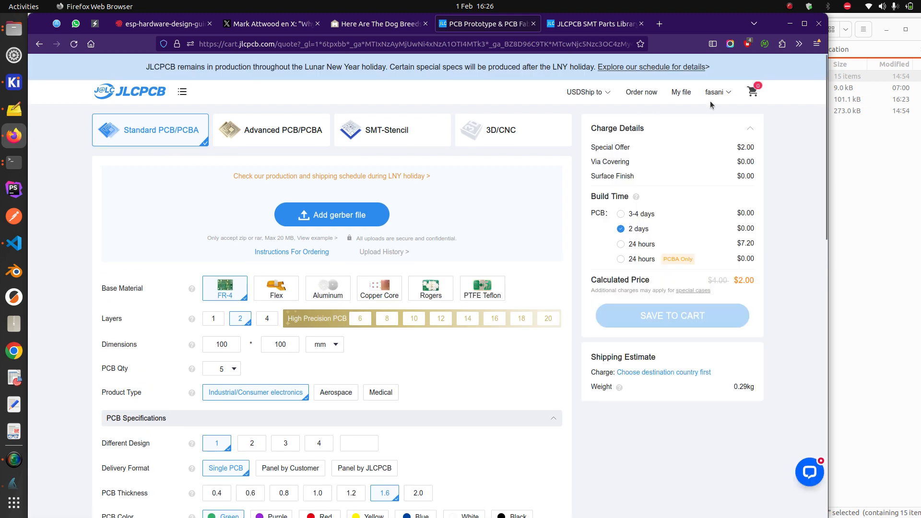
pyautogui.click(330, 216)
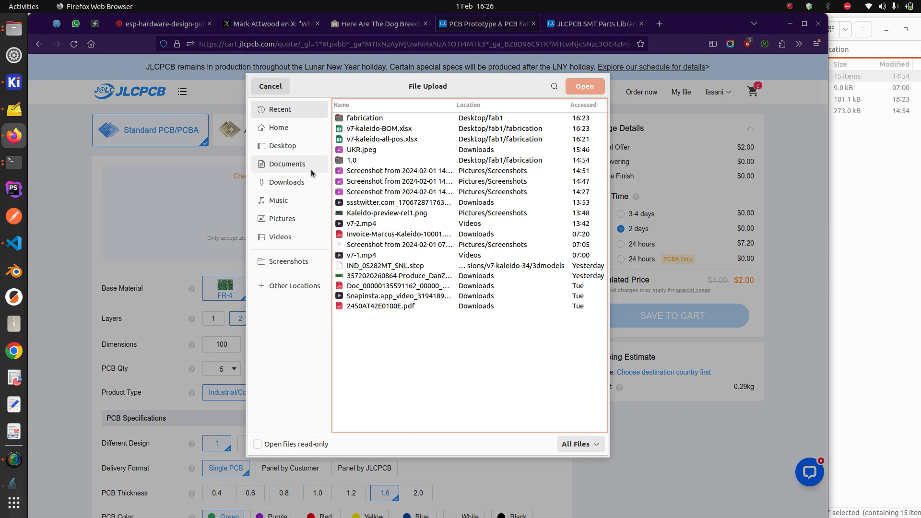
pyautogui.click(293, 147)
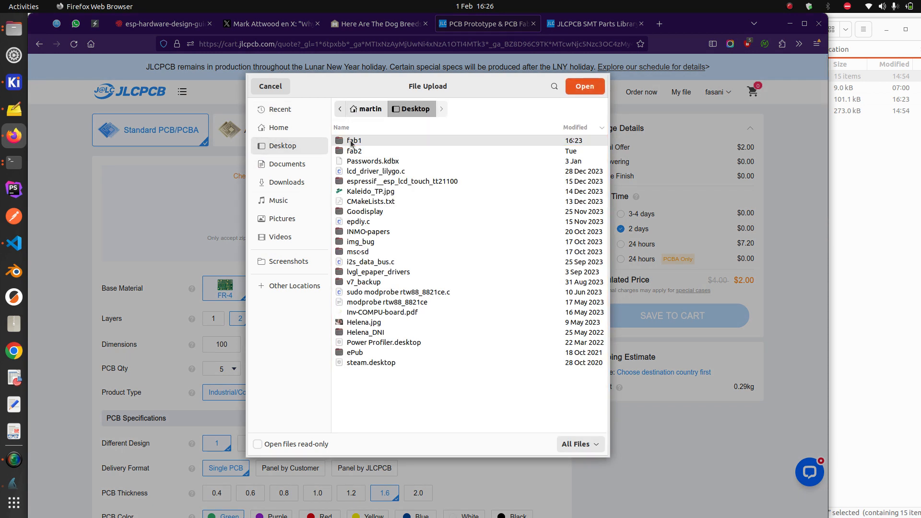
# Check in the terminal which project path the fab1 link points to
pyautogui.click(18, 163)
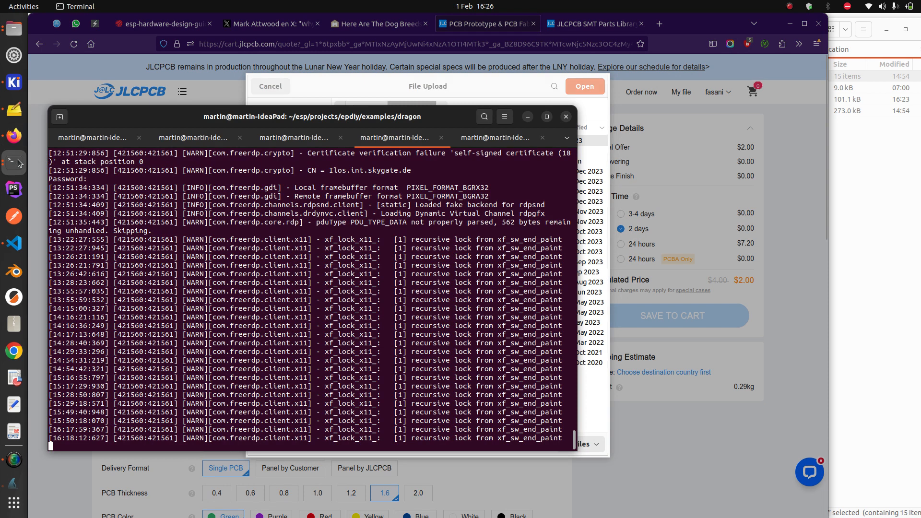
pyautogui.click(494, 139)
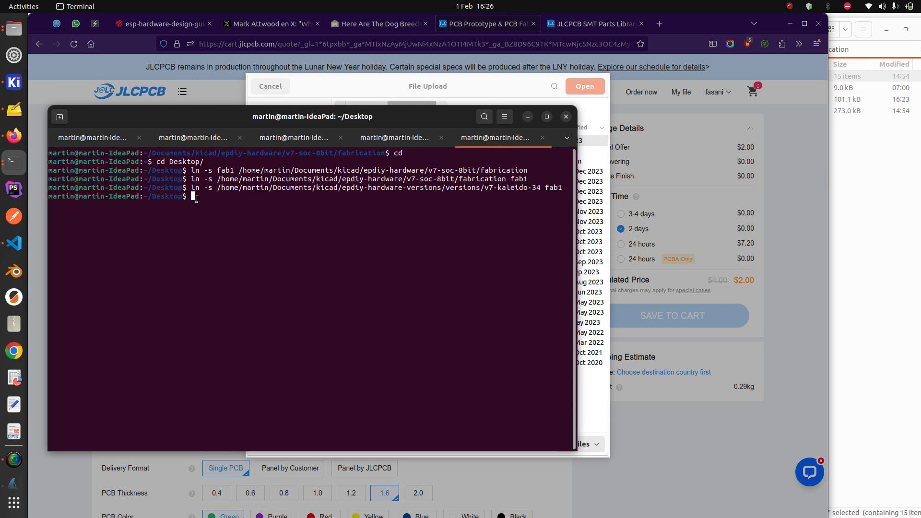
pyautogui.moveTo(218, 187); pyautogui.dragTo(539, 187)
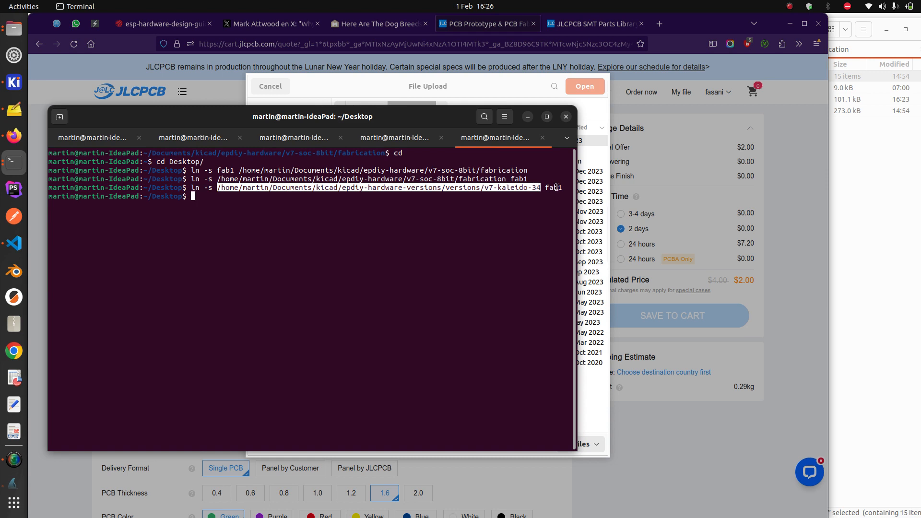
pyautogui.doubleClick(556, 187)
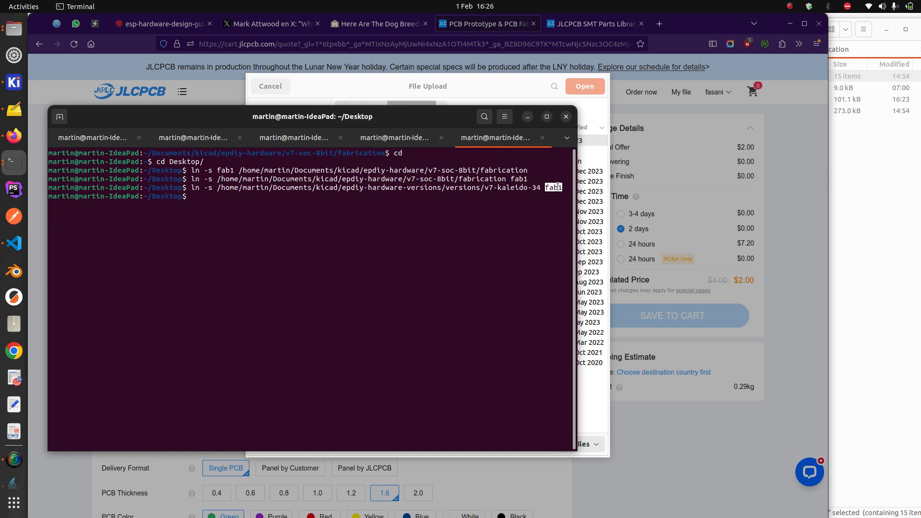
pyautogui.click(528, 117)
# Upload fab1/fabrication/v7-kaleido-GBR.zip as the board's Gerber file
pyautogui.doubleClick(356, 143)
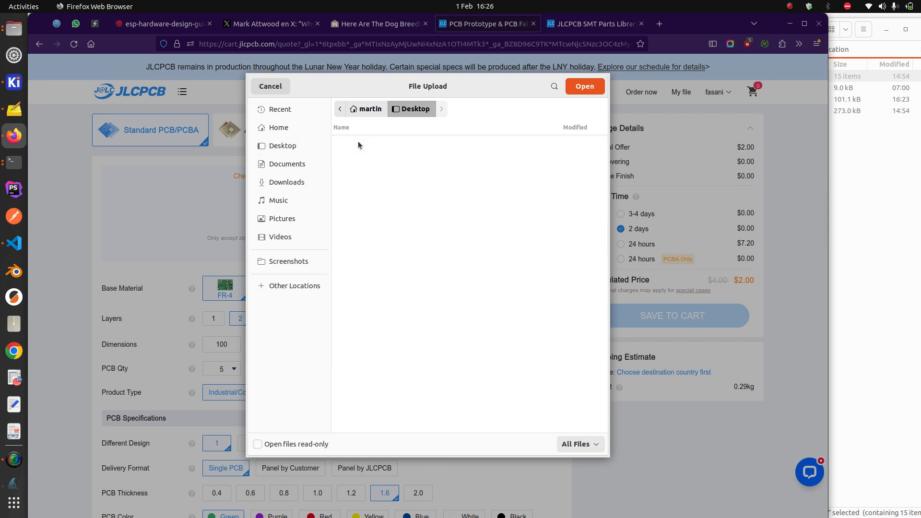
pyautogui.doubleClick(359, 142)
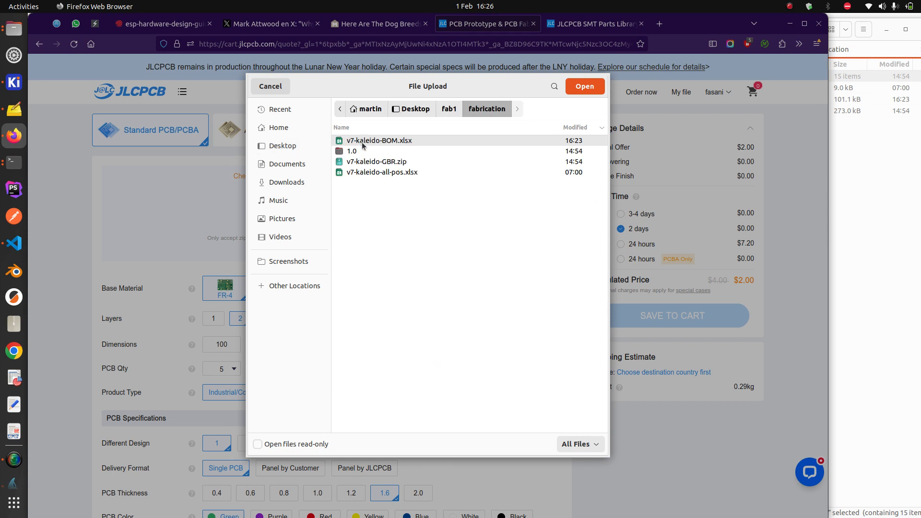
pyautogui.click(368, 163)
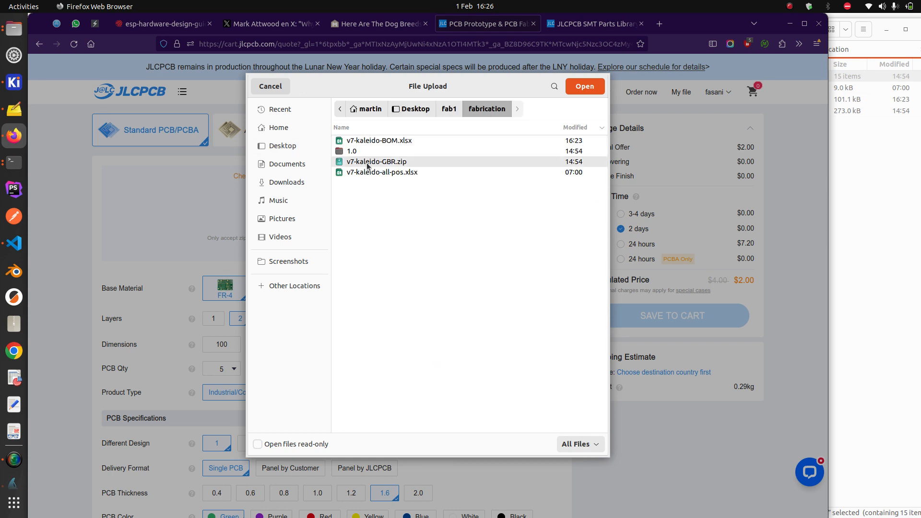
pyautogui.doubleClick(367, 164)
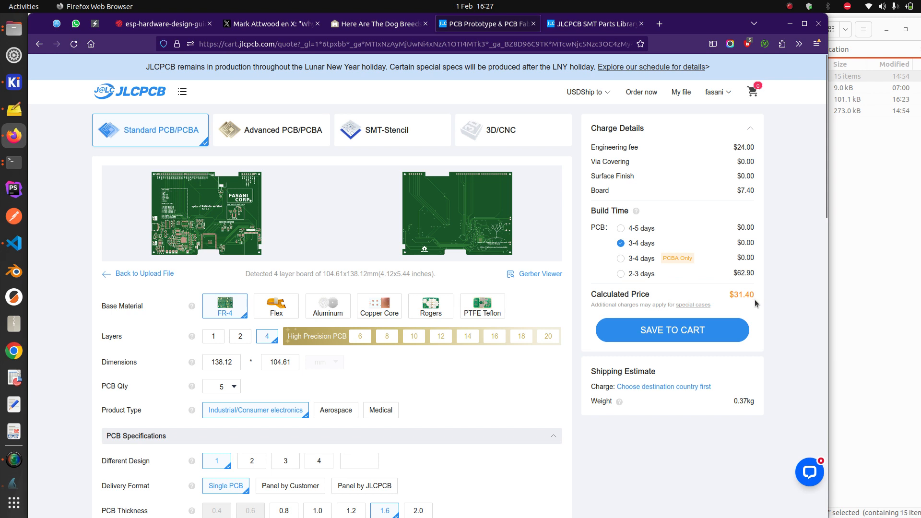
pyautogui.moveTo(729, 295); pyautogui.dragTo(748, 292)
pyautogui.scroll(-2, 523, 215)
pyautogui.scroll(-5, 522, 216)
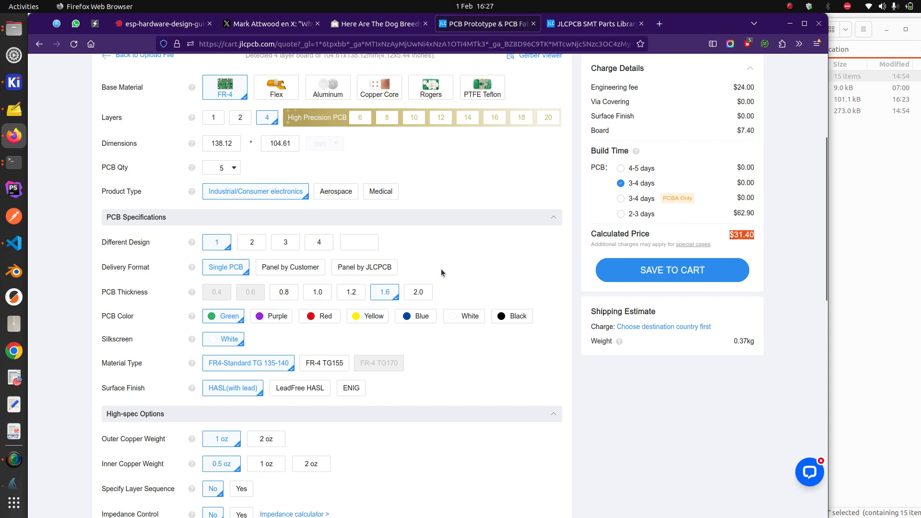
pyautogui.scroll(-2, 441, 272)
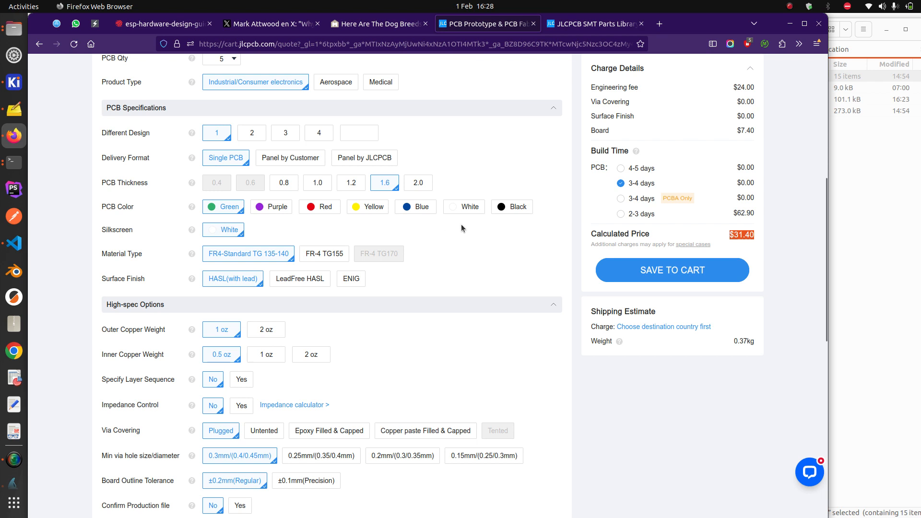
pyautogui.scroll(-5, 461, 223)
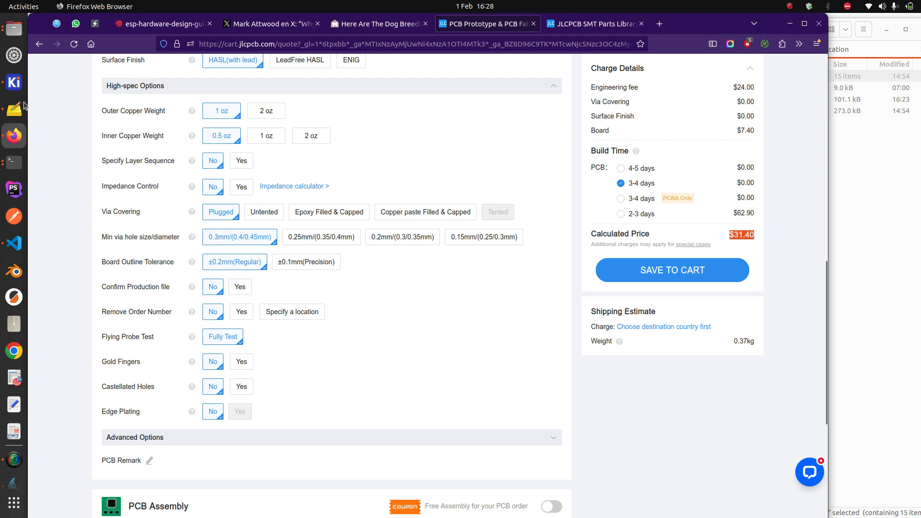
# Open the v7-kaleido board, view the In1.Cu, In2.Cu and B.Cu layers, then minimize the PCB Editor
pyautogui.click(14, 82)
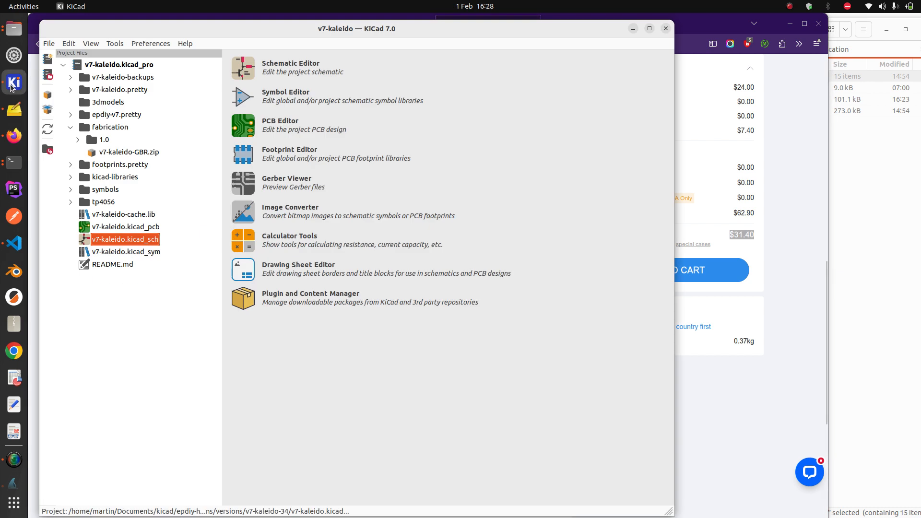
pyautogui.doubleClick(119, 230)
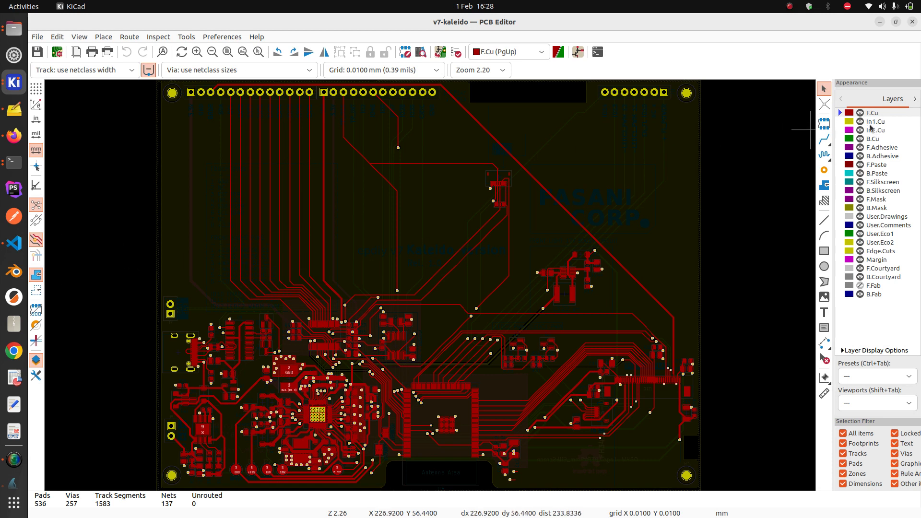
pyautogui.click(879, 123)
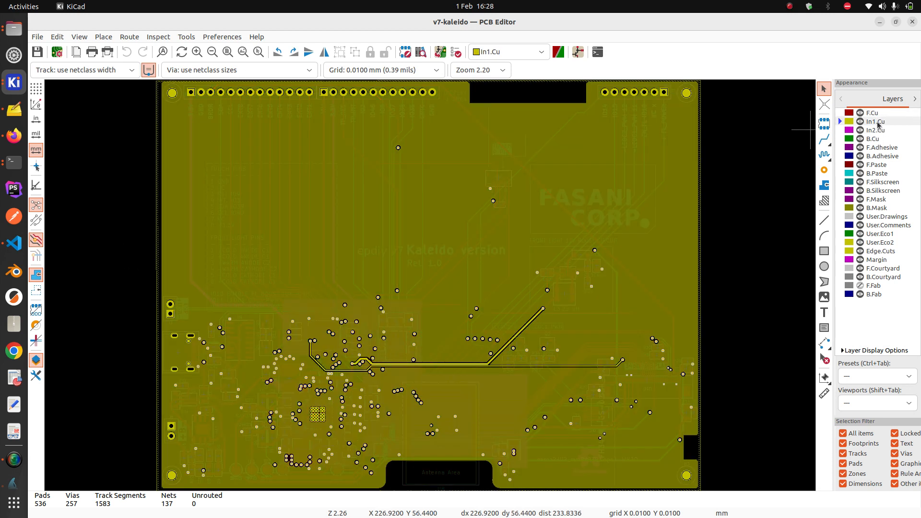
pyautogui.click(876, 130)
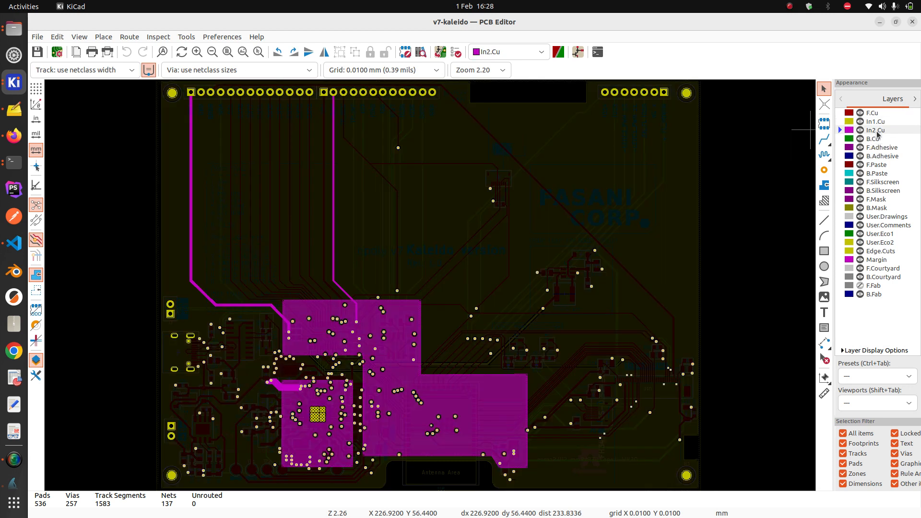
pyautogui.click(874, 139)
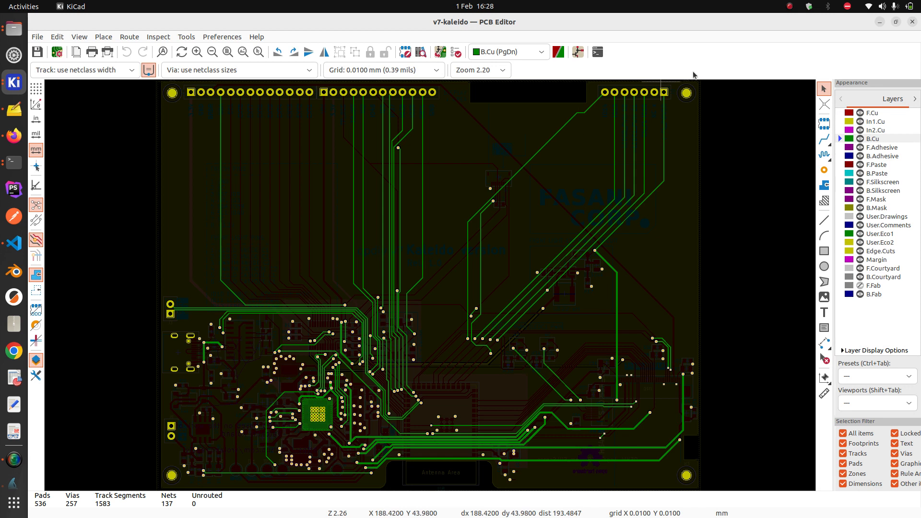
pyautogui.click(880, 22)
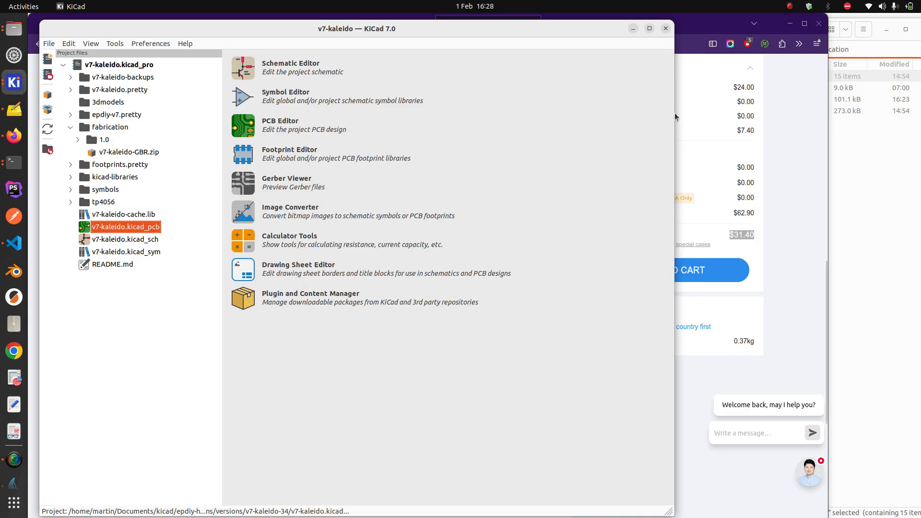
# Turn on PCB Assembly for the JLCPCB board order
pyautogui.click(633, 29)
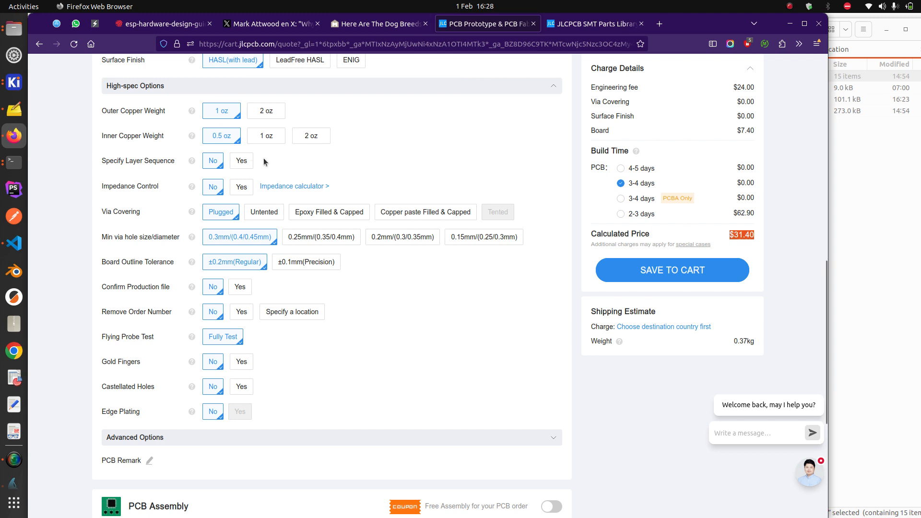
pyautogui.scroll(-5, 410, 167)
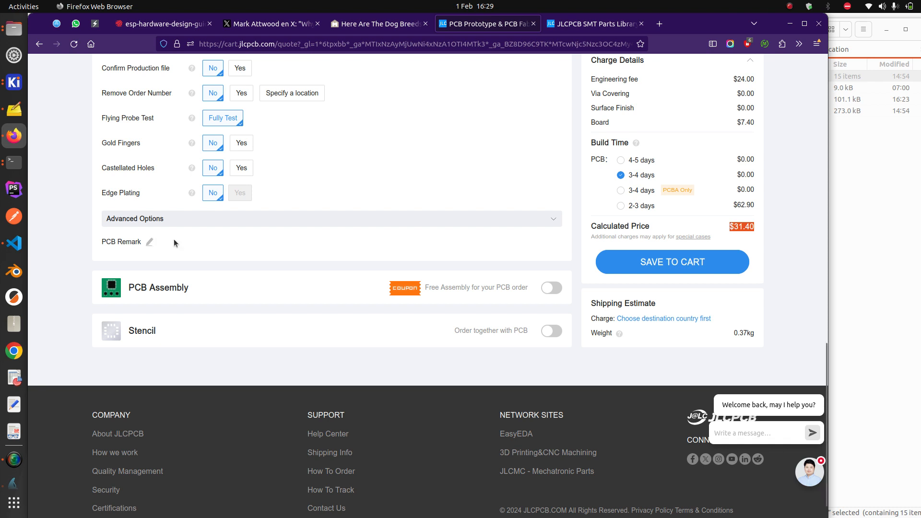
pyautogui.click(551, 289)
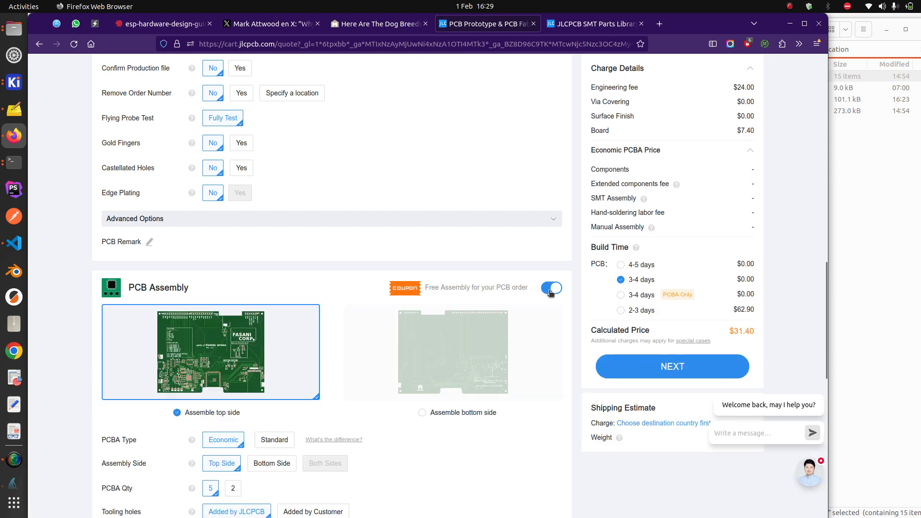
# Keep Economic top-side assembly and set Confirm Parts Placement to Yes, totalling $40.90
pyautogui.scroll(-2, 410, 265)
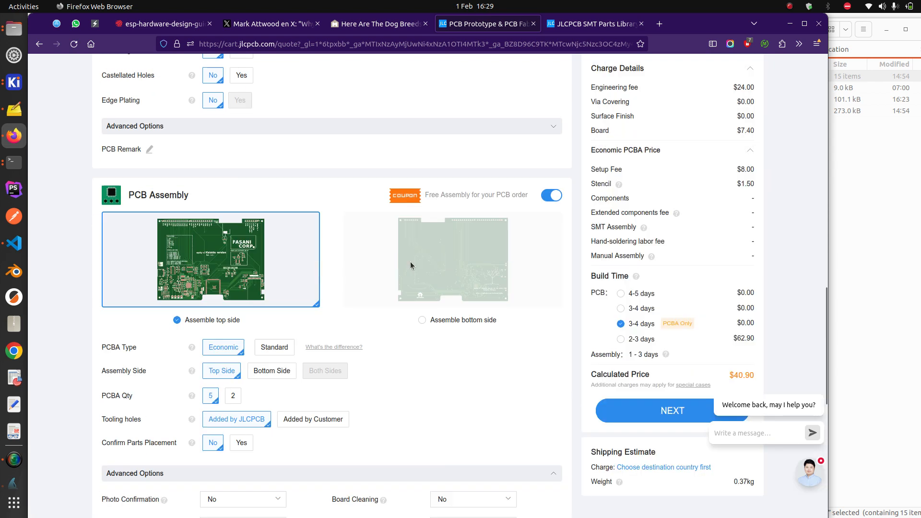
pyautogui.scroll(-1, 410, 265)
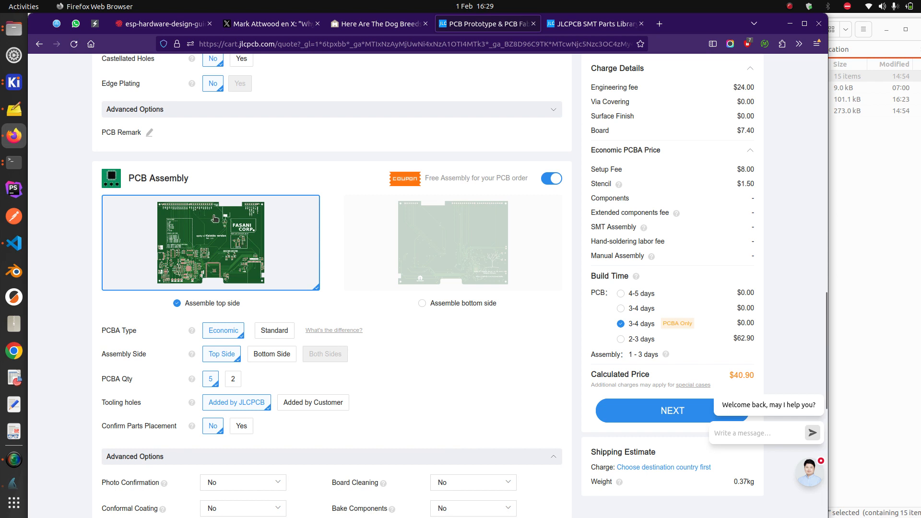
pyautogui.moveTo(248, 303); pyautogui.dragTo(190, 303)
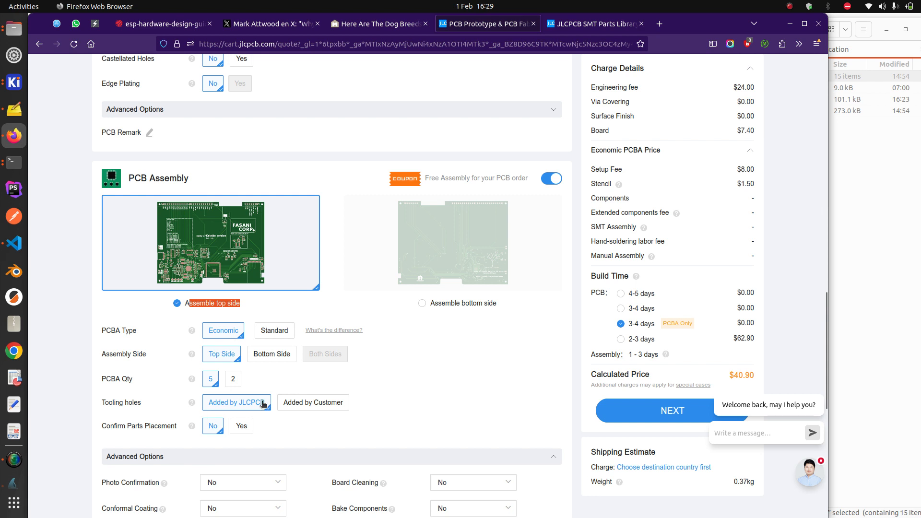
pyautogui.scroll(-2, 213, 408)
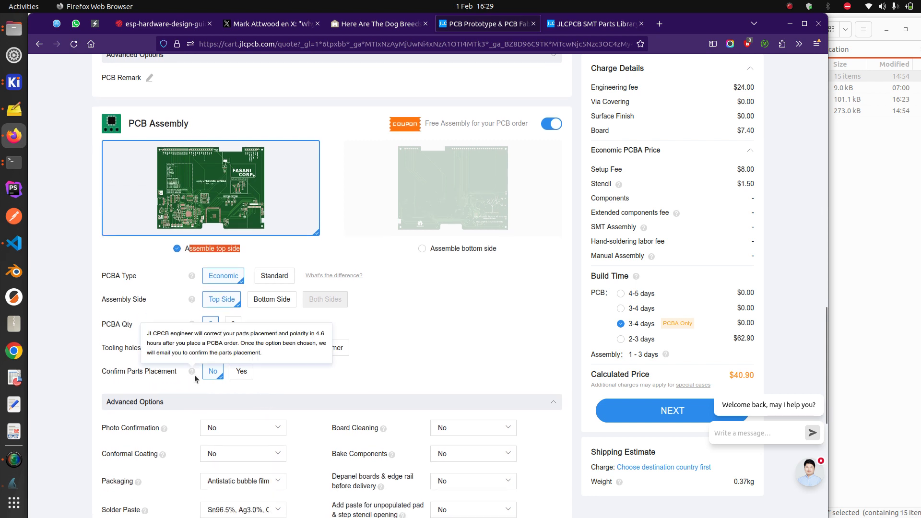
pyautogui.click(242, 372)
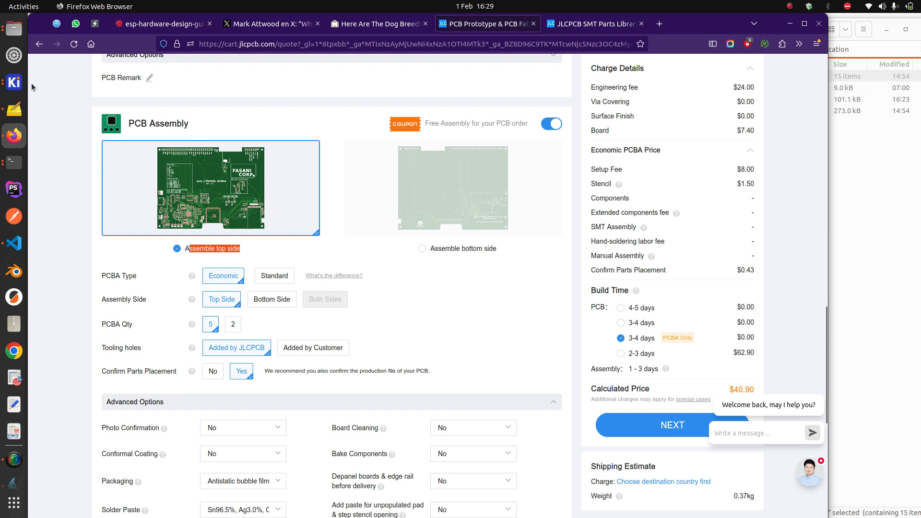
pyautogui.click(14, 82)
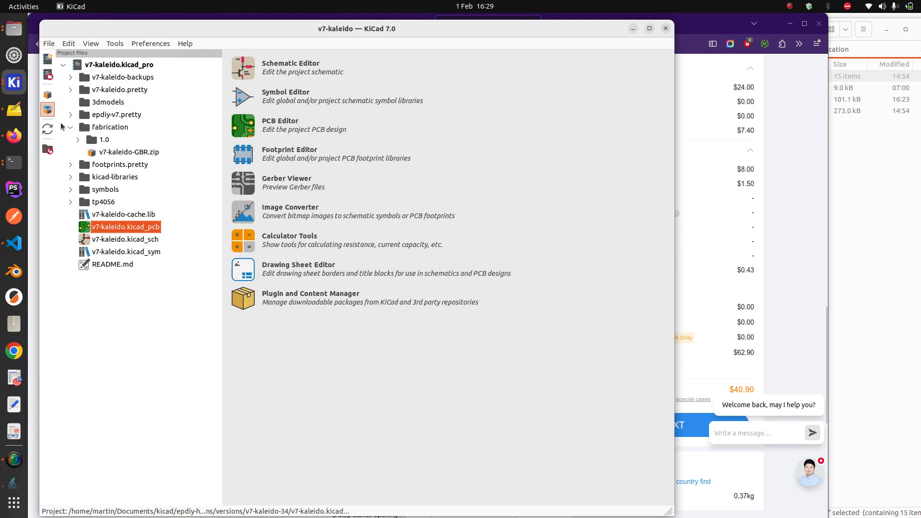
pyautogui.doubleClick(125, 228)
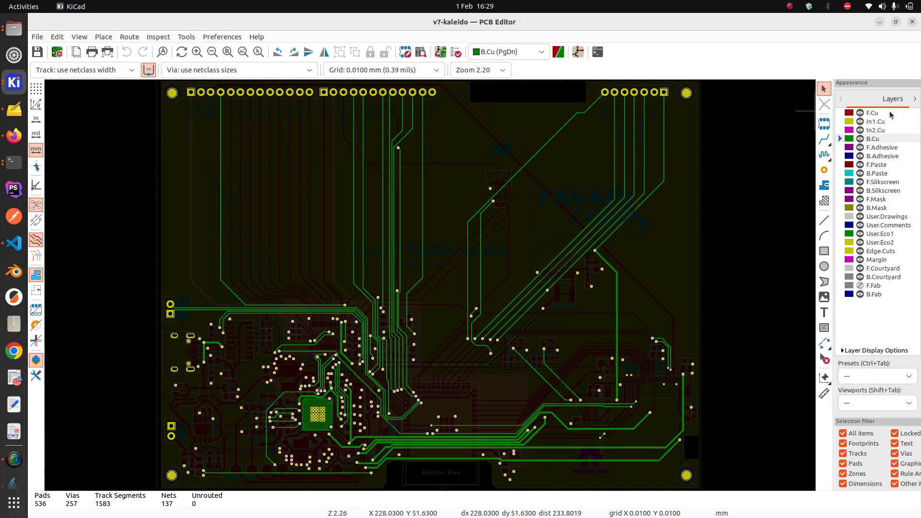
pyautogui.click(887, 113)
pyautogui.scroll(-1, 366, 359)
pyautogui.scroll(4, 366, 359)
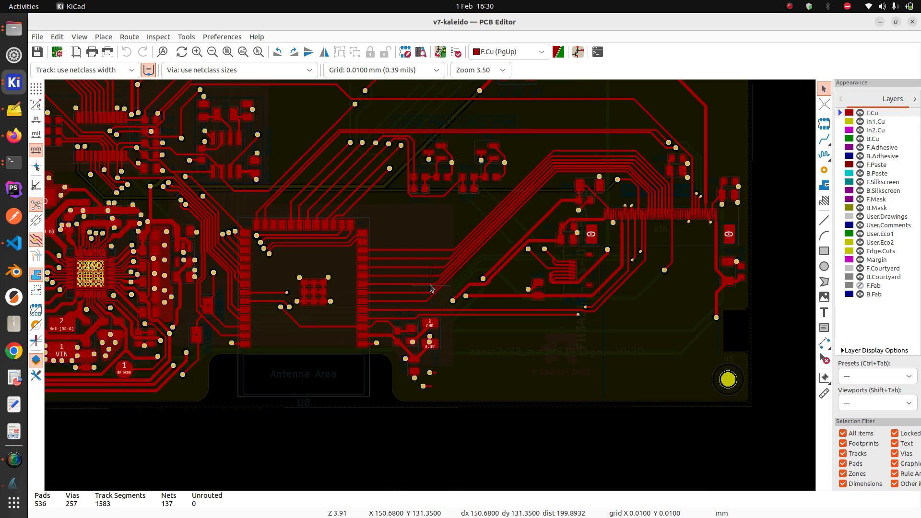
pyautogui.click(346, 305)
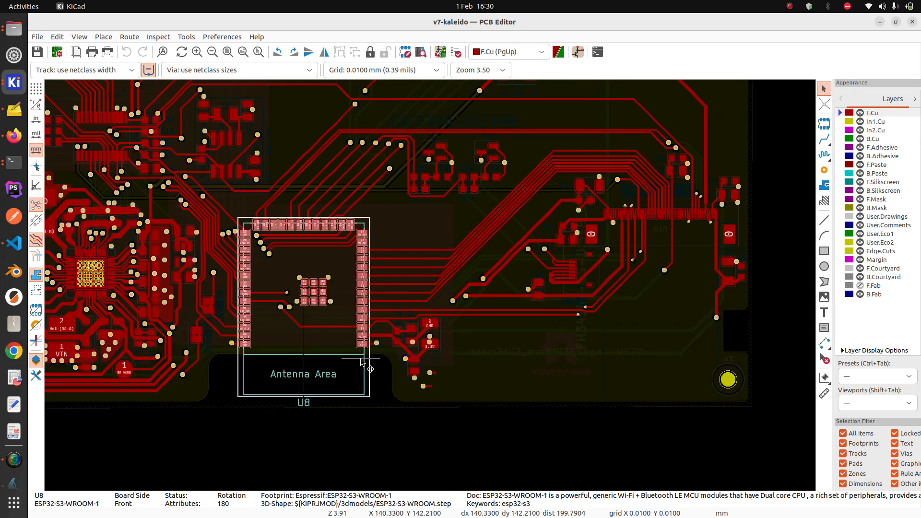
pyautogui.click(879, 22)
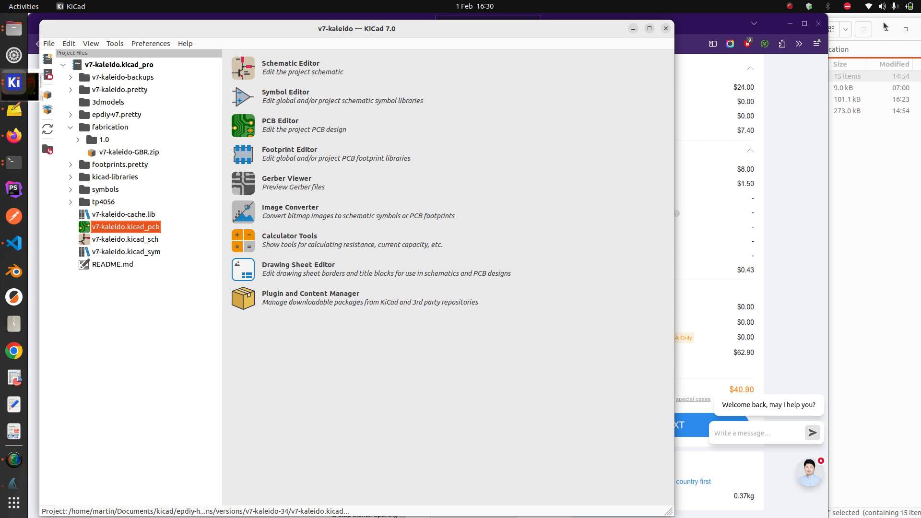
pyautogui.click(633, 29)
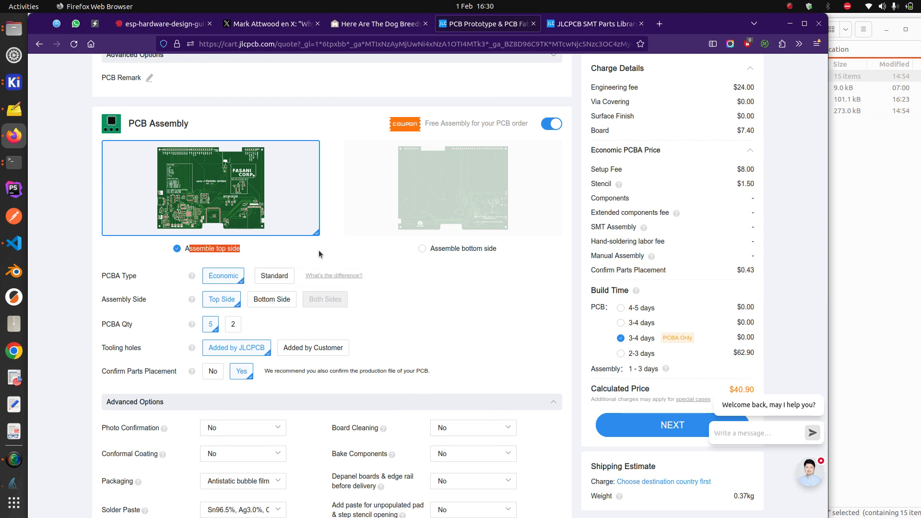
pyautogui.scroll(-2, 384, 264)
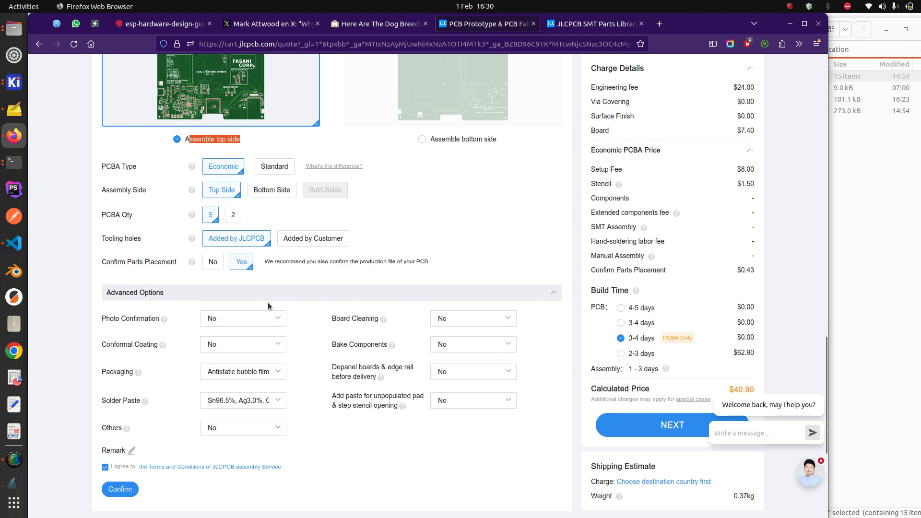
pyautogui.scroll(-2, 259, 261)
pyautogui.scroll(-4, 259, 260)
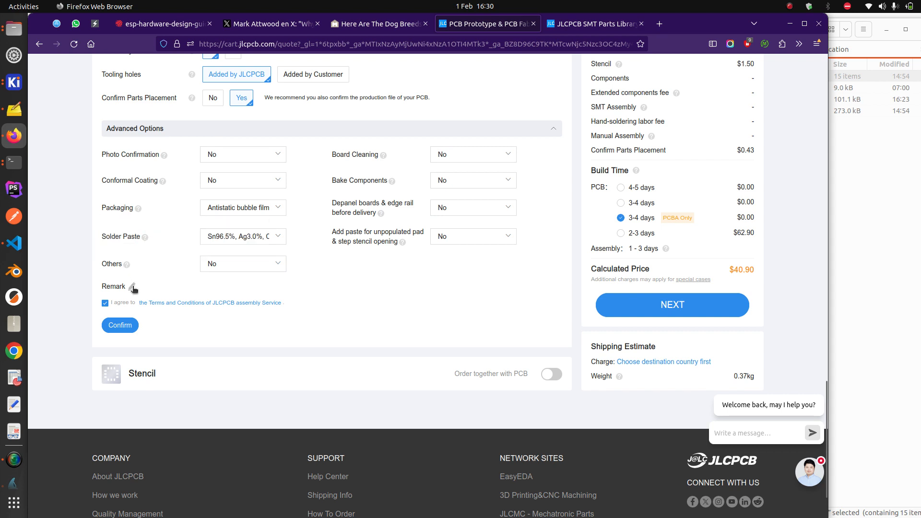
# Confirm the Economic top-side PCBA settings for quantity 5 and preview the board's bottom side
pyautogui.click(129, 326)
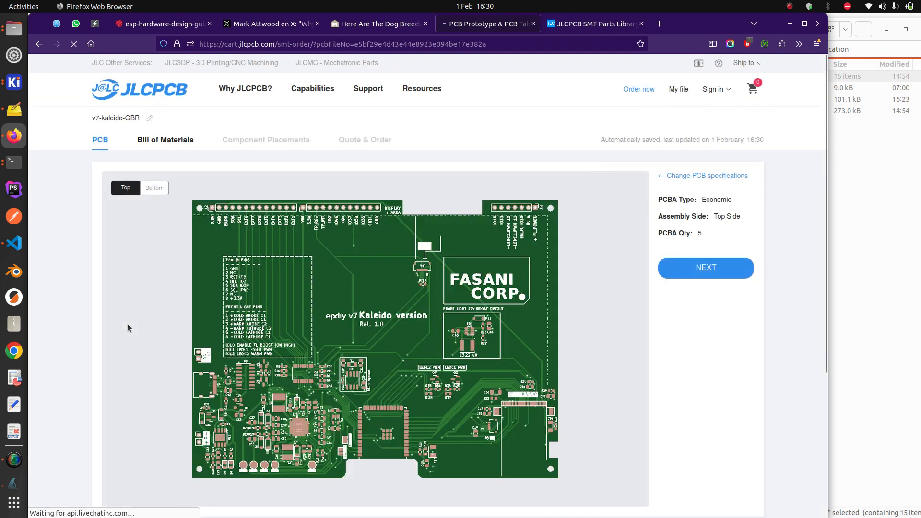
pyautogui.scroll(-2, 383, 280)
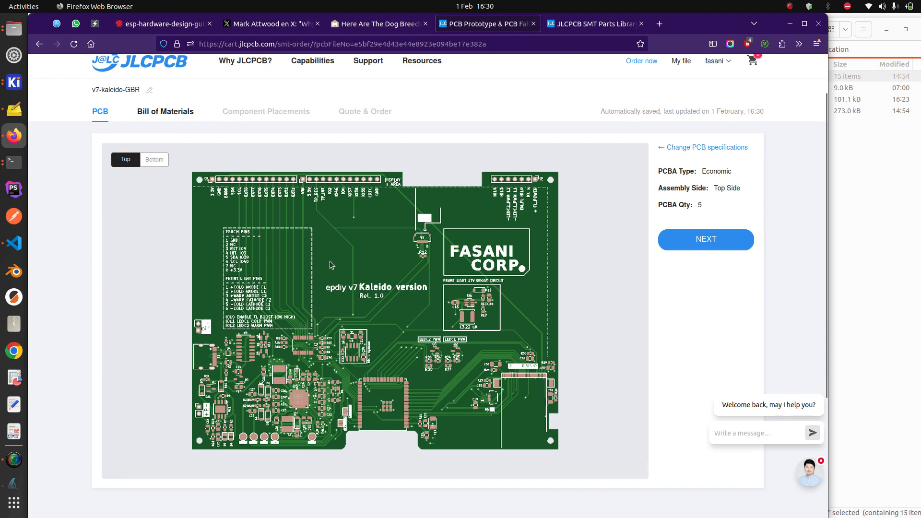
pyautogui.scroll(2, 331, 261)
pyautogui.scroll(-2, 332, 261)
pyautogui.click(161, 163)
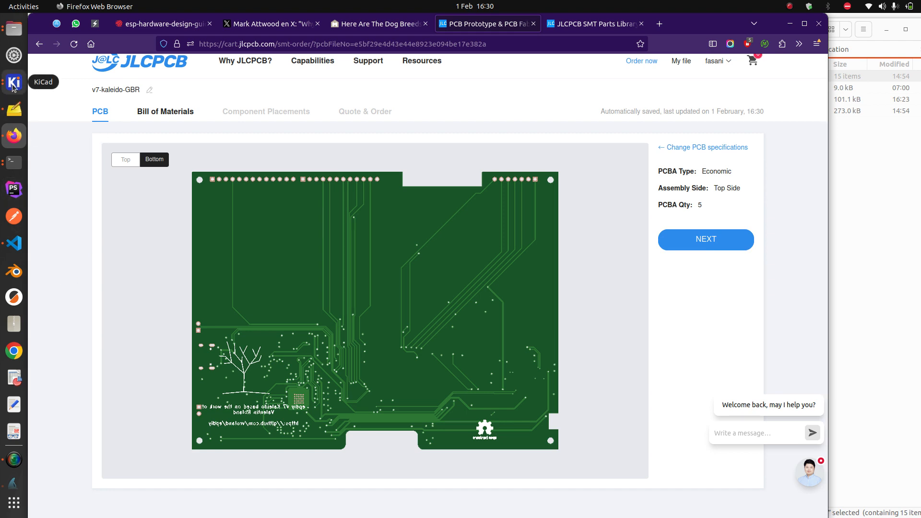
# Open the v7-kaleido board in the PCB Editor and run the design rules check
pyautogui.click(13, 84)
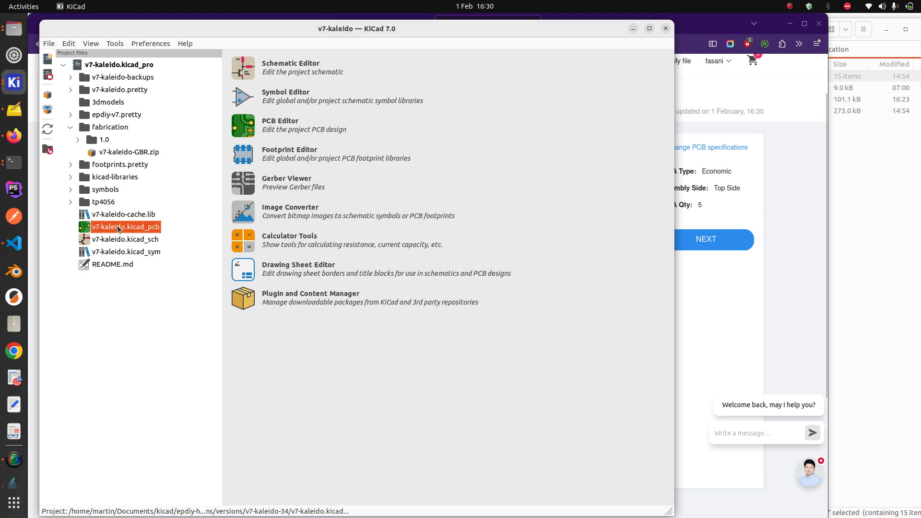
pyautogui.doubleClick(119, 229)
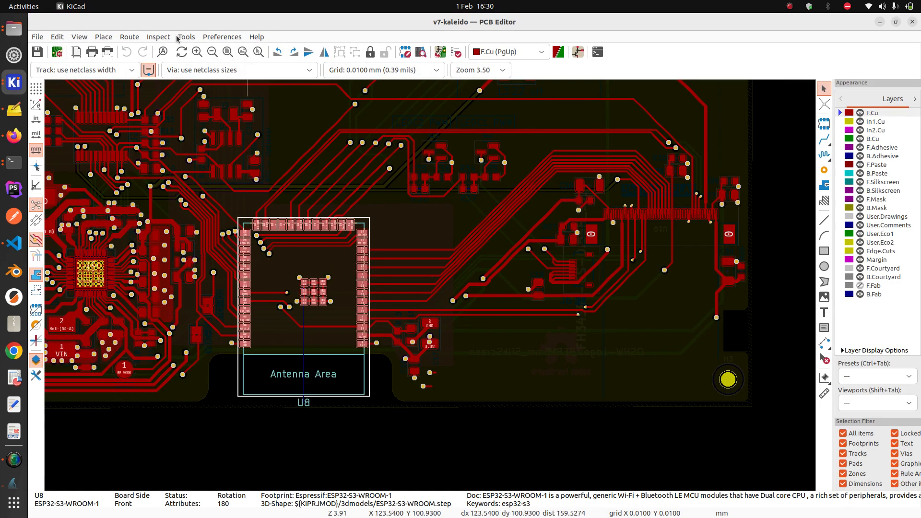
pyautogui.click(184, 37)
pyautogui.moveTo(159, 37)
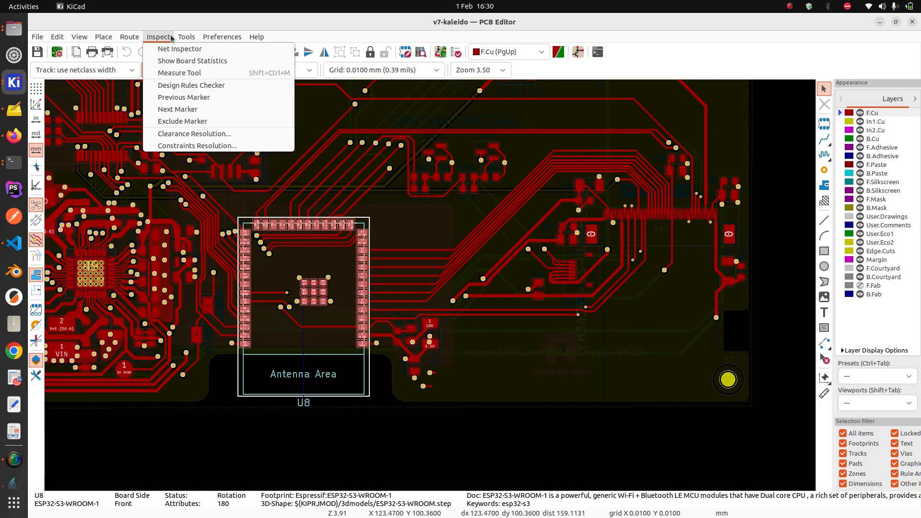
pyautogui.click(188, 85)
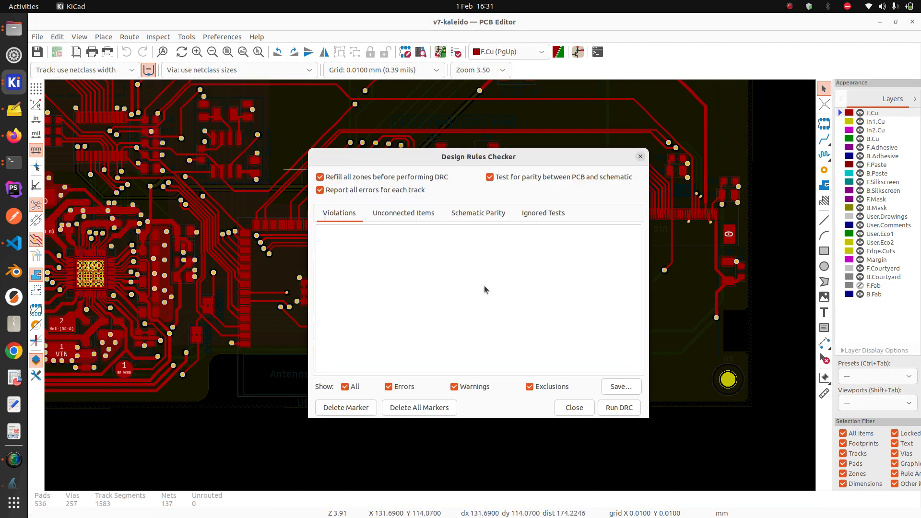
pyautogui.click(618, 408)
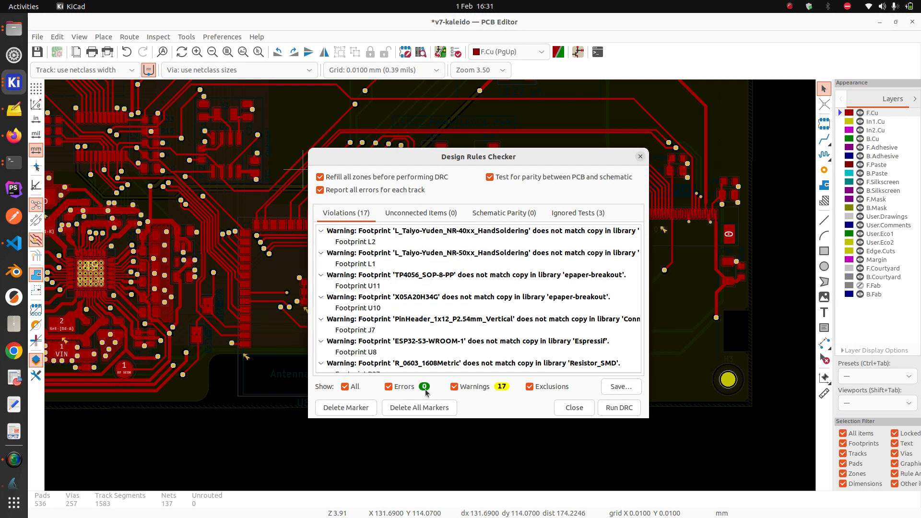
# Show the 'Line on Edge.Cuts' silkscreen violation and zoom into the Antenna Area cutout
pyautogui.scroll(-6, 468, 277)
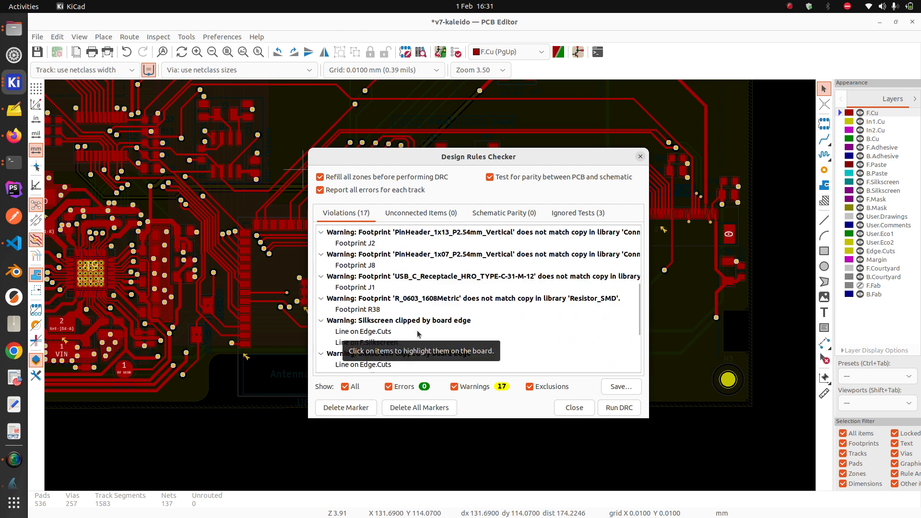
pyautogui.click(417, 332)
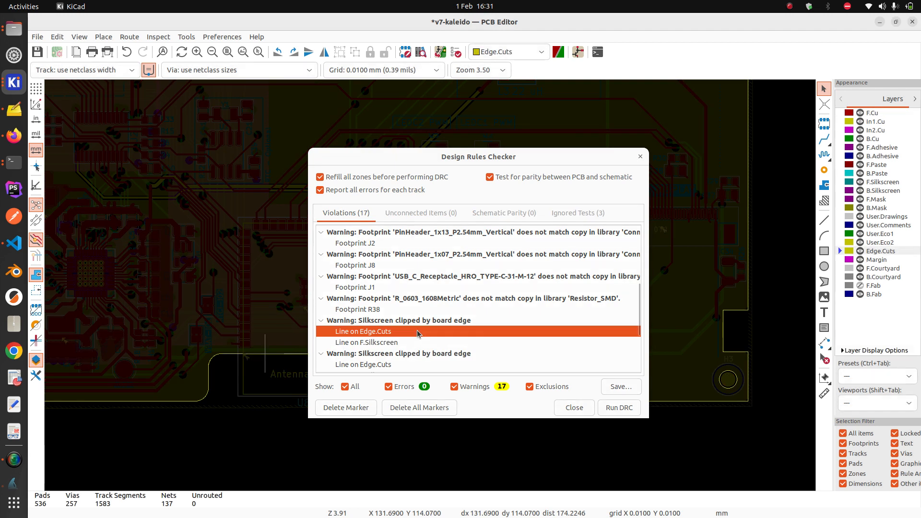
pyautogui.moveTo(447, 159); pyautogui.dragTo(608, 157)
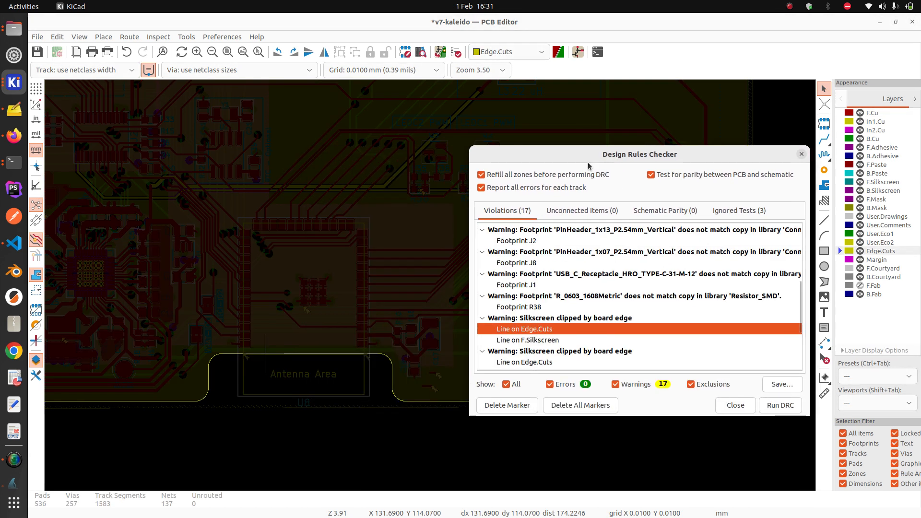
pyautogui.scroll(4, 432, 289)
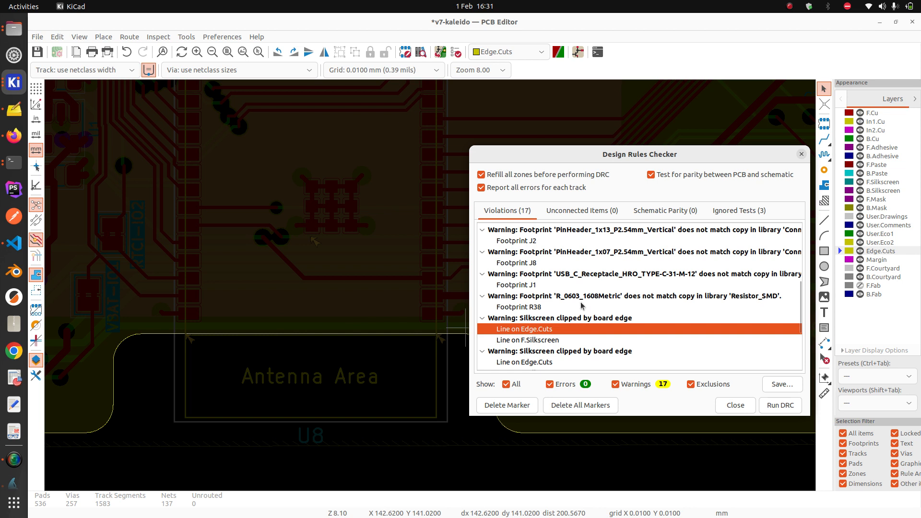
pyautogui.scroll(5, 588, 254)
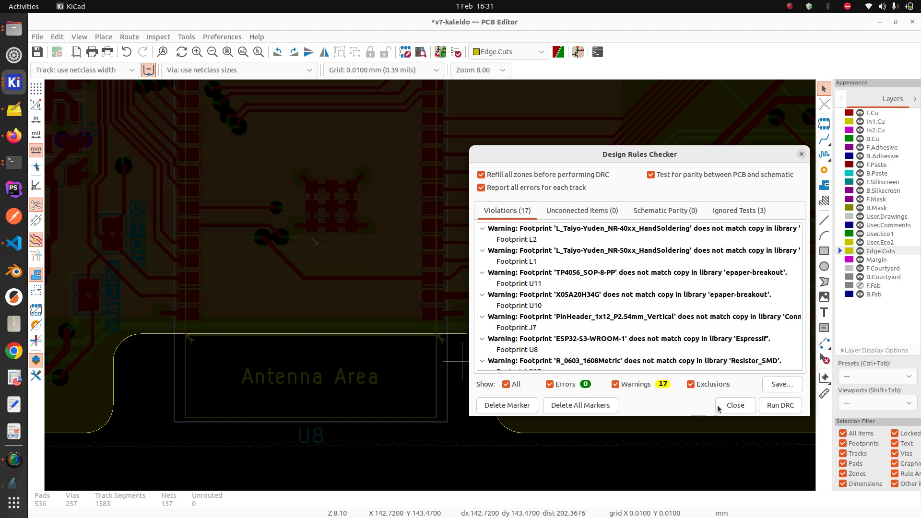
# Close the DRC results and zoom to the board-edge notch near mounting hole H3
pyautogui.click(734, 405)
pyautogui.scroll(-2, 429, 287)
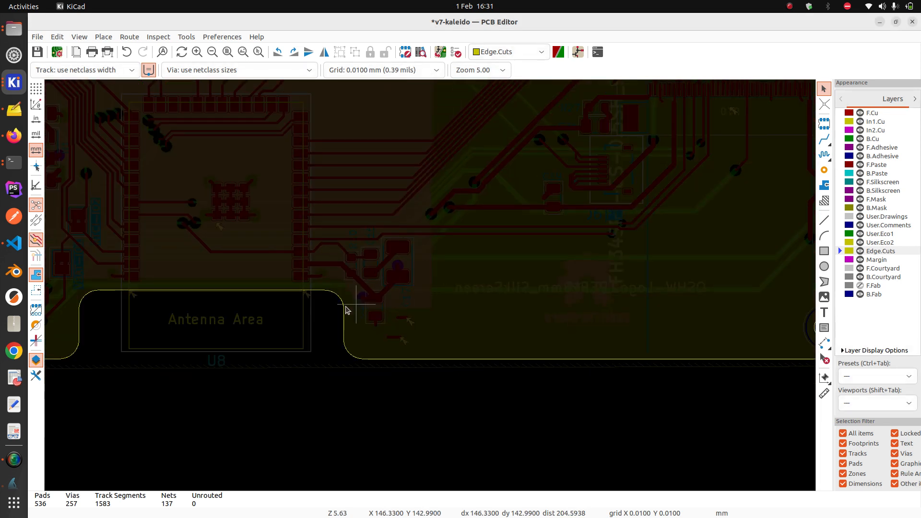
pyautogui.scroll(2, 430, 288)
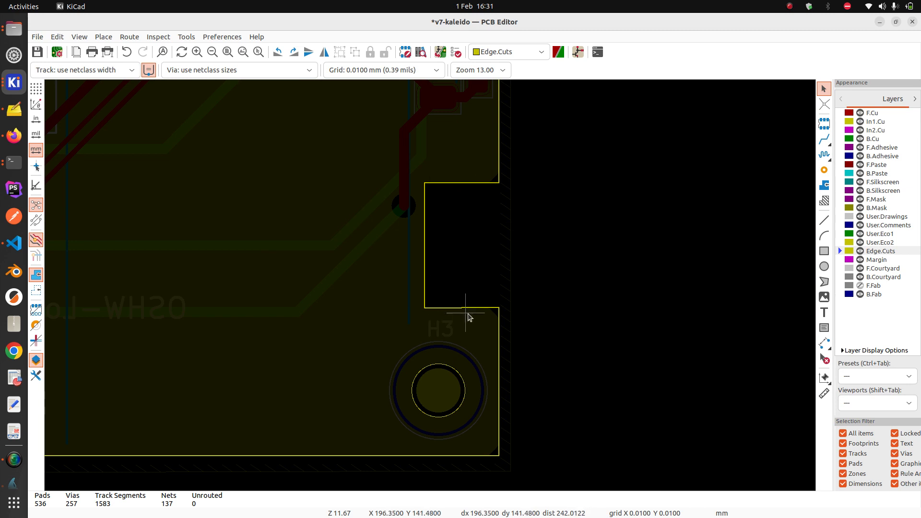
pyautogui.scroll(1, 495, 311)
pyautogui.scroll(1, 426, 284)
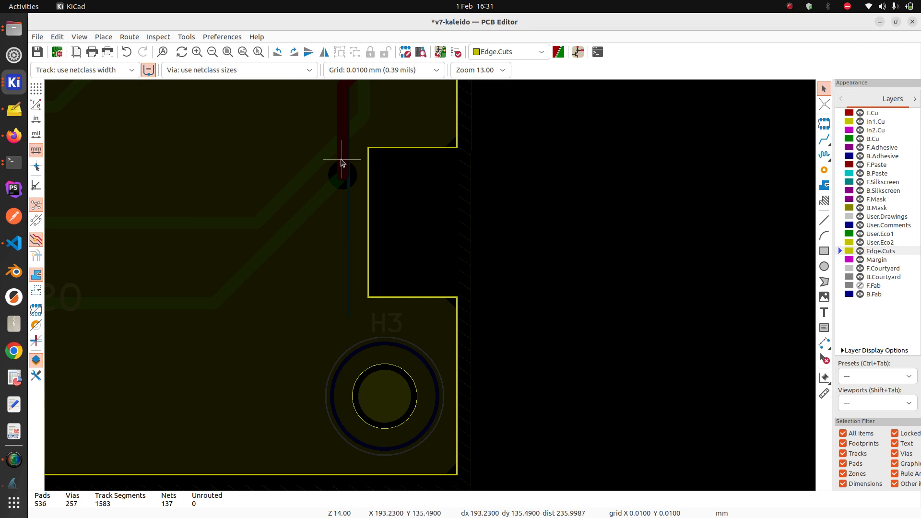
pyautogui.scroll(3, 344, 161)
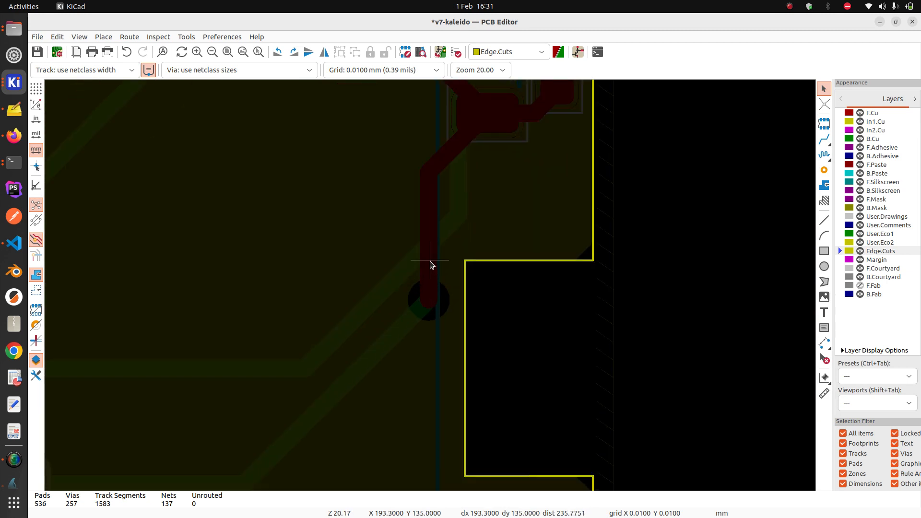
pyautogui.scroll(-2, 445, 256)
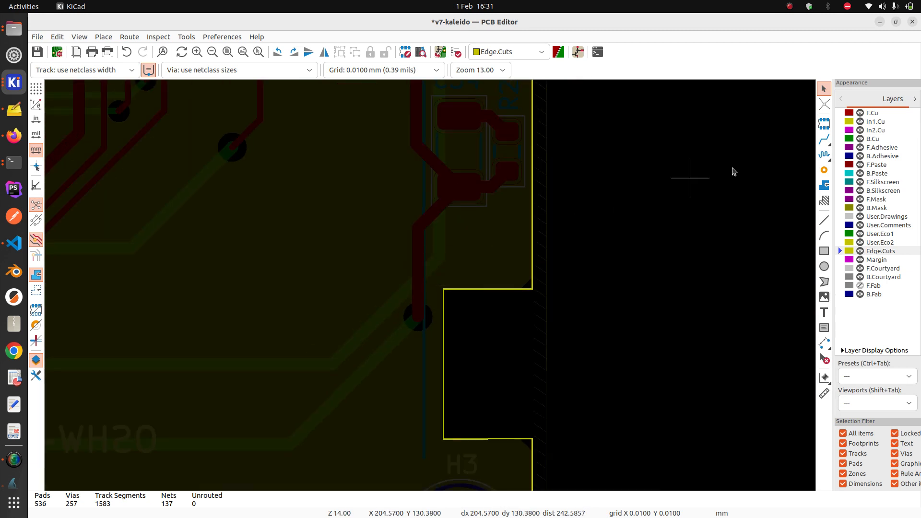
# Make F.Cu the active layer and inspect the +22V track and via by the notch
pyautogui.click(872, 113)
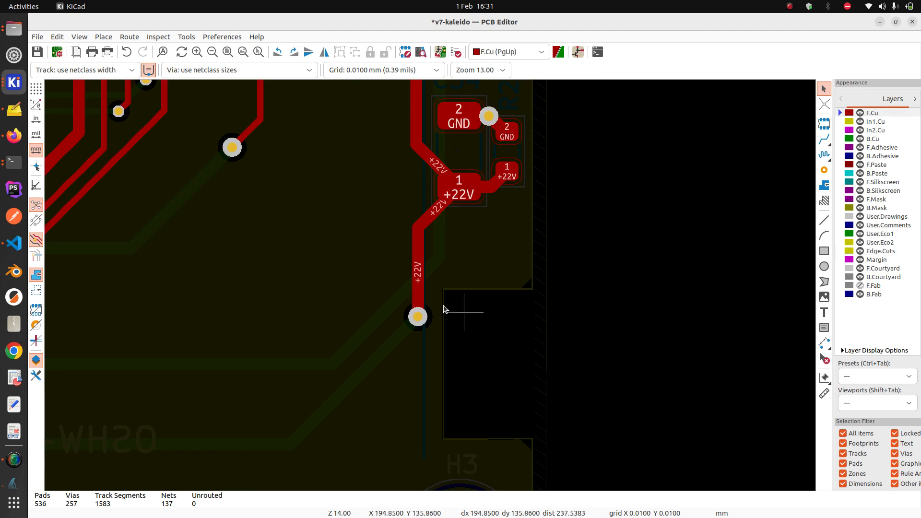
pyautogui.scroll(2, 441, 307)
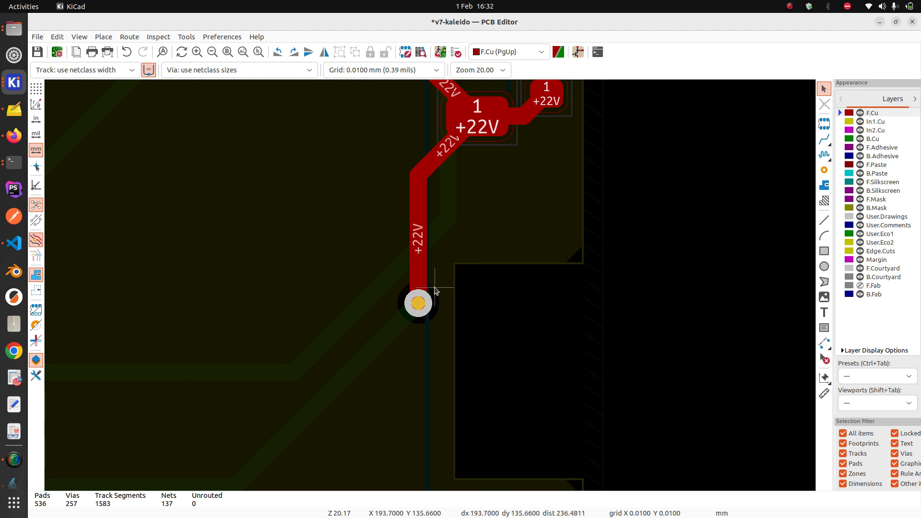
pyautogui.scroll(-4, 429, 290)
pyautogui.scroll(-2, 430, 289)
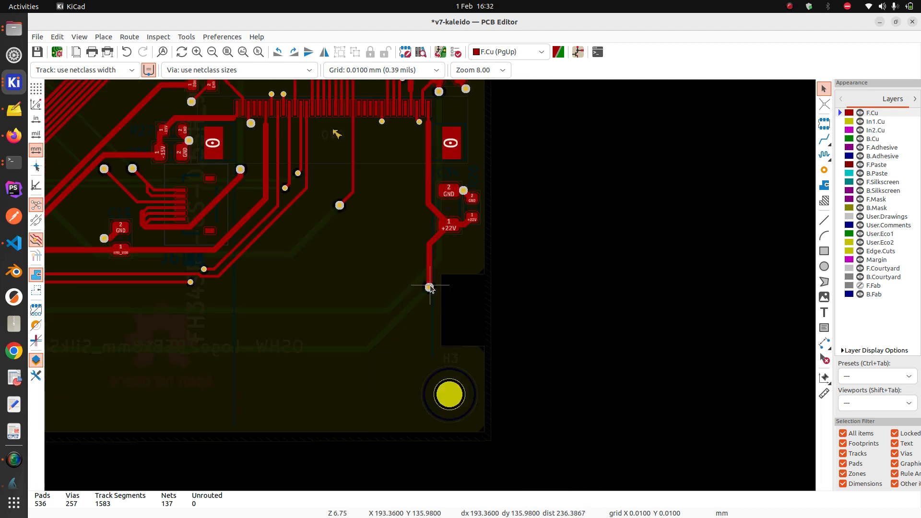
pyautogui.scroll(5, 430, 288)
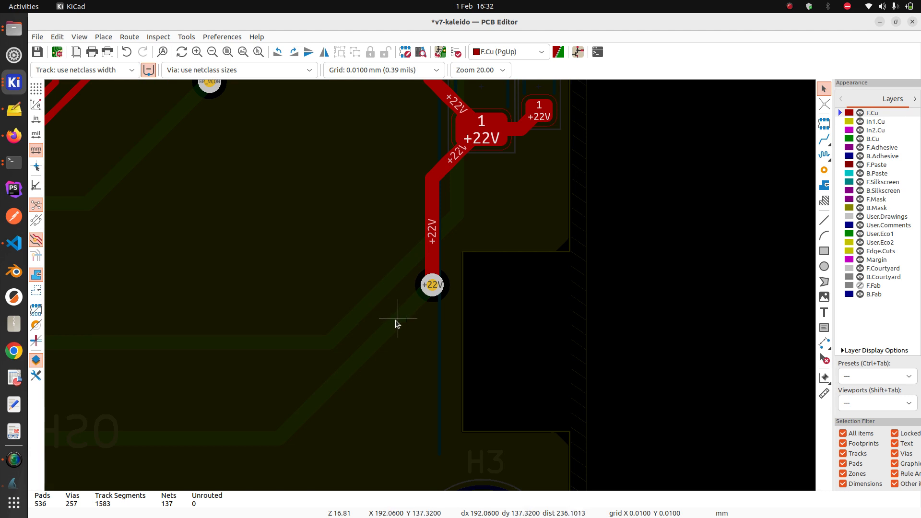
pyautogui.scroll(1, 402, 316)
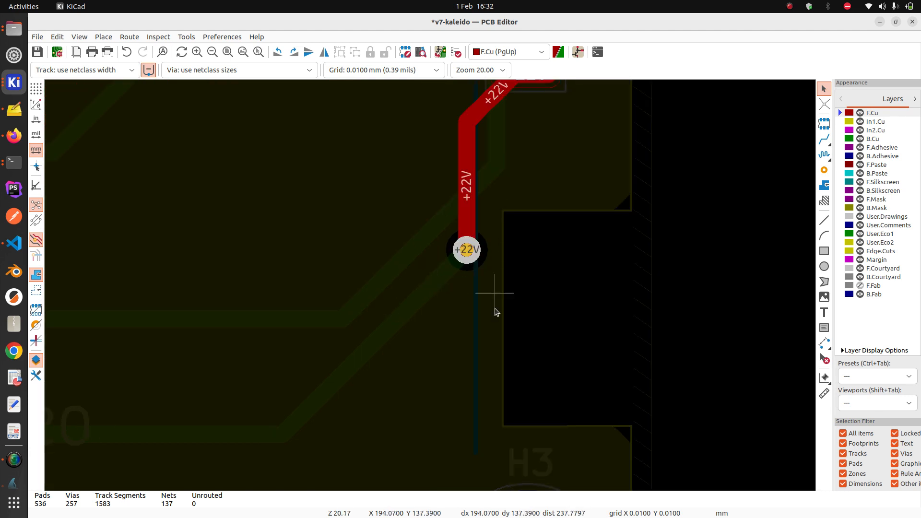
pyautogui.scroll(-5, 429, 288)
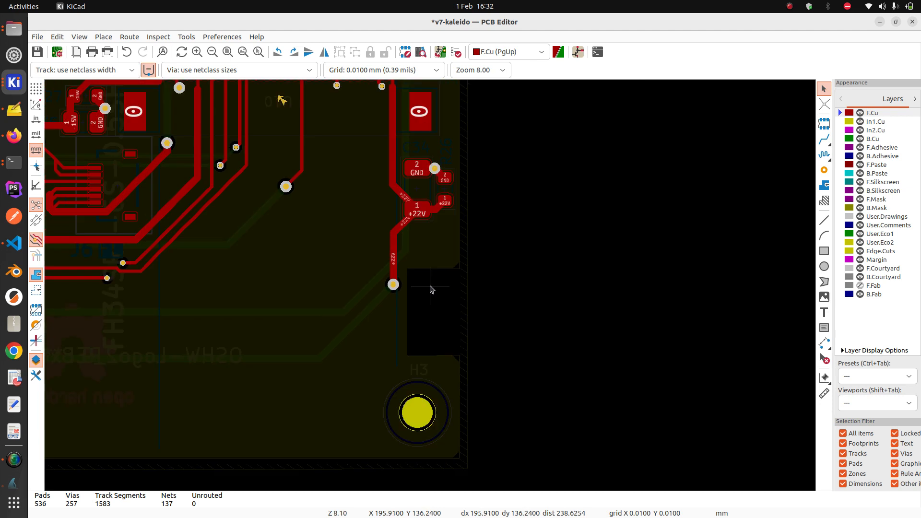
pyautogui.scroll(-1, 369, 331)
pyautogui.moveTo(343, 338); pyautogui.dragTo(588, 283, button='middle')
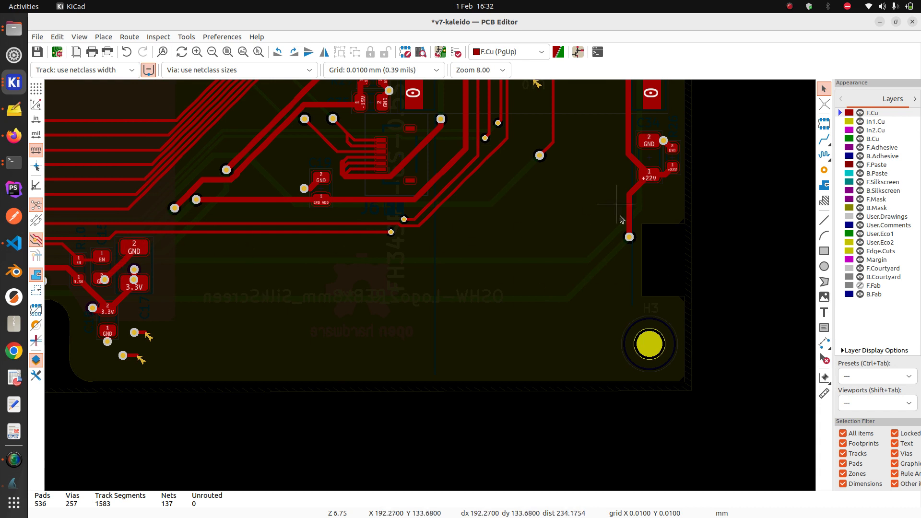
pyautogui.scroll(3, 666, 245)
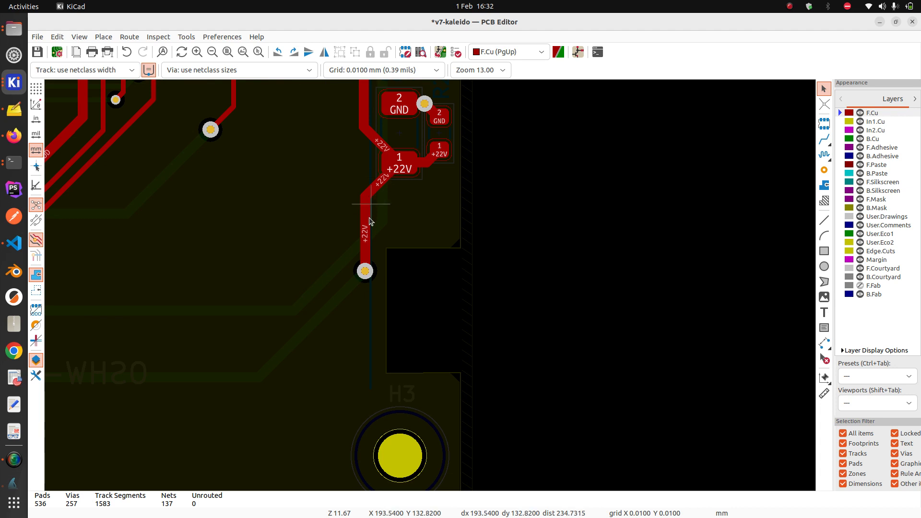
pyautogui.scroll(-2, 366, 242)
pyautogui.scroll(4, 431, 296)
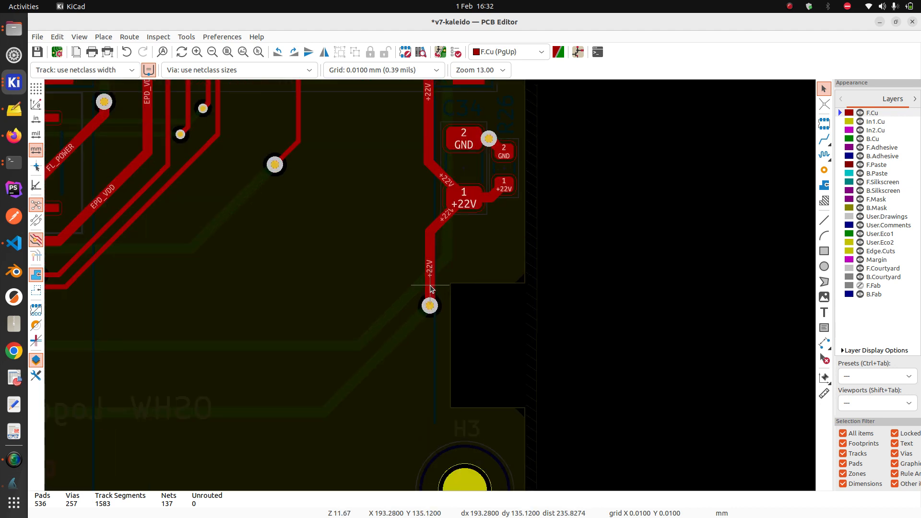
pyautogui.scroll(-2, 431, 290)
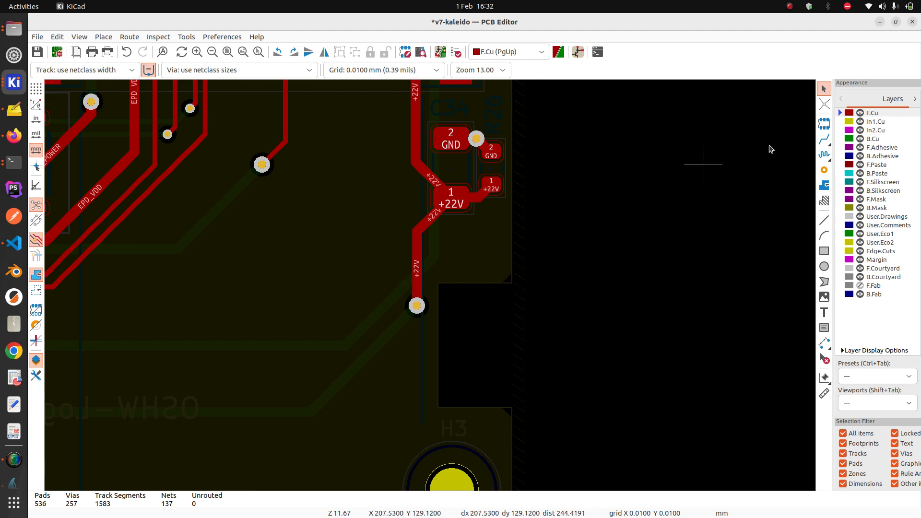
# Delete the vertical and diagonal +22V track segments and the +22V via beside the notch
pyautogui.click(413, 276)
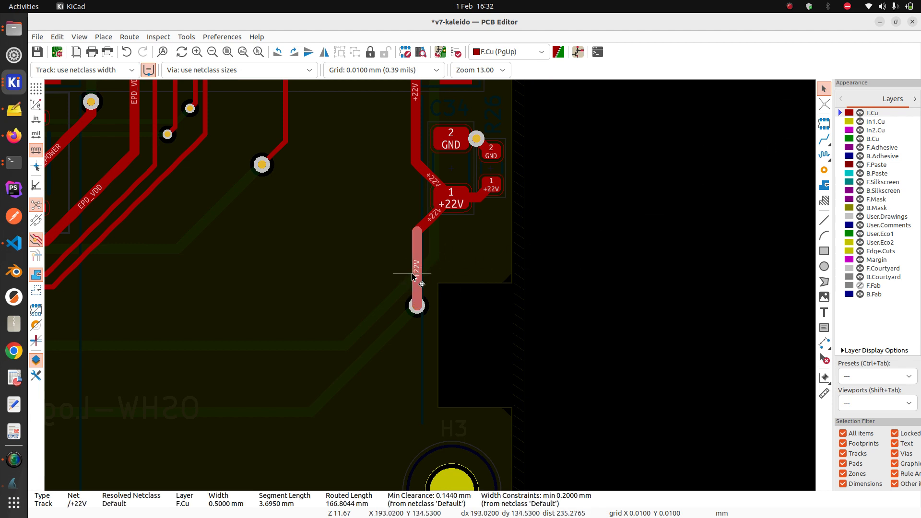
pyautogui.press('Delete')
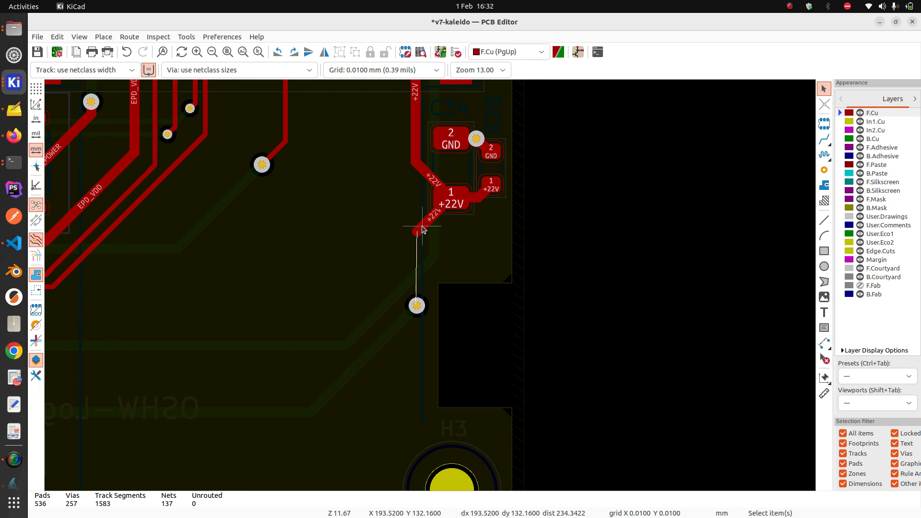
pyautogui.click(422, 229)
pyautogui.press('Delete')
pyautogui.scroll(-2, 428, 303)
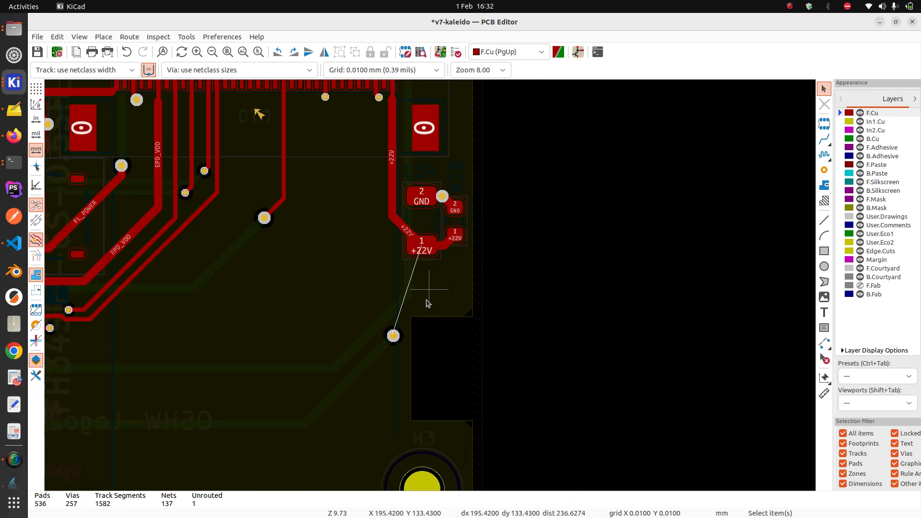
pyautogui.scroll(3, 428, 303)
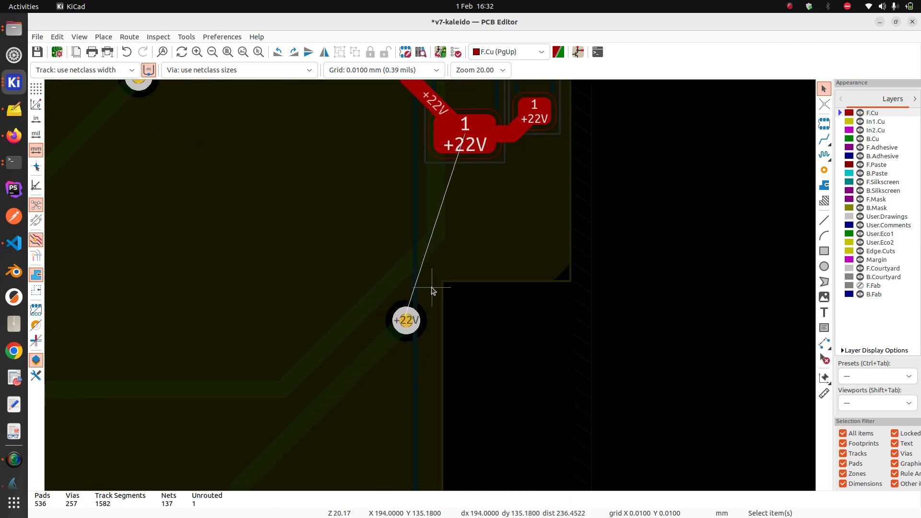
pyautogui.click(407, 320)
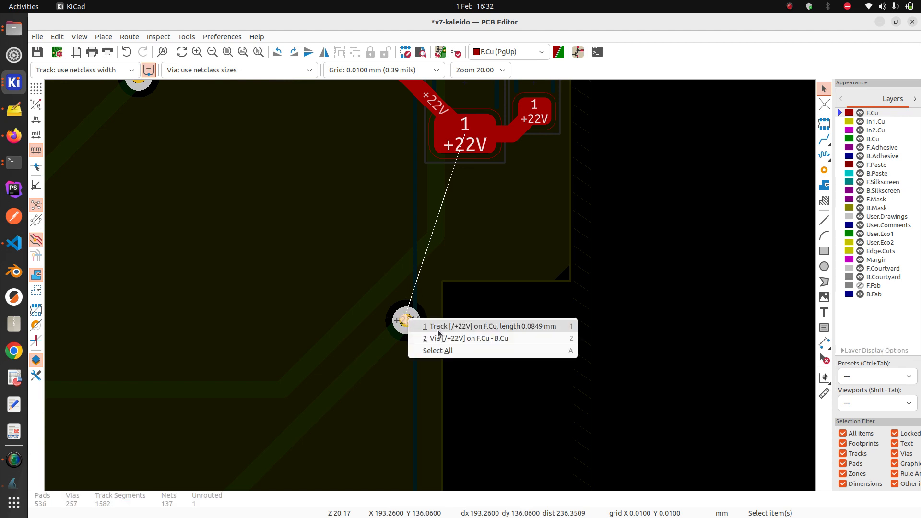
pyautogui.click(439, 337)
pyautogui.click(408, 324)
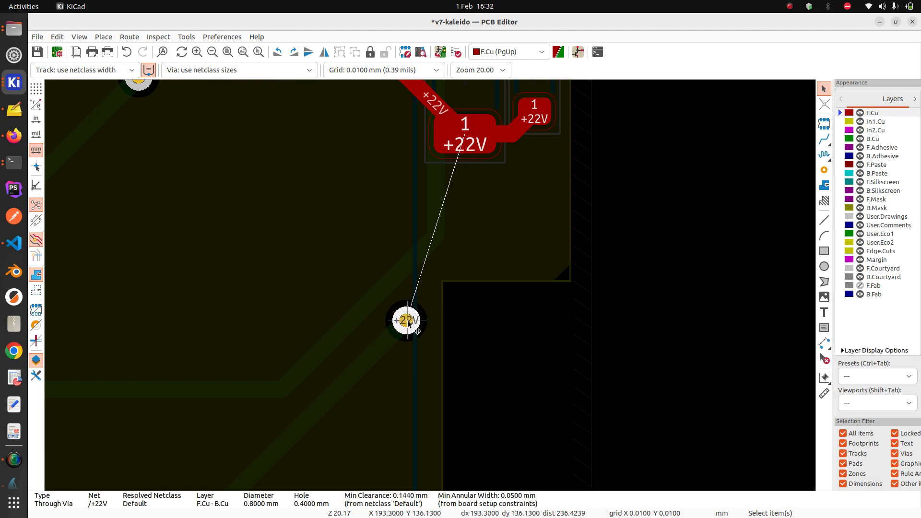
pyautogui.press('Delete')
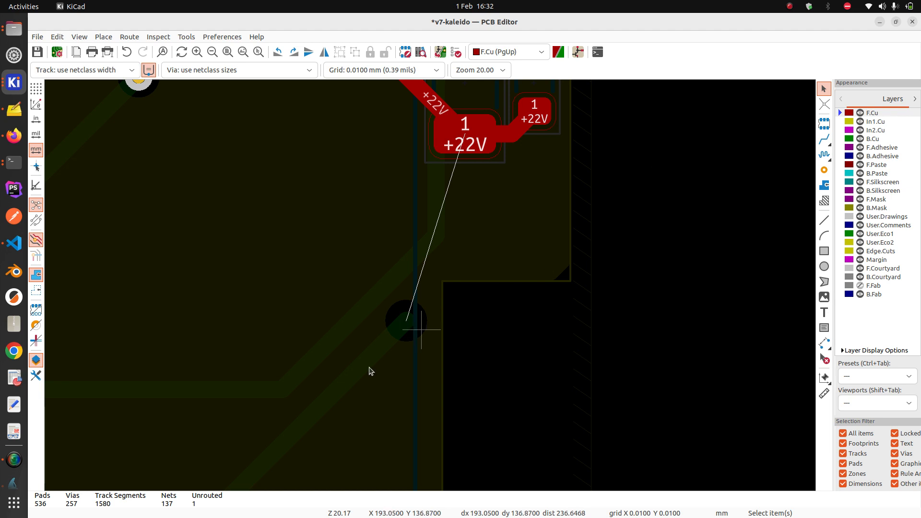
# Delete the leftover +22V track at the via and the nearby 15V back-copper segment
pyautogui.scroll(-2, 427, 294)
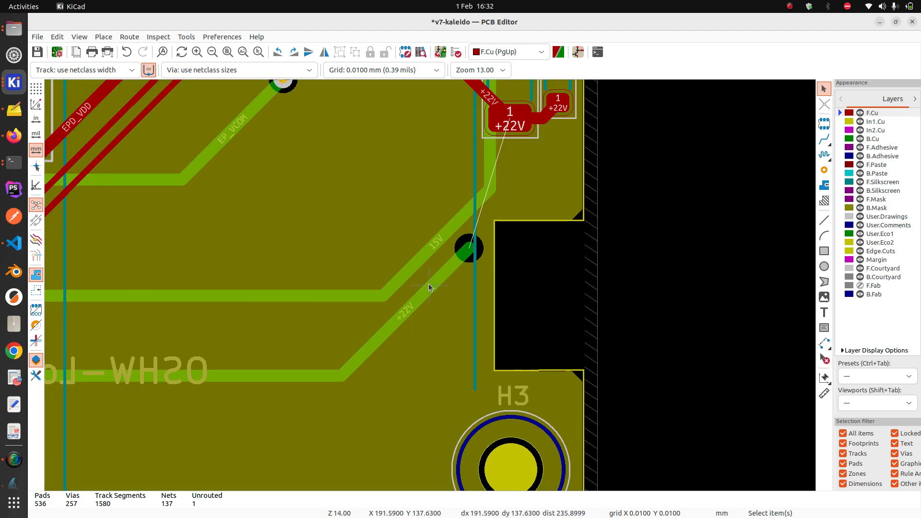
pyautogui.click(428, 286)
pyautogui.press('Delete')
pyautogui.click(464, 211)
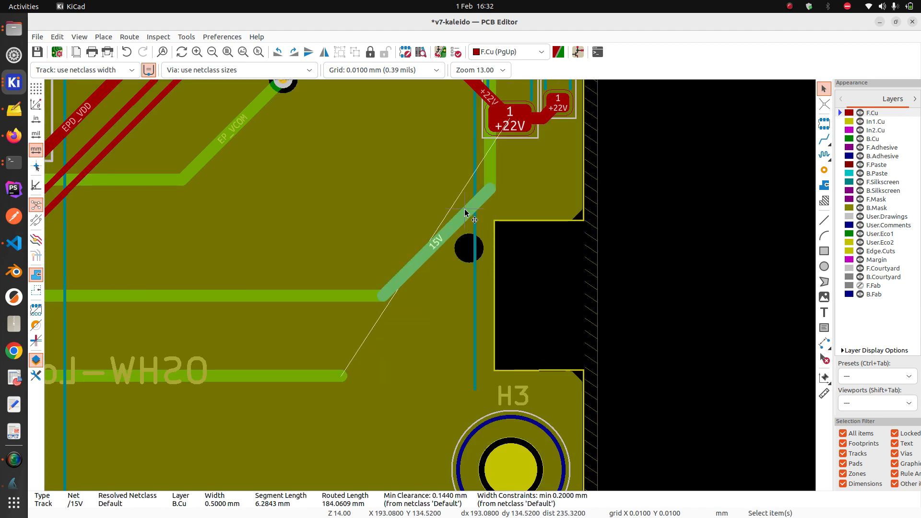
pyautogui.press('Delete')
pyautogui.scroll(-1, 484, 189)
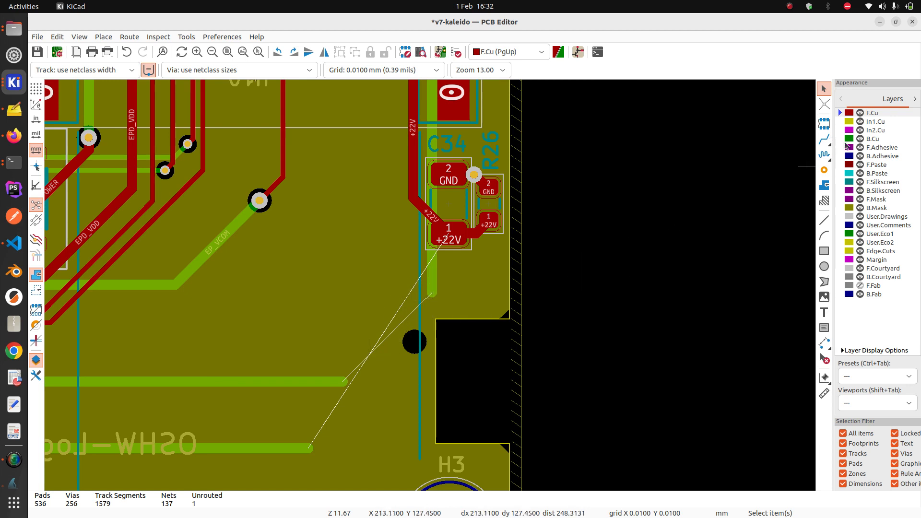
# On B.Cu, reroute the 15V track diagonally onto its vertical run and delete the leftover stubs
pyautogui.click(872, 139)
pyautogui.click(824, 139)
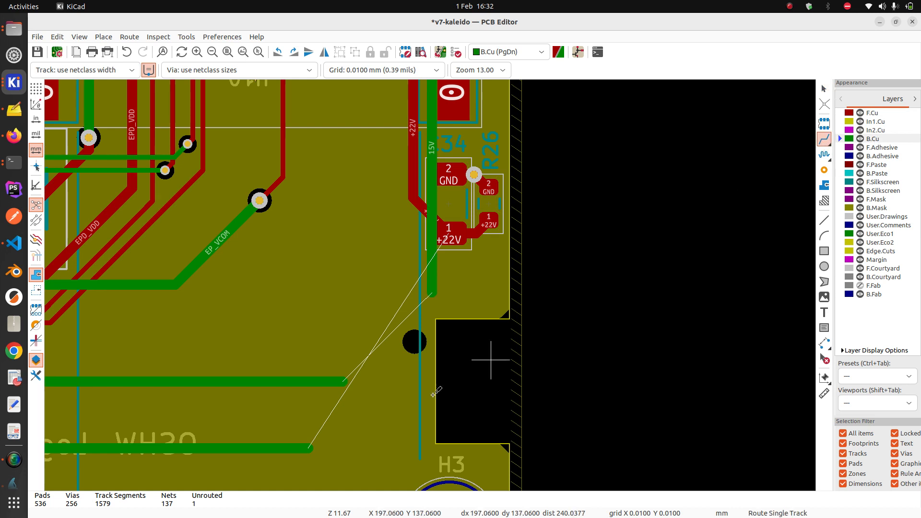
pyautogui.click(340, 377)
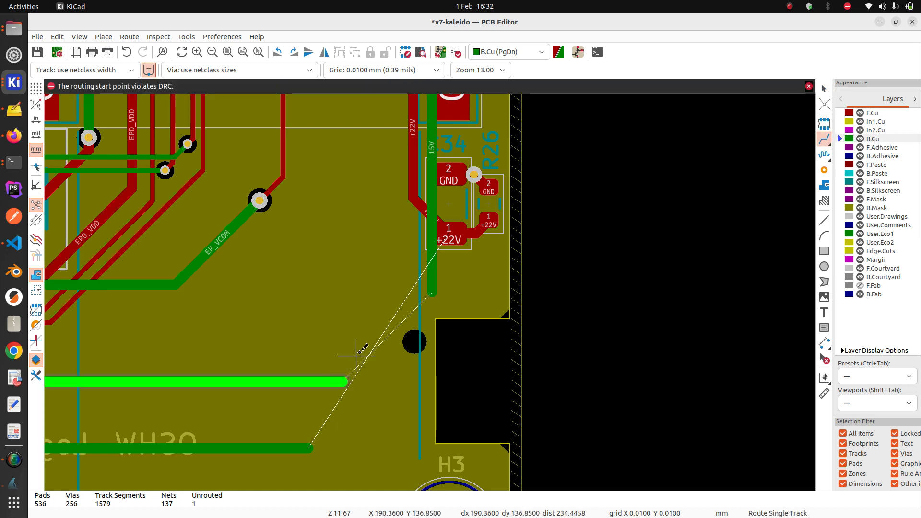
pyautogui.click(315, 379)
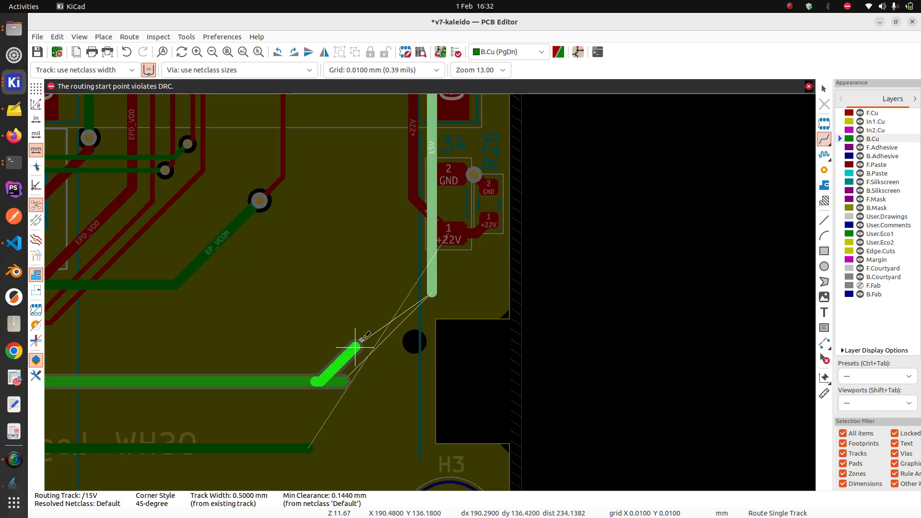
pyautogui.click(434, 268)
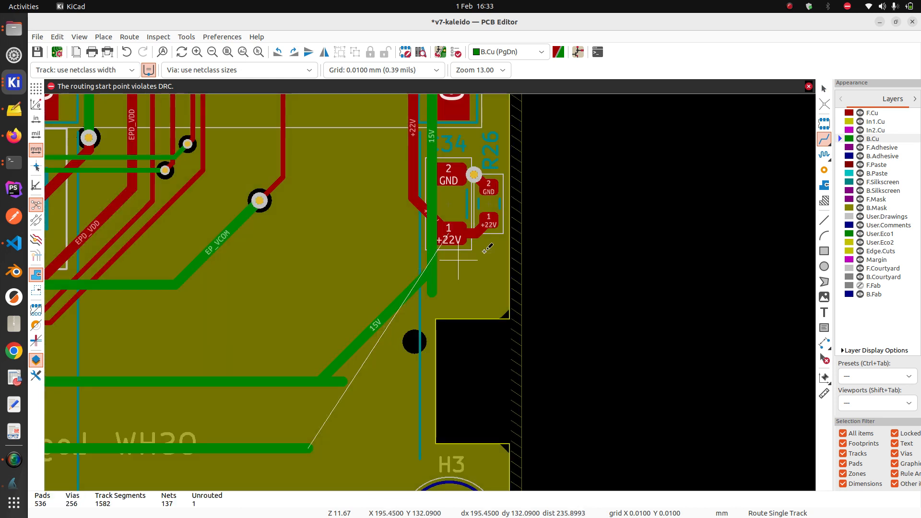
pyautogui.press('Escape')
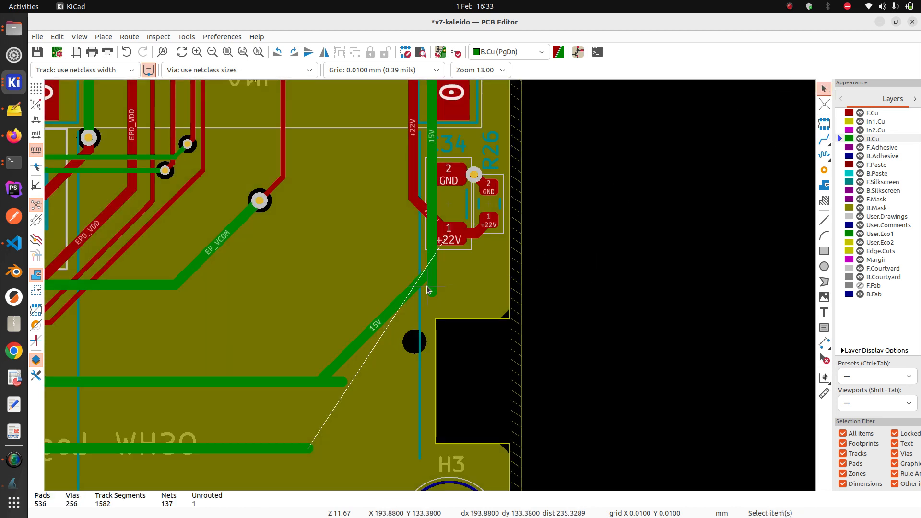
pyautogui.click(427, 288)
pyautogui.press('Delete')
pyautogui.click(343, 382)
pyautogui.press('Delete')
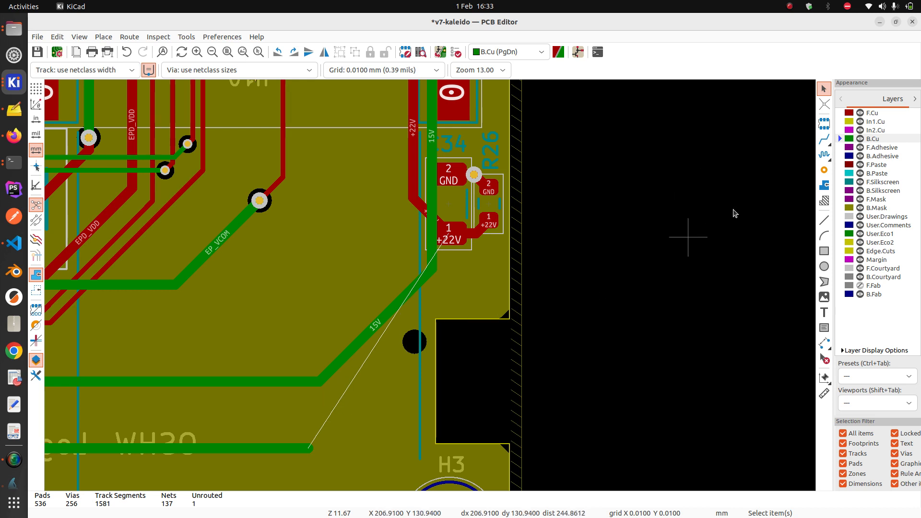
# Route the +22V track through a via onto front copper, ending at C34's pad 1
pyautogui.click(823, 139)
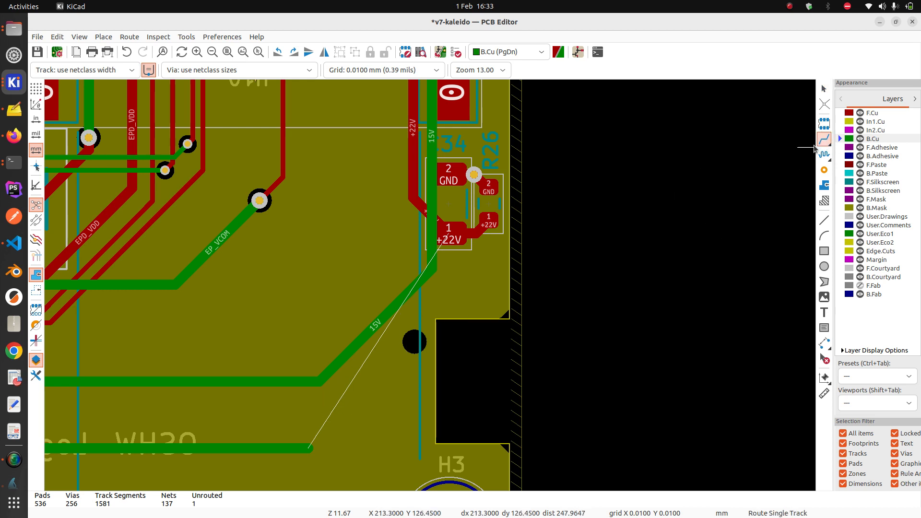
pyautogui.click(268, 442)
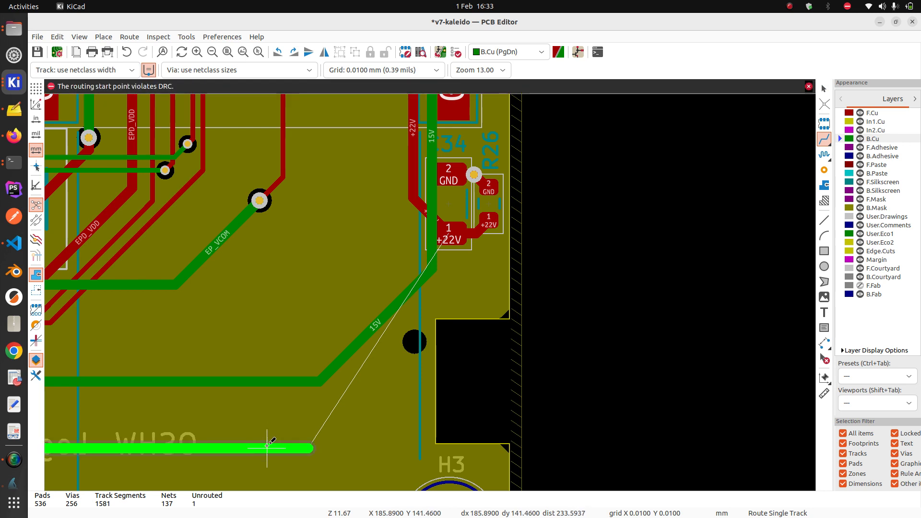
pyautogui.click(266, 447)
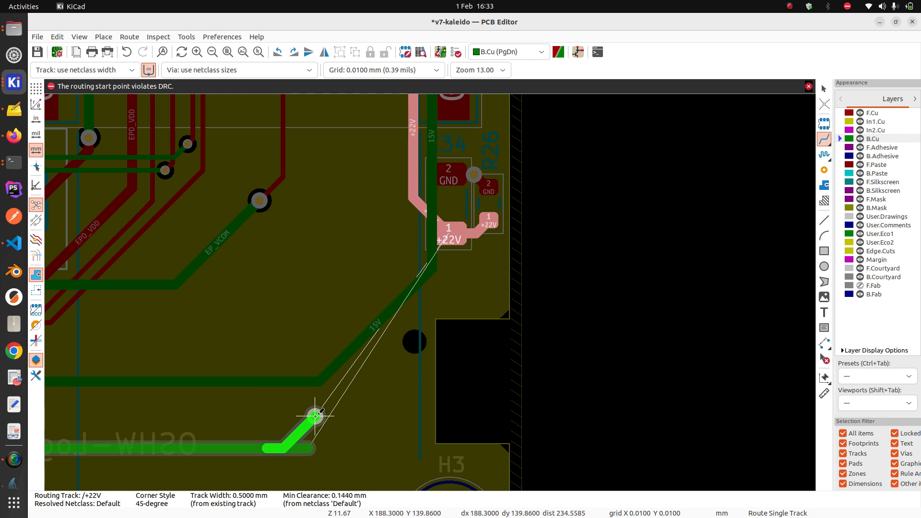
pyautogui.press('pageup')
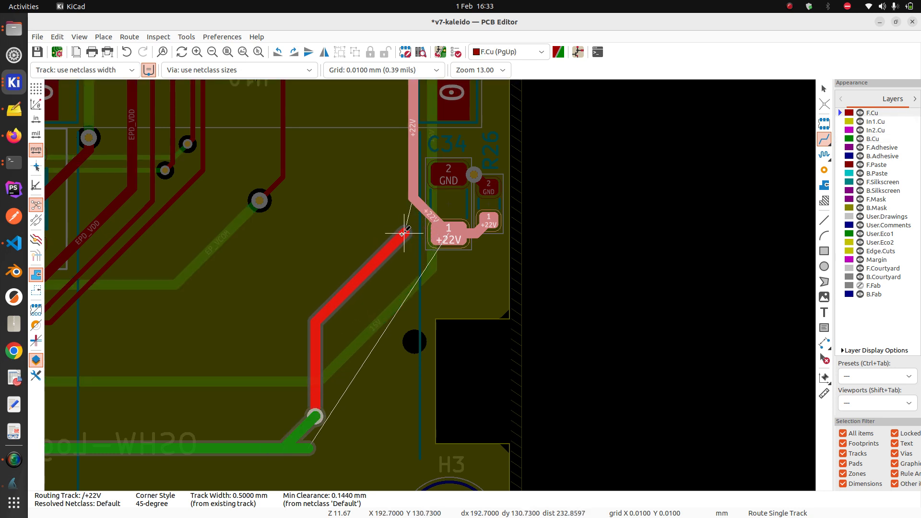
pyautogui.click(428, 233)
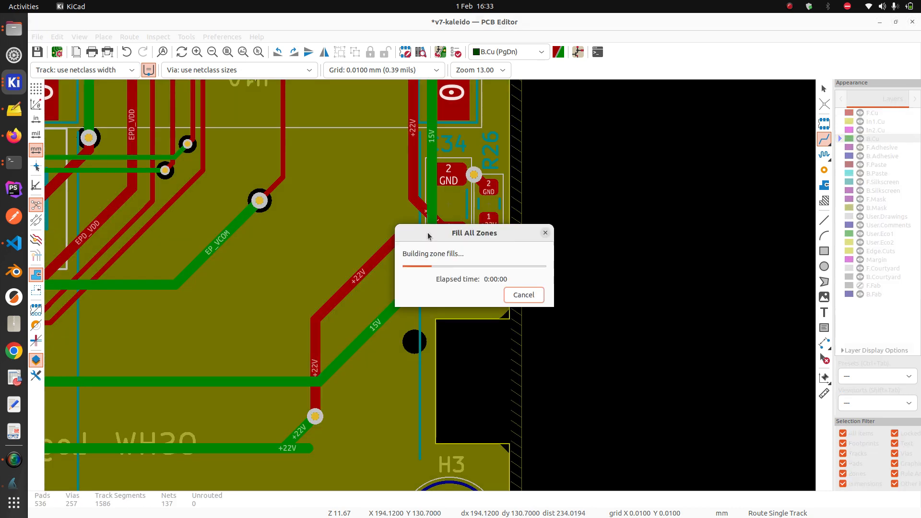
# Delete the leftover +22V stub segment near the bottom of the board
pyautogui.click(825, 89)
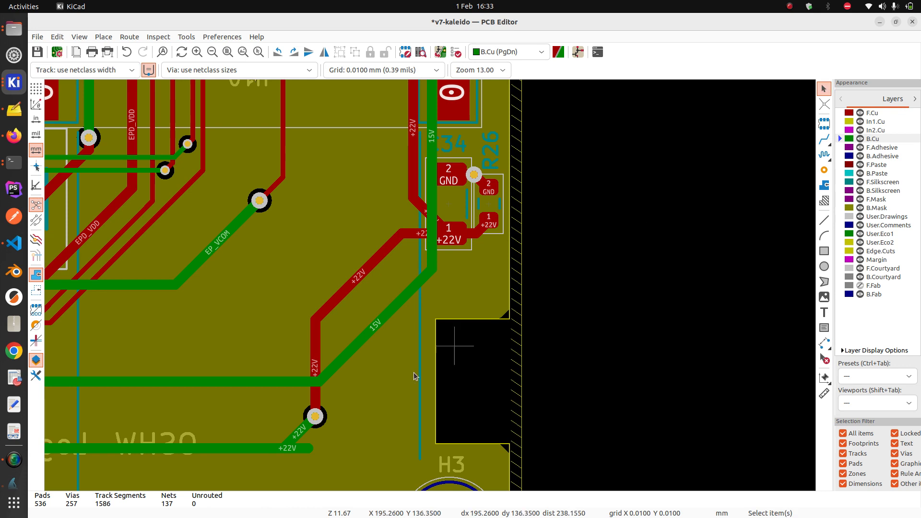
pyautogui.click(305, 448)
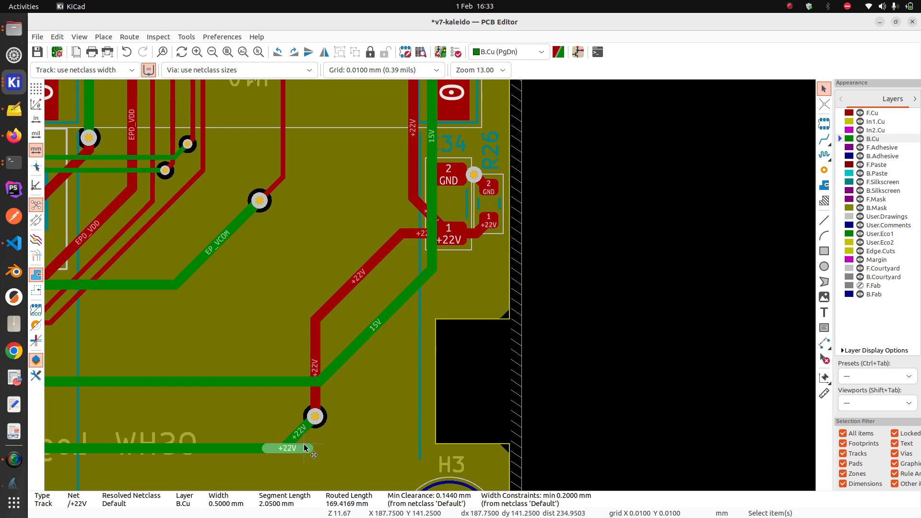
pyautogui.press('Delete')
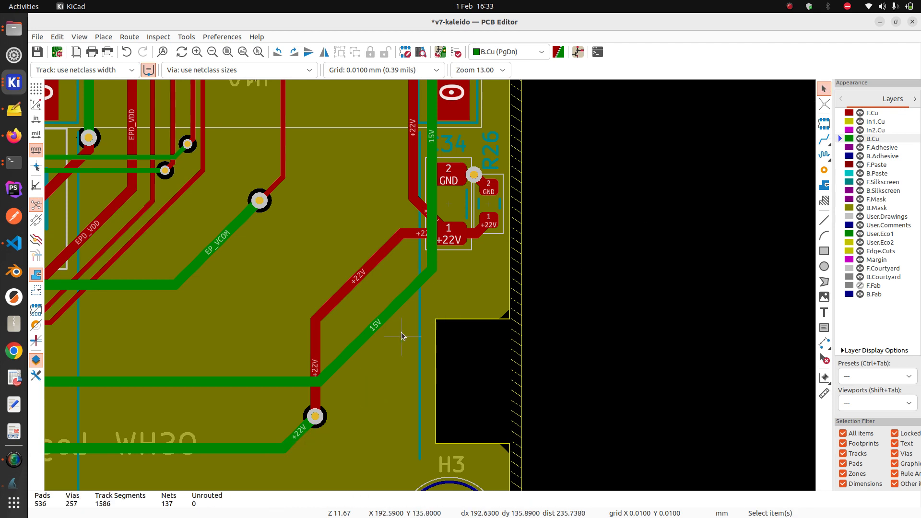
pyautogui.scroll(1, 430, 288)
pyautogui.scroll(1, 430, 287)
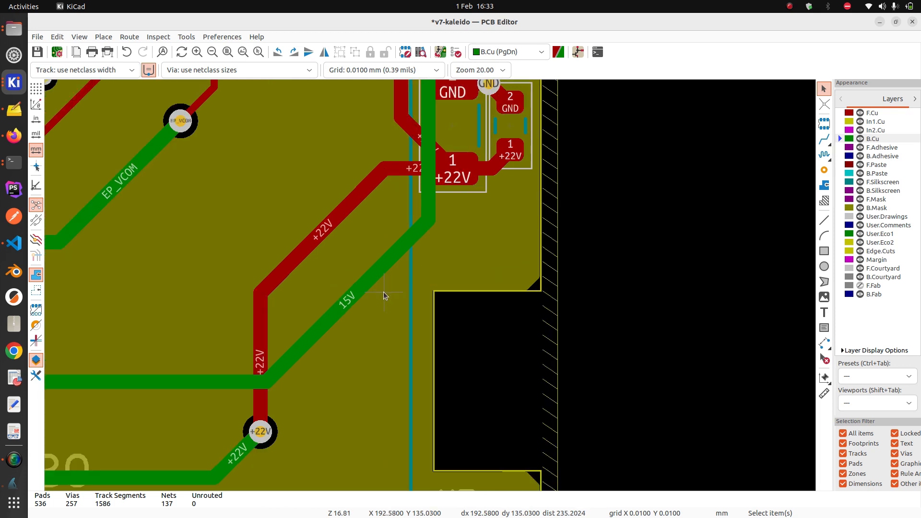
pyautogui.scroll(-2, 429, 285)
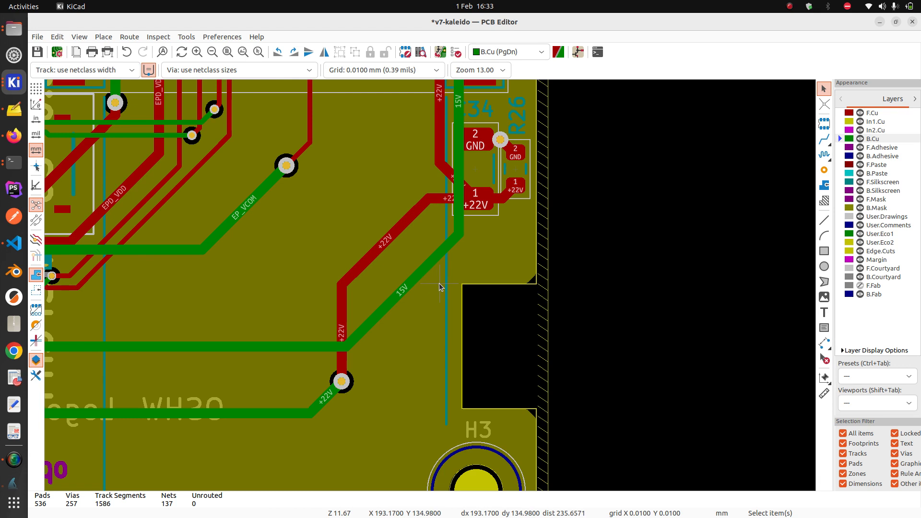
pyautogui.scroll(-2, 426, 286)
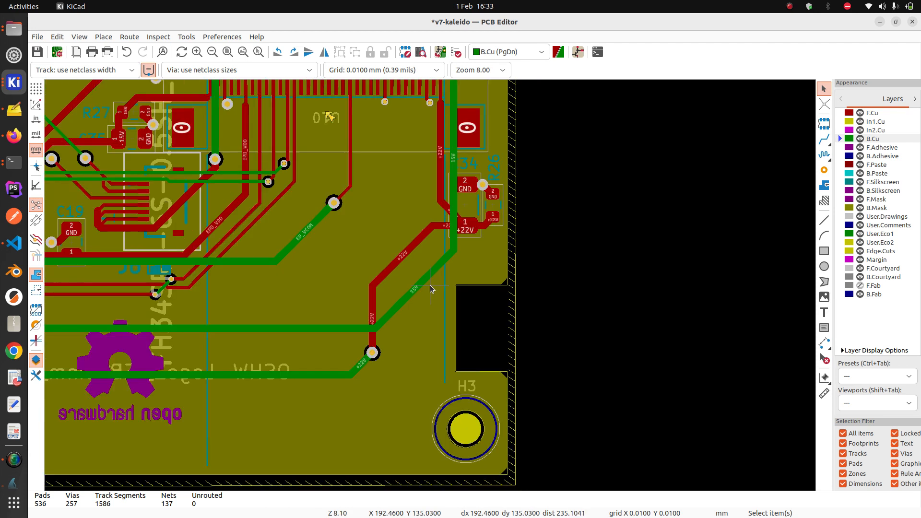
pyautogui.scroll(-2, 430, 285)
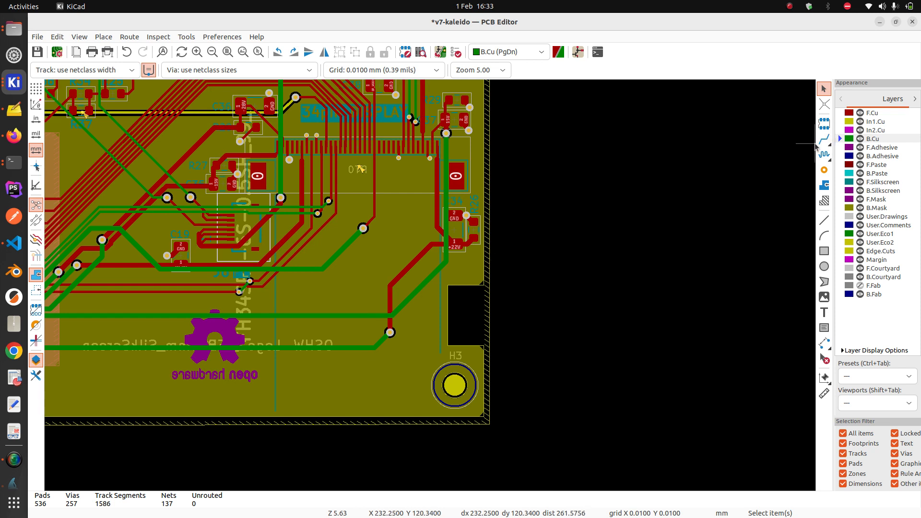
pyautogui.scroll(2, 390, 319)
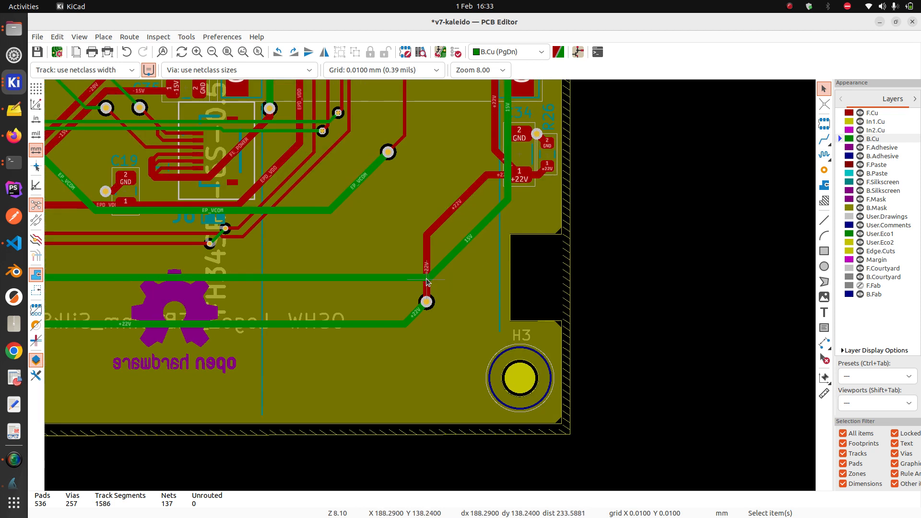
# Reroute the 15V track as one long diagonal up beside C34 and save the board
pyautogui.click(824, 139)
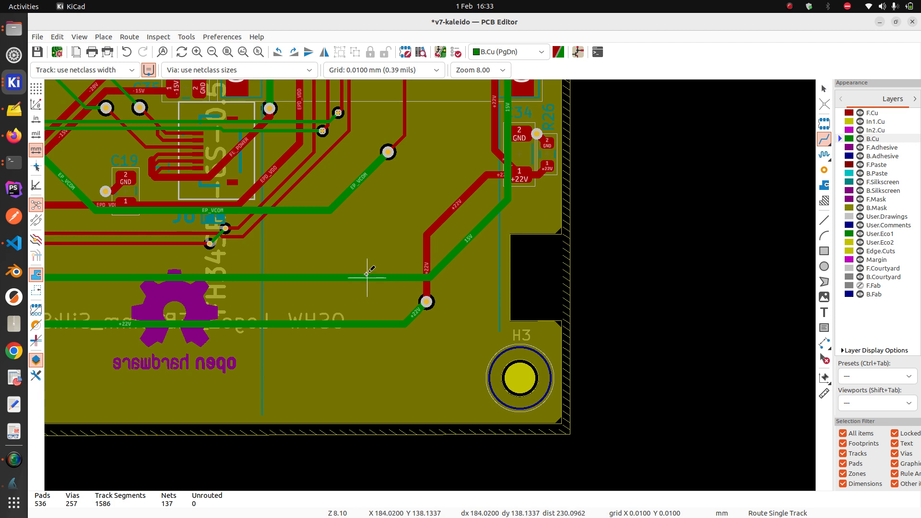
pyautogui.click(319, 277)
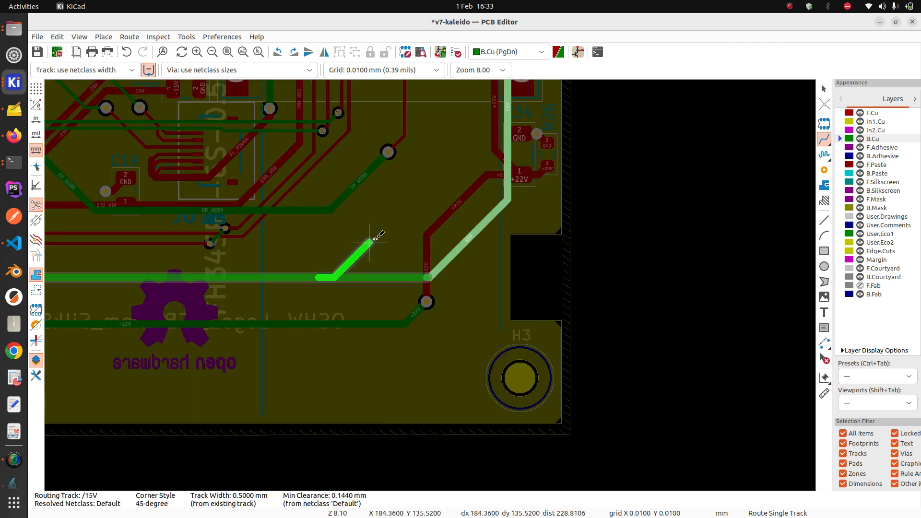
pyautogui.click(506, 110)
pyautogui.scroll(2, 508, 112)
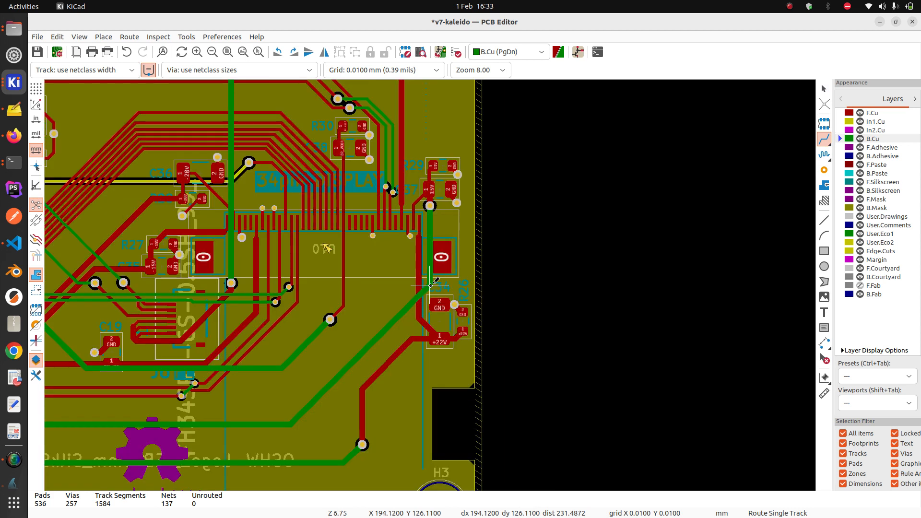
pyautogui.scroll(-1, 430, 286)
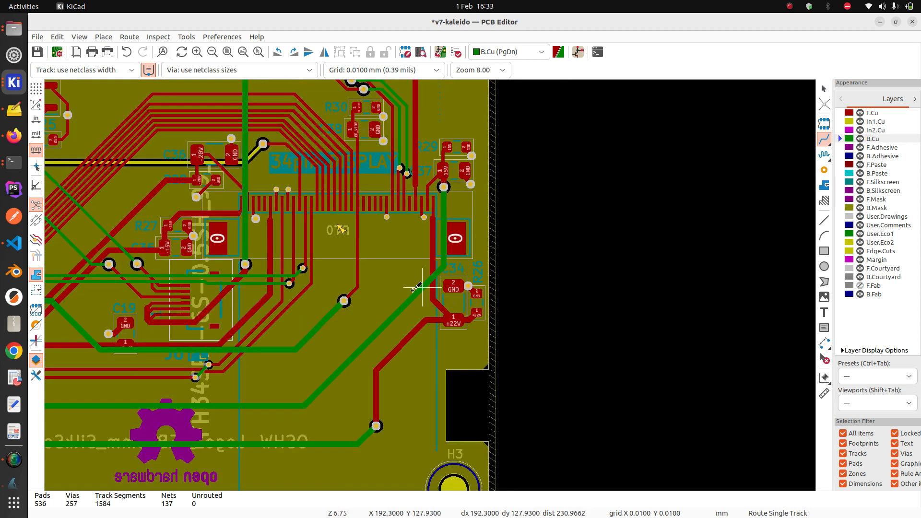
pyautogui.click(37, 53)
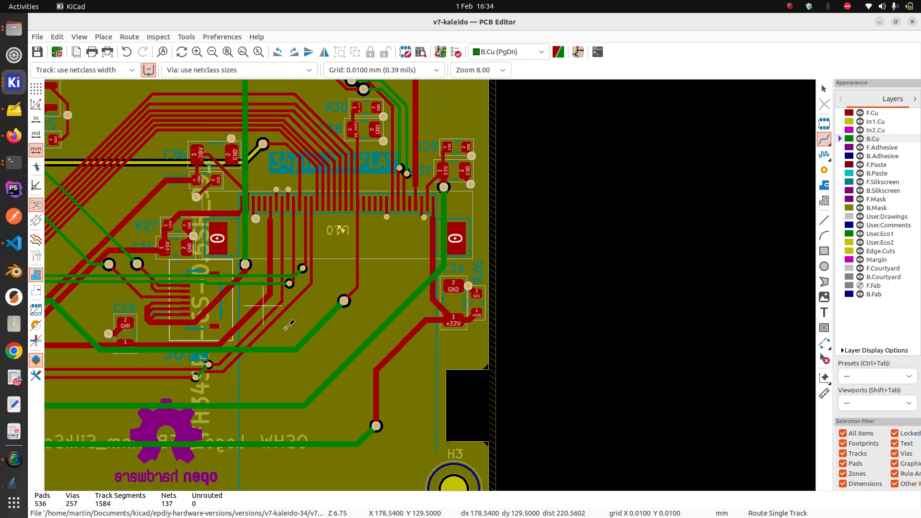
pyautogui.scroll(4, 383, 365)
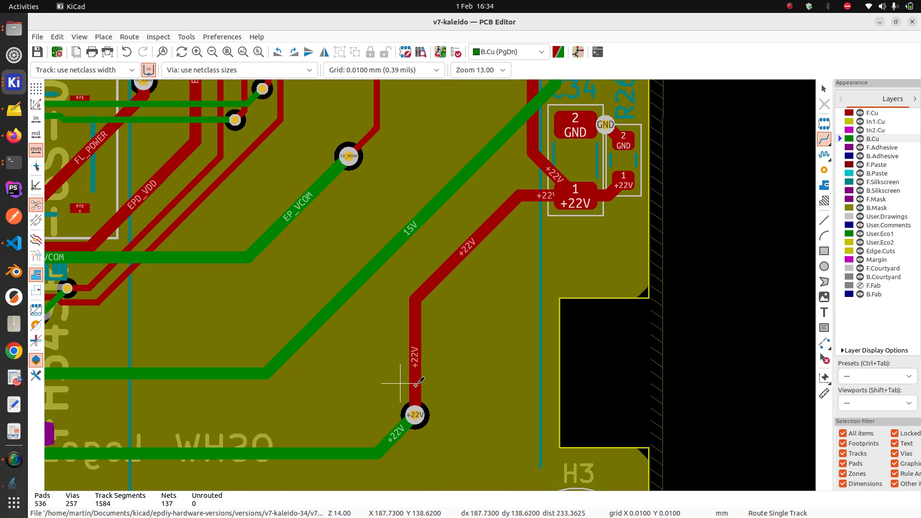
# Delete the vertical +22V front-copper track and the green +22V segment with its via
pyautogui.click(824, 89)
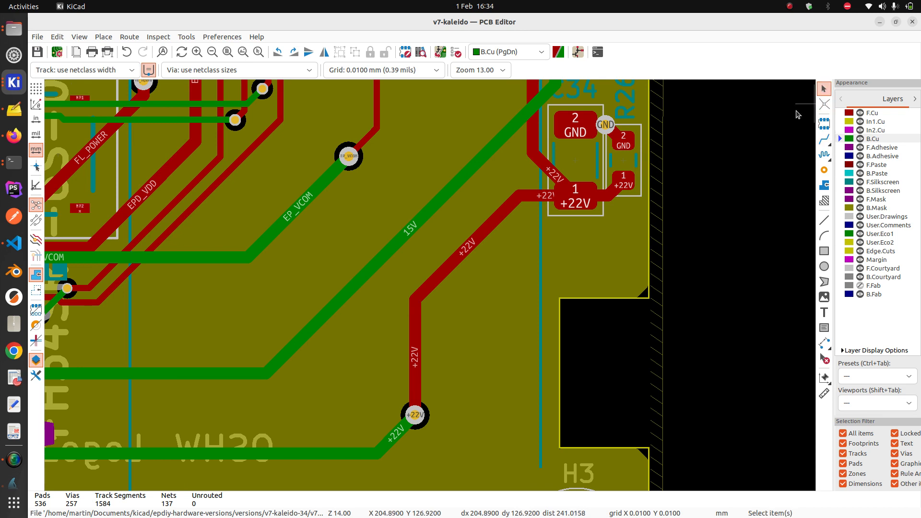
pyautogui.click(417, 366)
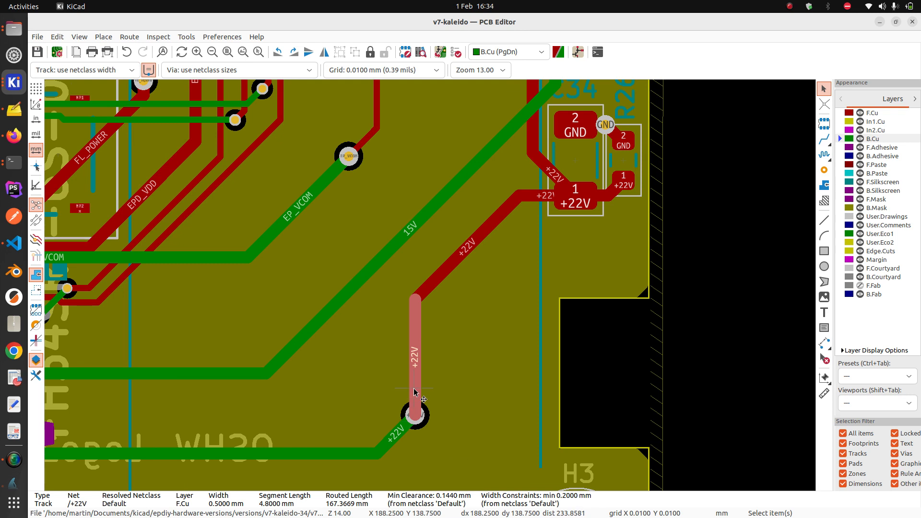
pyautogui.press('Delete')
pyautogui.click(407, 428)
pyautogui.press('Delete')
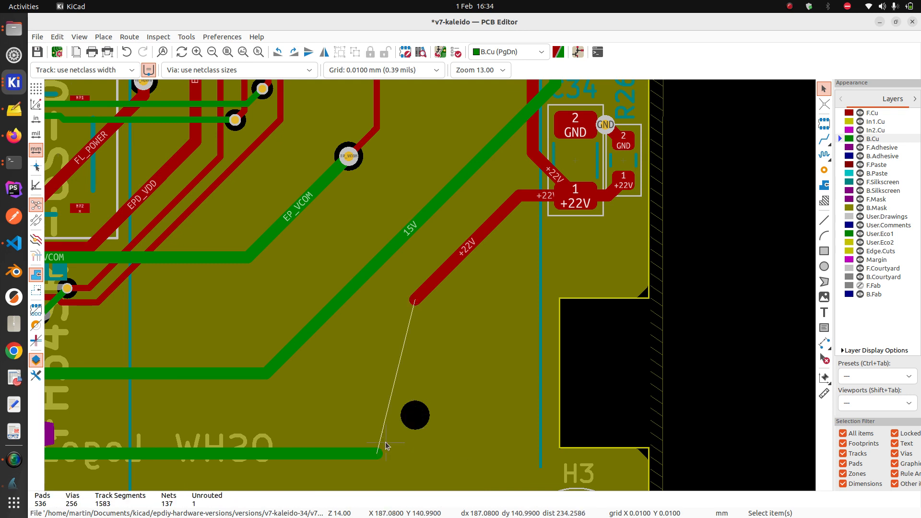
# Route a new +22V back-copper diagonal from the bottom track ending in a via
pyautogui.click(824, 139)
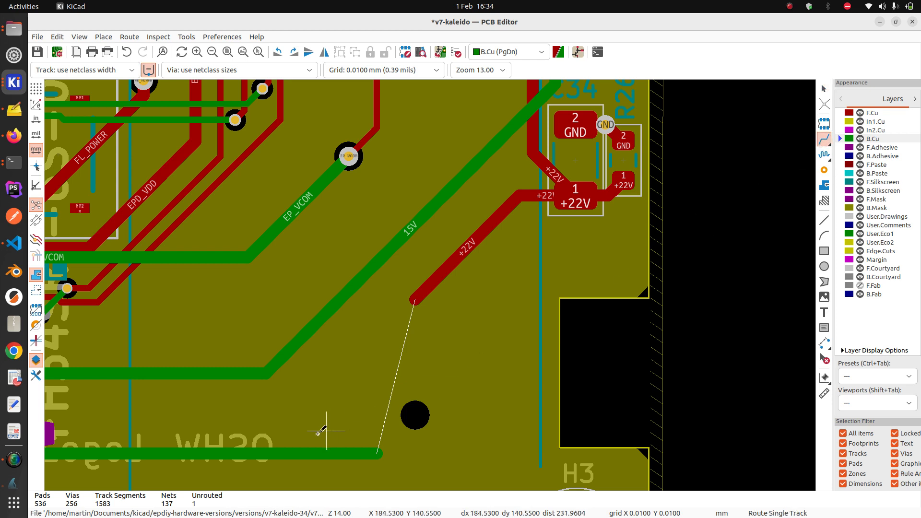
pyautogui.click(259, 451)
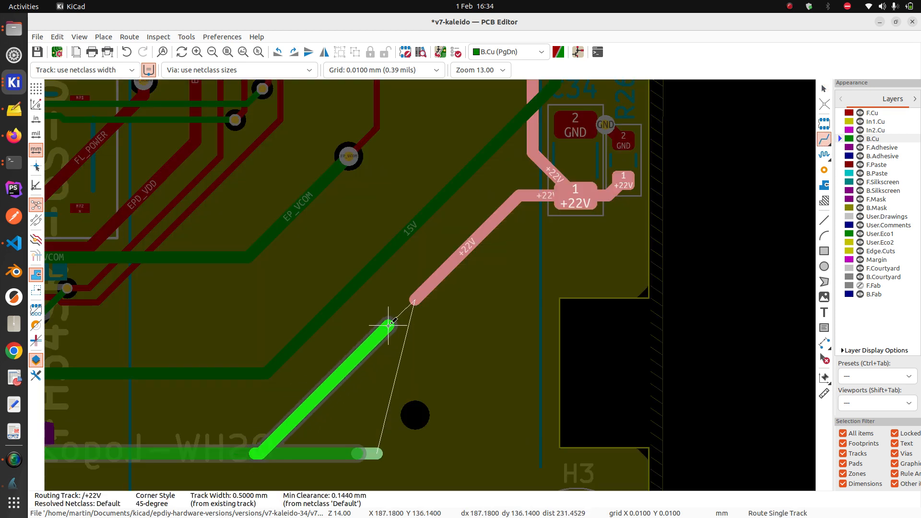
pyautogui.click(415, 300)
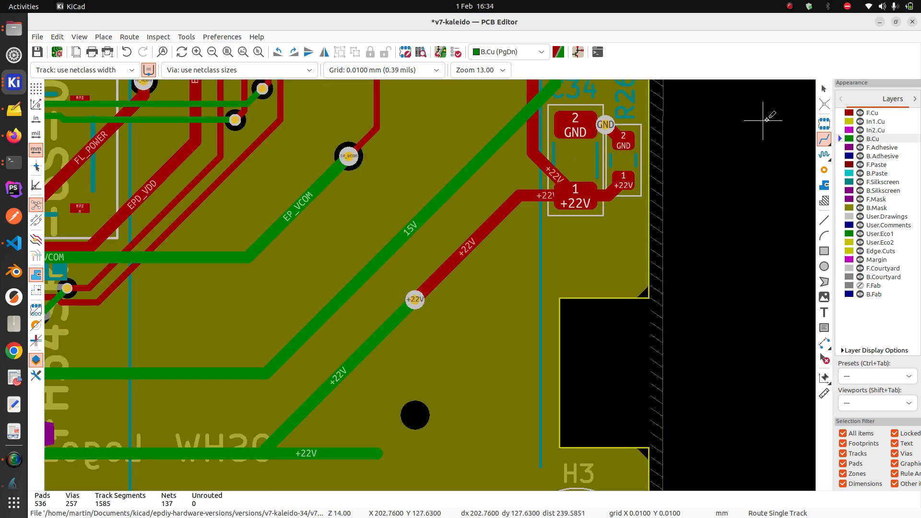
pyautogui.click(823, 89)
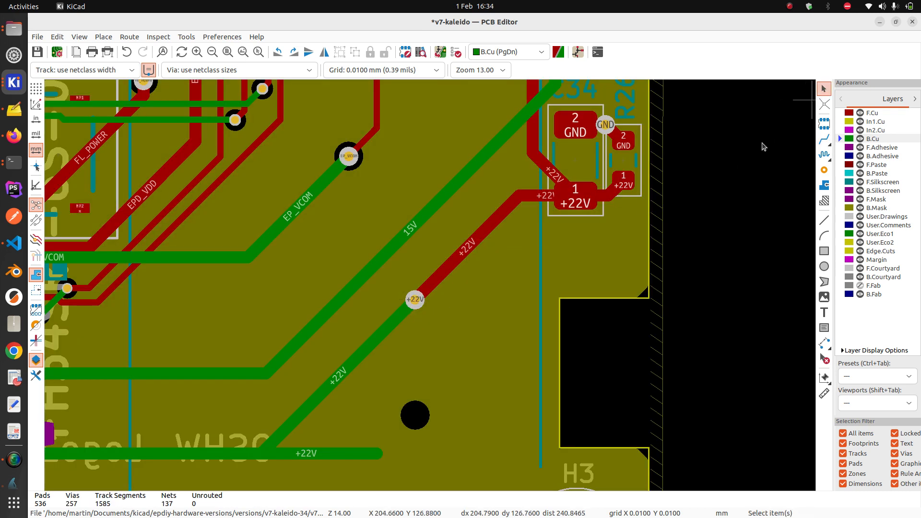
# Delete the leftover +22V stub and horizontal segment, then save the board
pyautogui.click(368, 453)
pyautogui.press('Delete')
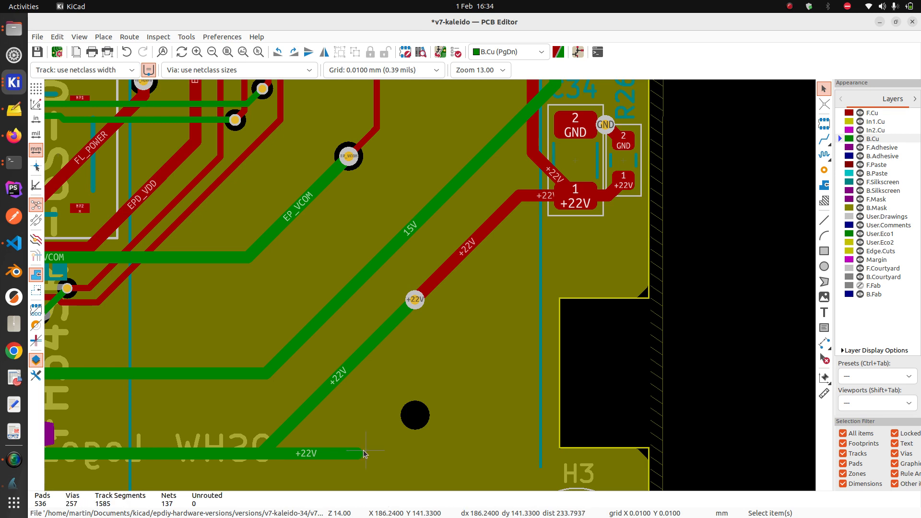
pyautogui.click(323, 453)
pyautogui.press('Delete')
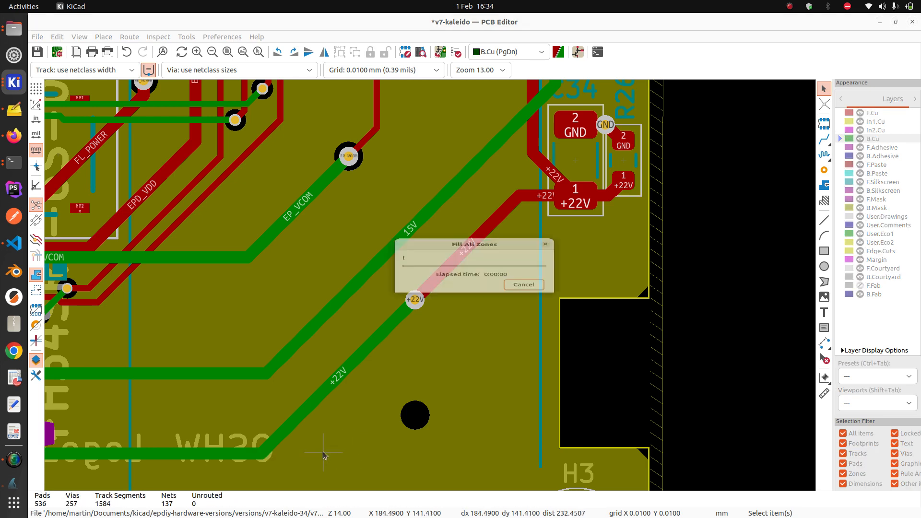
pyautogui.scroll(-1, 430, 287)
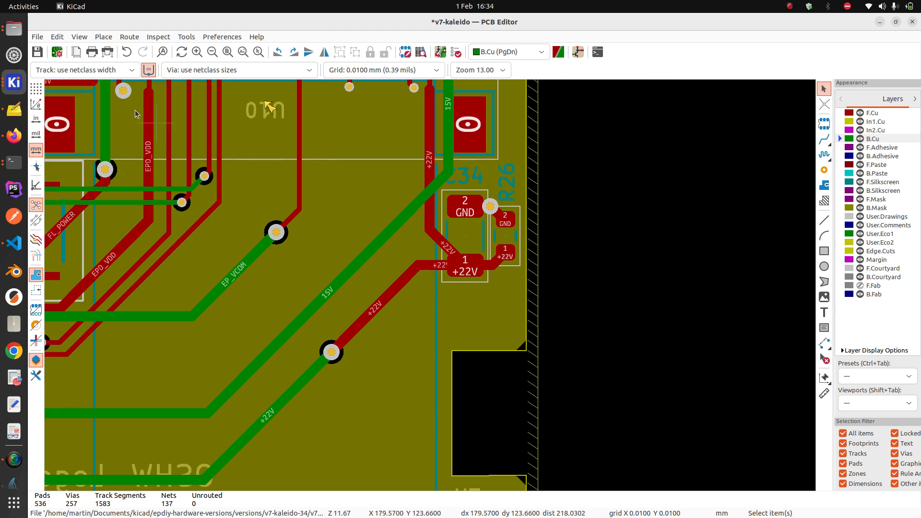
pyautogui.click(37, 51)
pyautogui.scroll(-1, 323, 198)
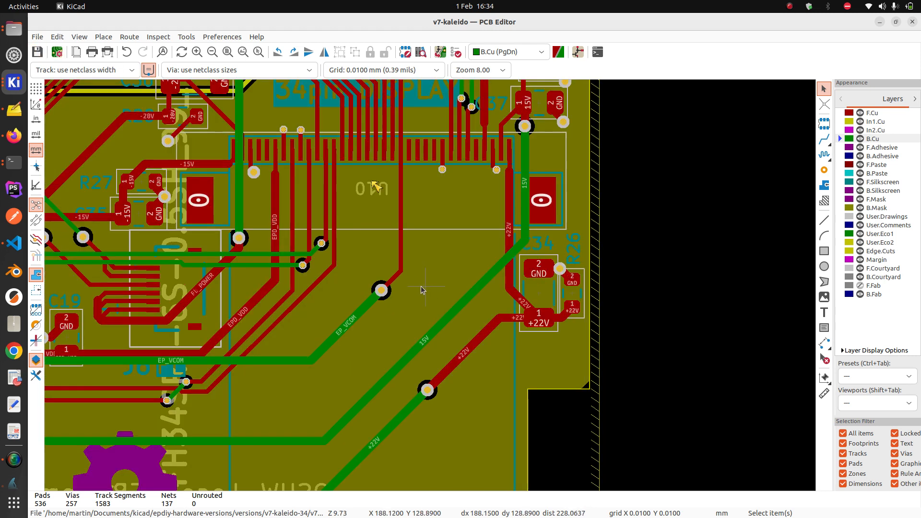
# Open the fab1/fabrication/1.0 folder to view its 15 existing Gerber and drill files
pyautogui.click(14, 28)
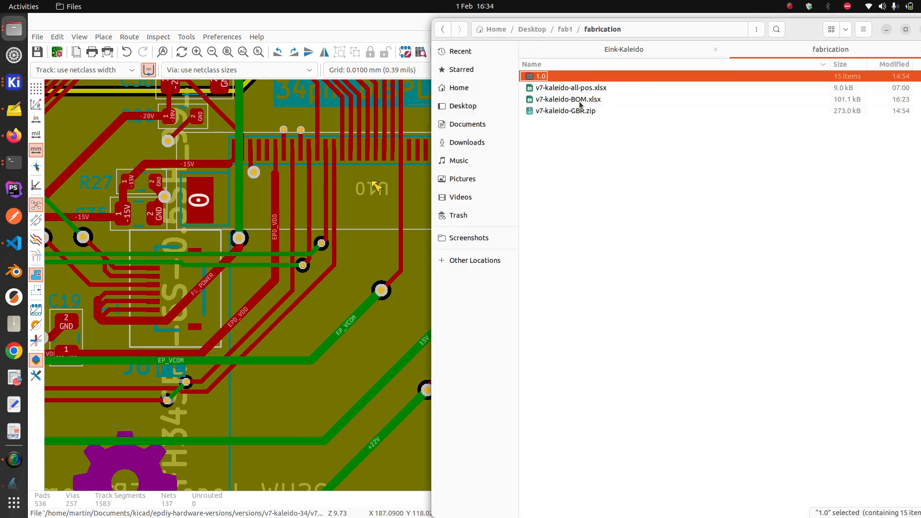
pyautogui.doubleClick(568, 77)
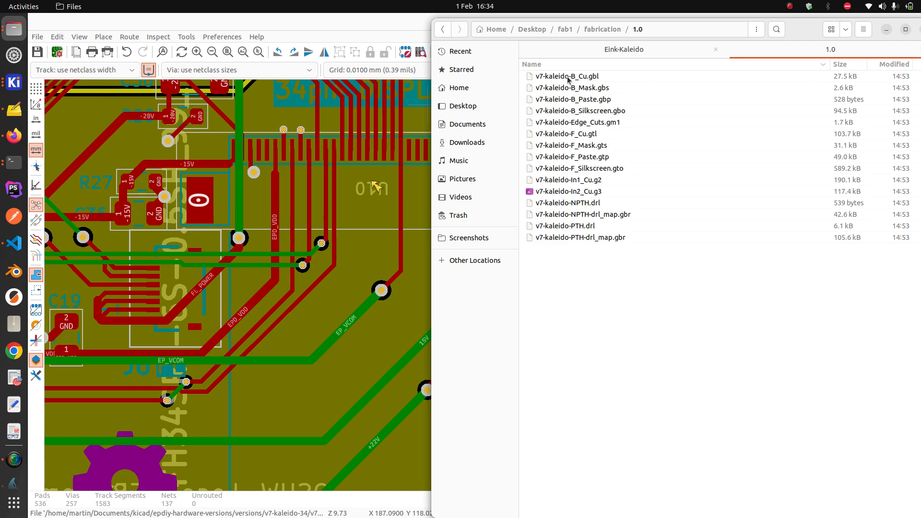
pyautogui.click(39, 37)
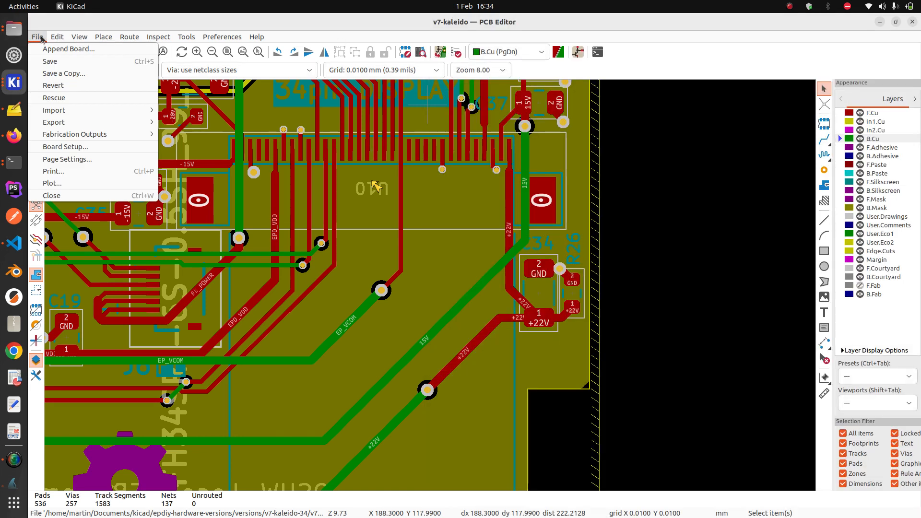
# Plot the v7-kaleido Gerber files into the fabrication/1.0 folder
pyautogui.moveTo(100, 123)
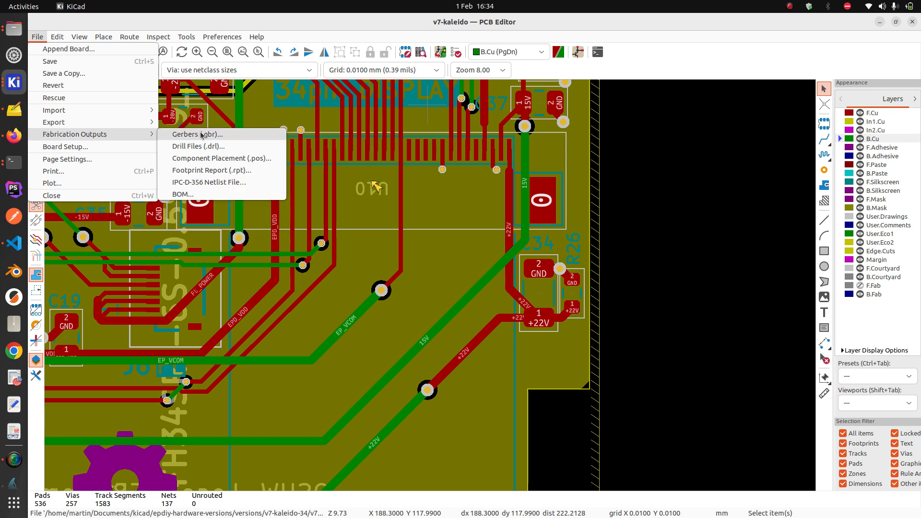
pyautogui.click(202, 136)
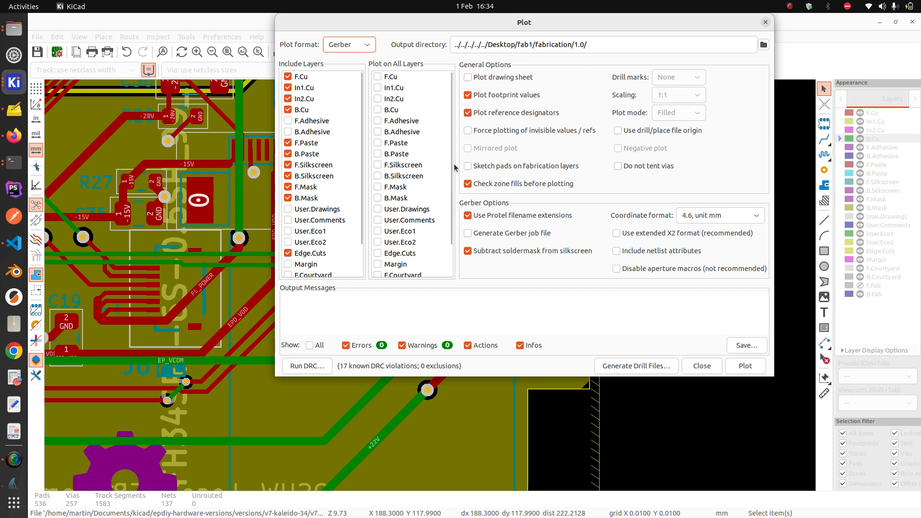
pyautogui.click(752, 367)
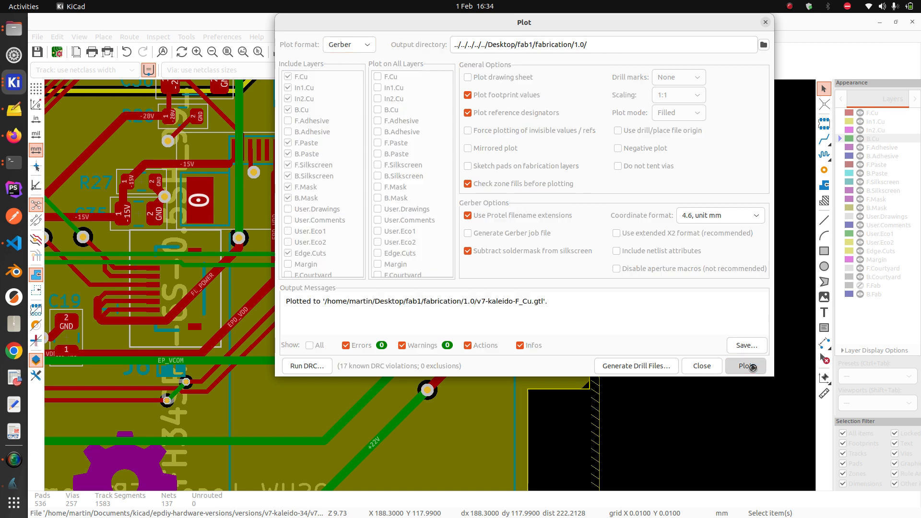
# Generate the drill map and PTH/NPTH drill files, then close both dialogs
pyautogui.click(665, 369)
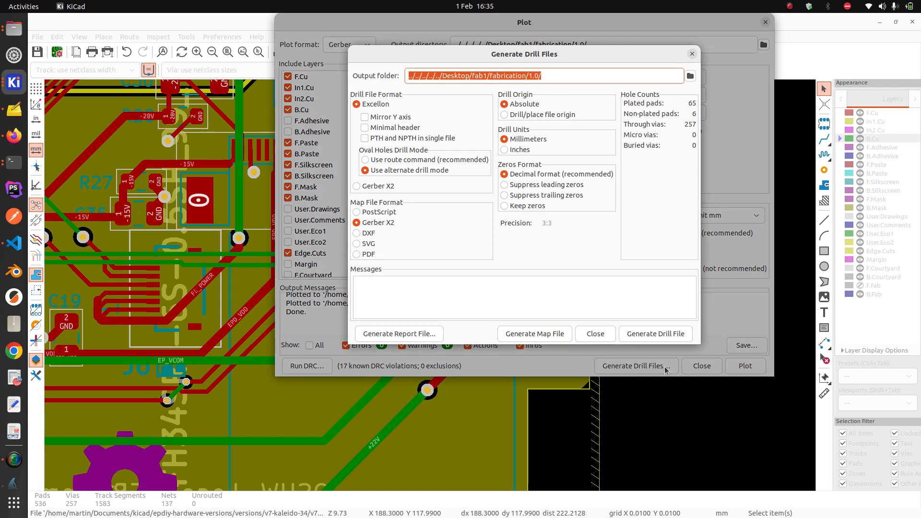
pyautogui.click(552, 334)
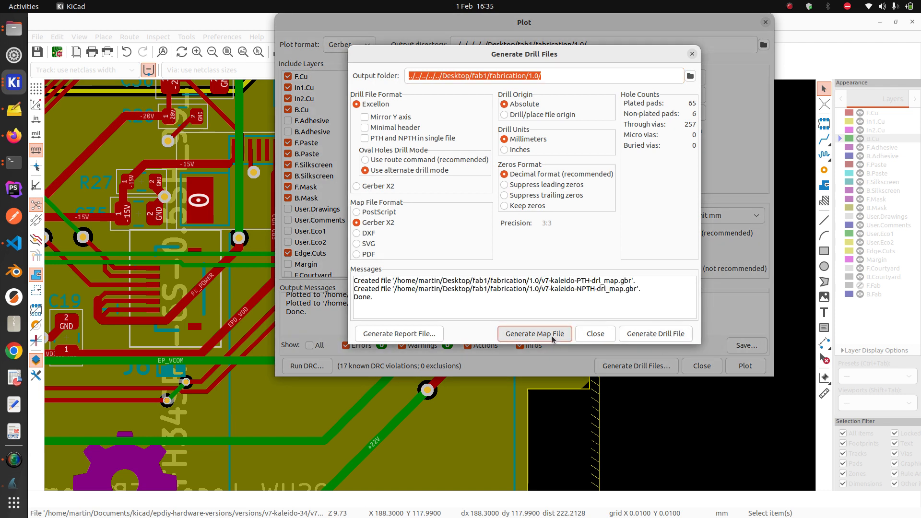
pyautogui.click(657, 336)
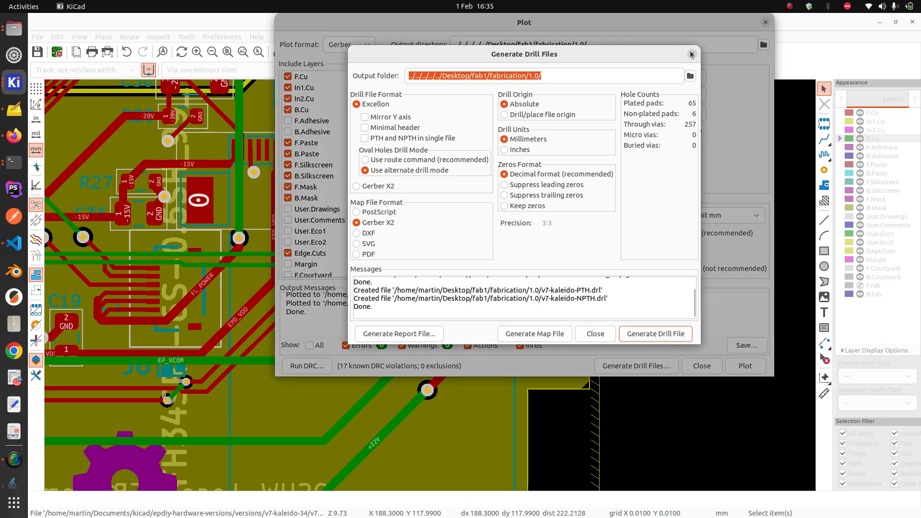
pyautogui.click(692, 54)
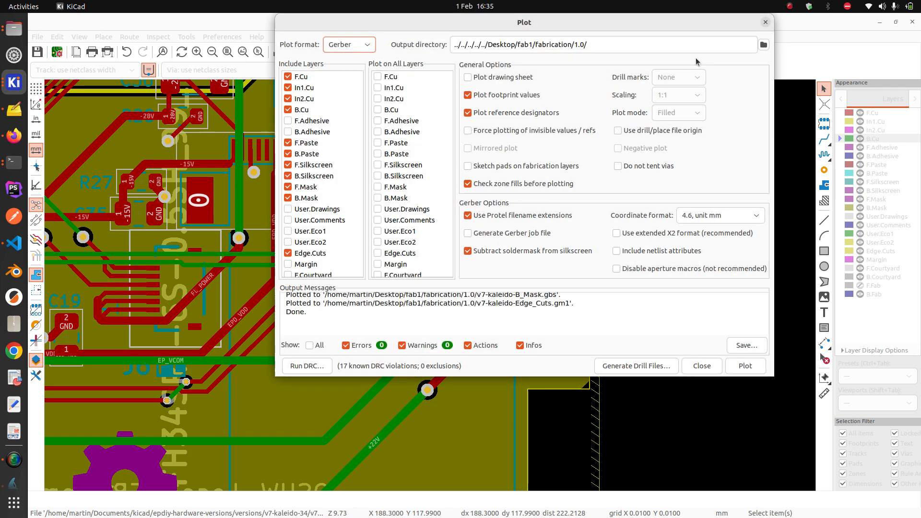
pyautogui.click(701, 366)
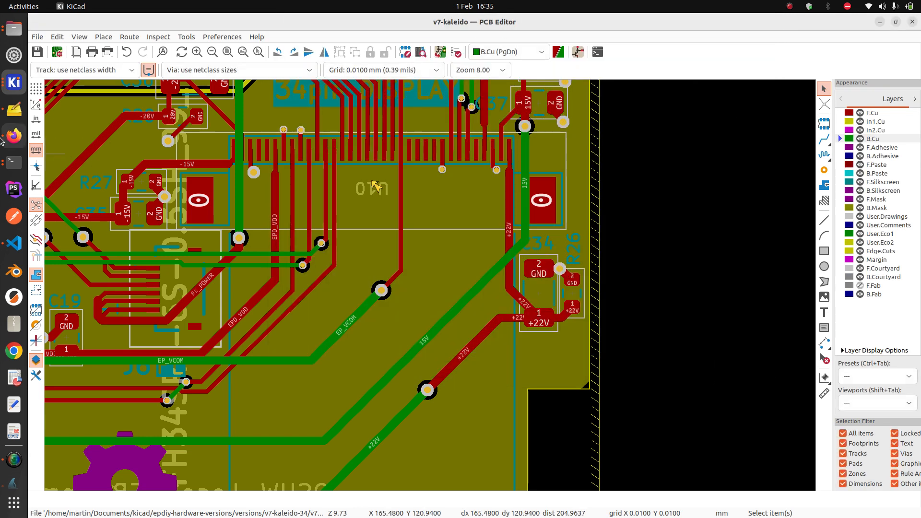
# Compress all 15 files in the 1.0 folder into v7-kaleido-GBR.zip
pyautogui.click(14, 32)
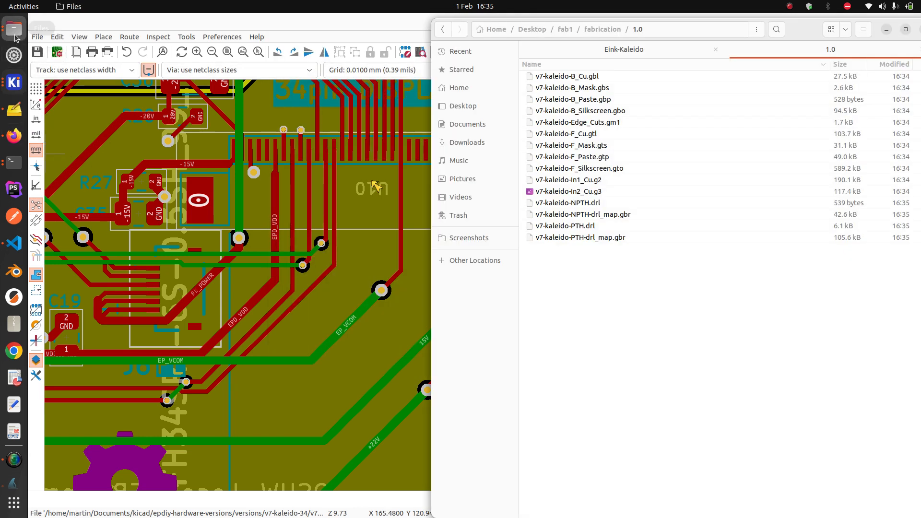
pyautogui.click(566, 237)
pyautogui.keyDown('shift'); pyautogui.click(574, 81); pyautogui.keyUp('shift')
pyautogui.rightClick(574, 81)
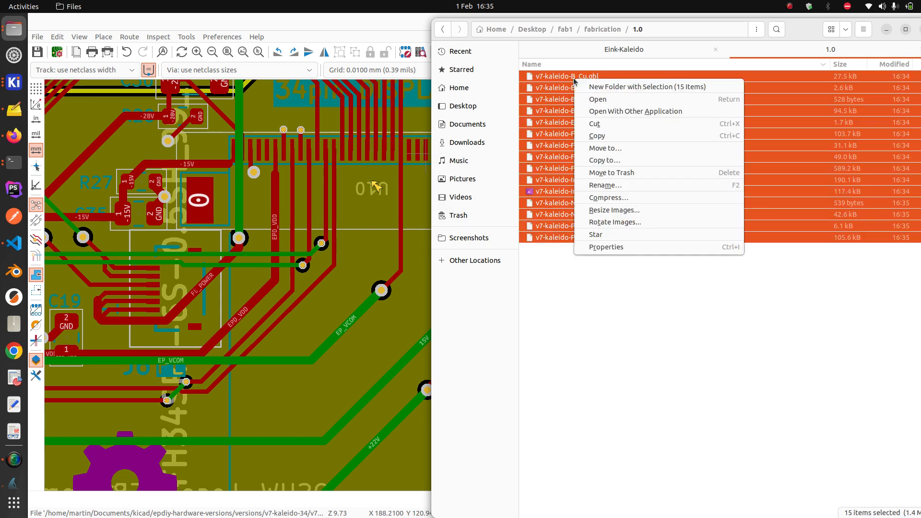
pyautogui.click(618, 199)
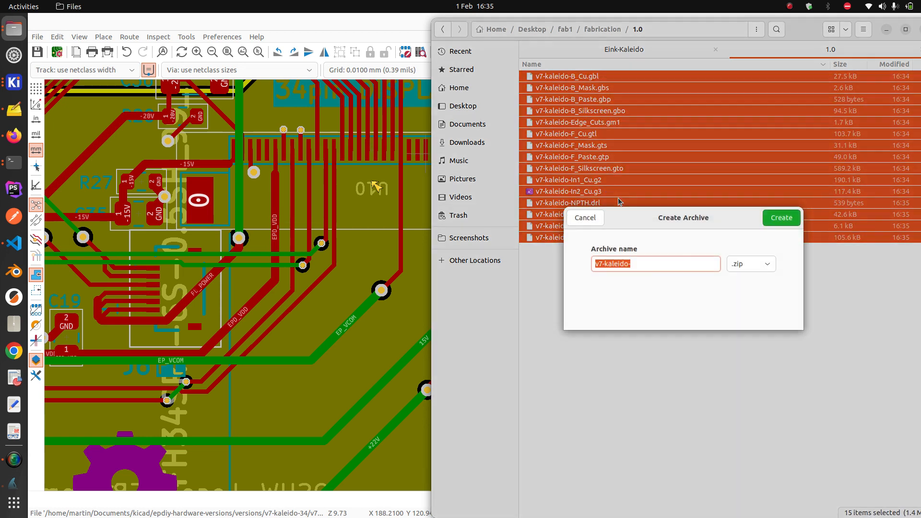
pyautogui.click(673, 263)
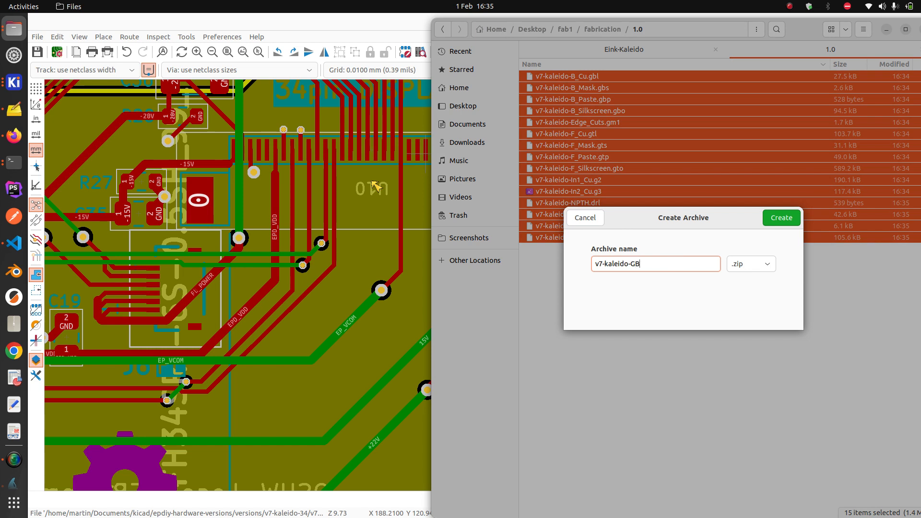
pyautogui.write('GBR')
pyautogui.click(787, 223)
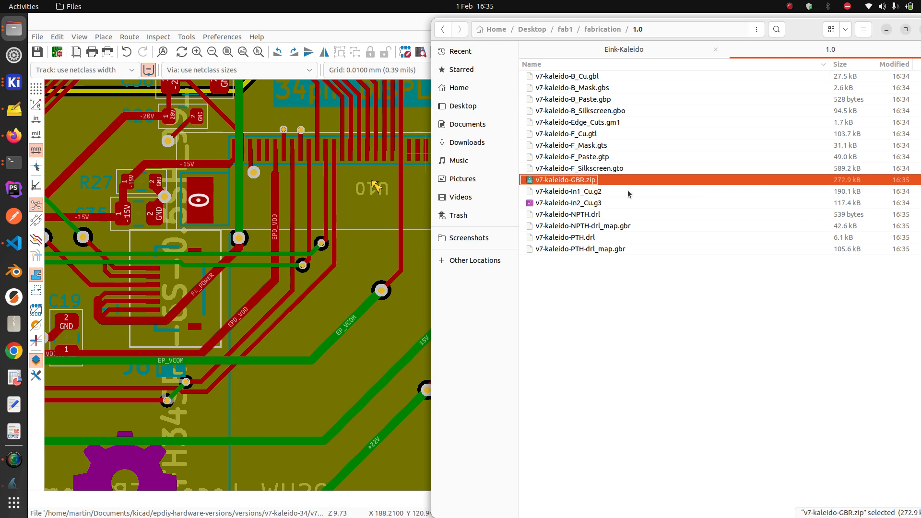
# Paste the new v7-kaleido-GBR.zip into the fabrication folder, replacing the older archive
pyautogui.click(626, 51)
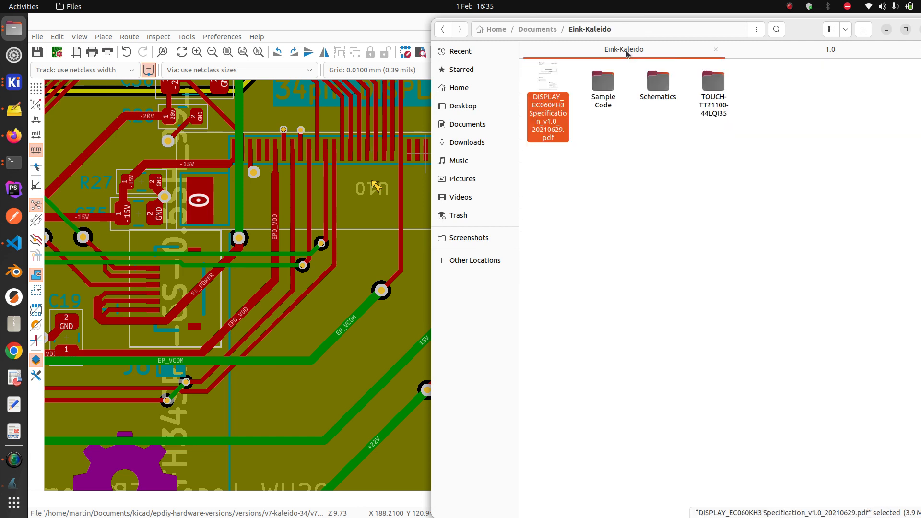
pyautogui.click(766, 52)
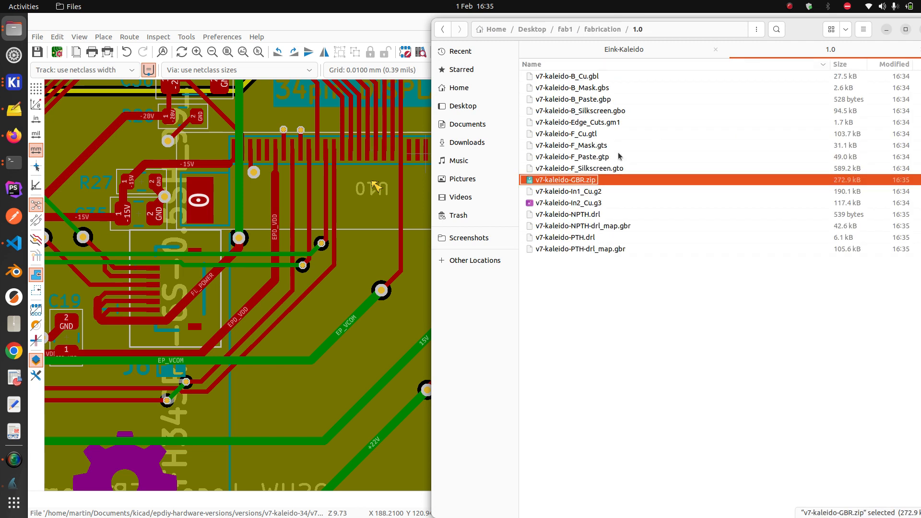
pyautogui.click(613, 30)
pyautogui.click(685, 305)
pyautogui.hotkey('ctrl', 'v')
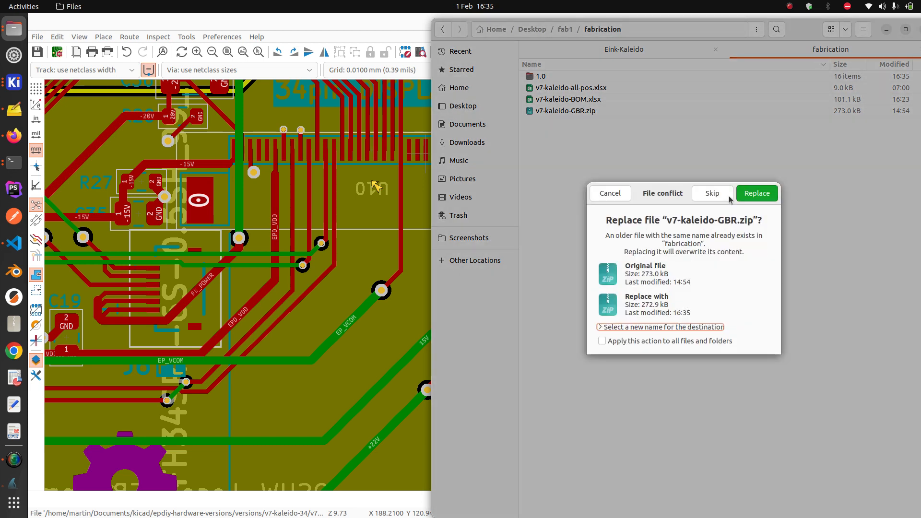
pyautogui.click(771, 194)
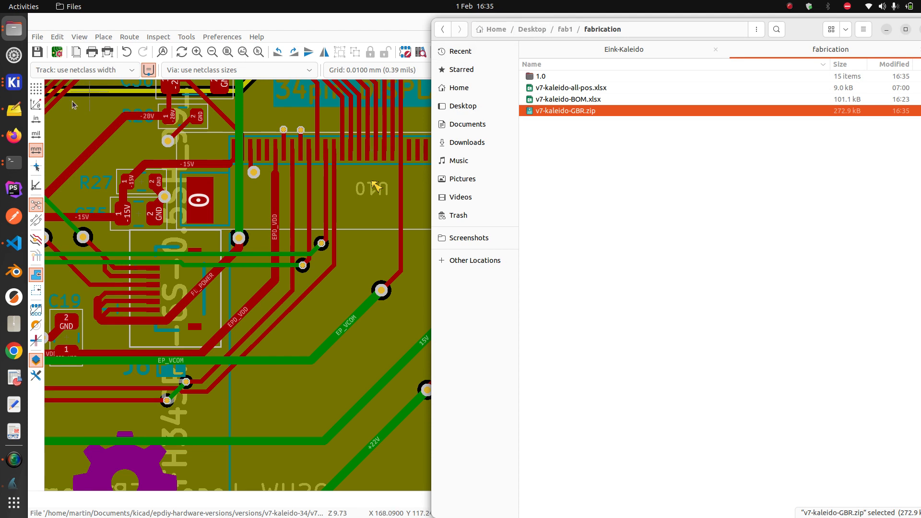
# Start a new JLCPCB quote and upload v7-kaleido-GBR.zip from Desktop > fab1 > fabrication
pyautogui.click(9, 140)
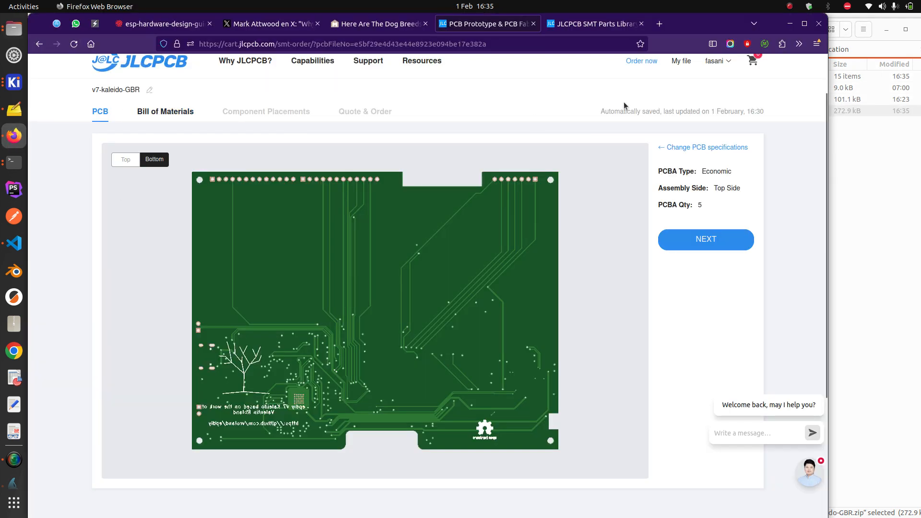
pyautogui.click(649, 63)
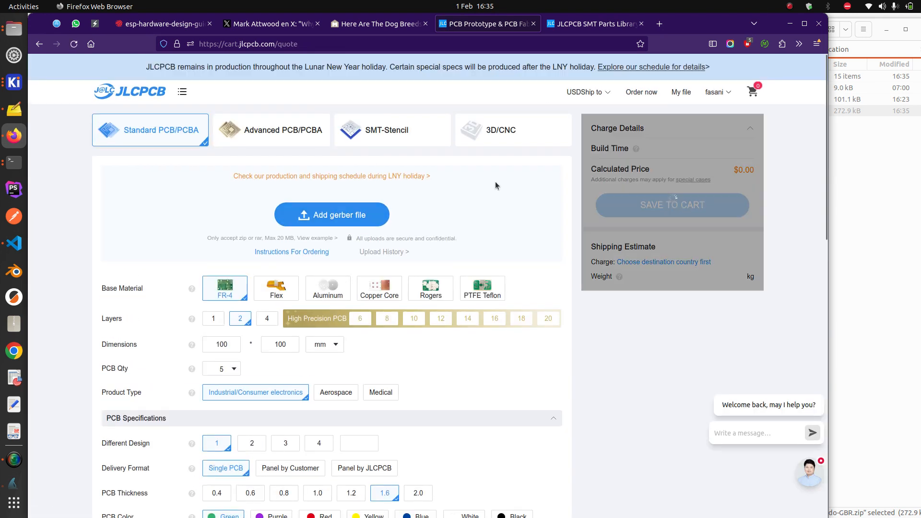
pyautogui.click(351, 212)
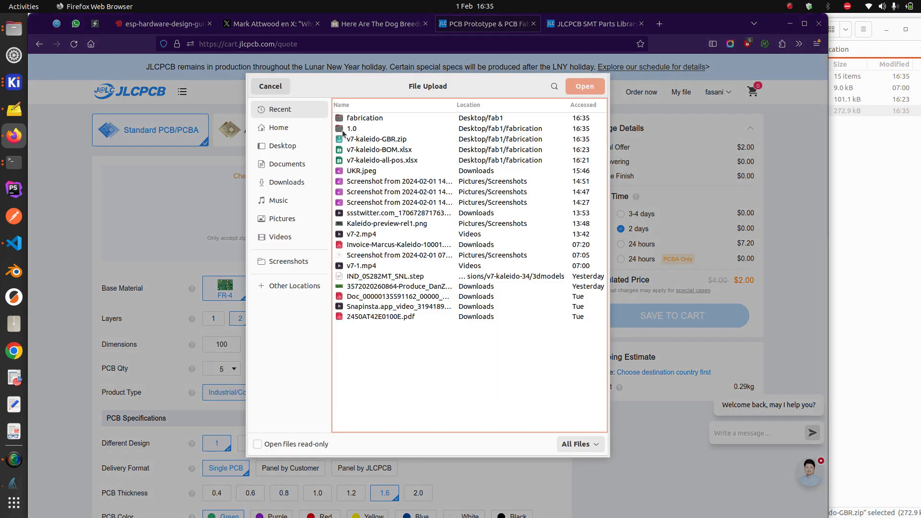
pyautogui.click(288, 145)
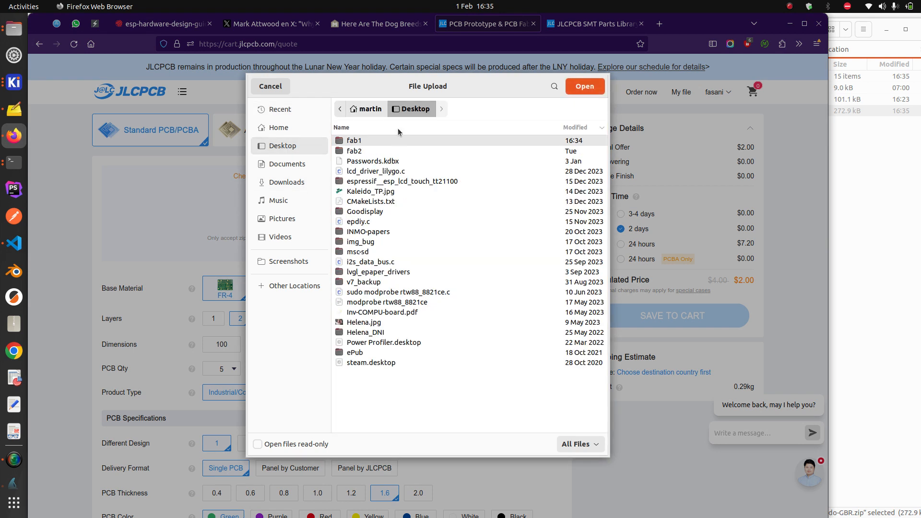
pyautogui.doubleClick(366, 140)
pyautogui.doubleClick(366, 140)
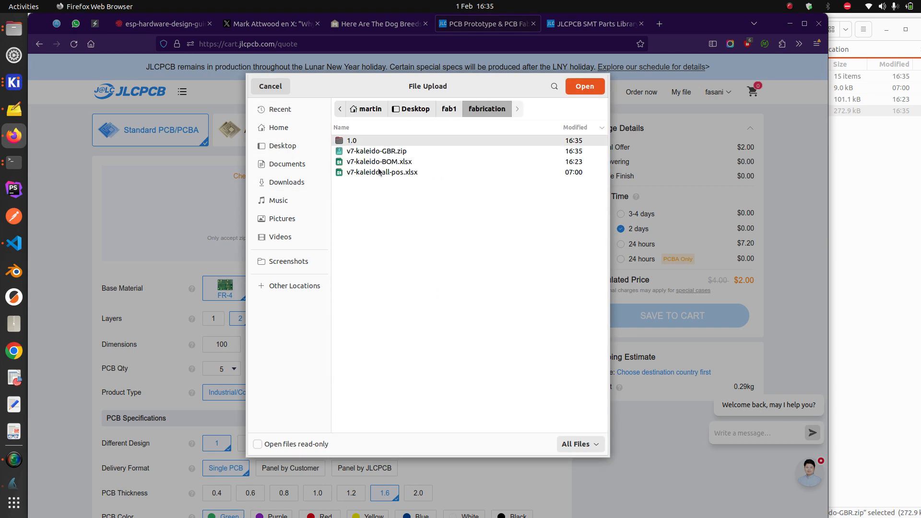
pyautogui.doubleClick(379, 151)
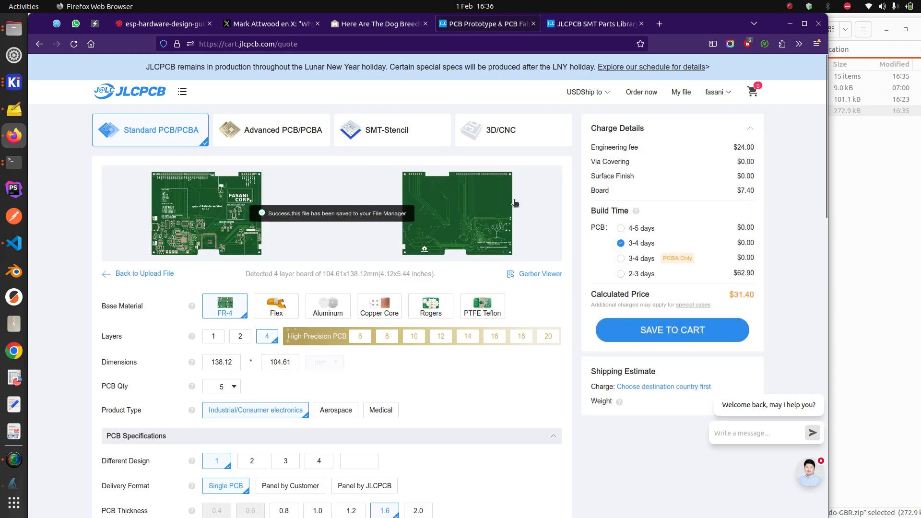
# Add PCB assembly to the order with Confirm Parts Placement set to Yes
pyautogui.scroll(-15, 474, 232)
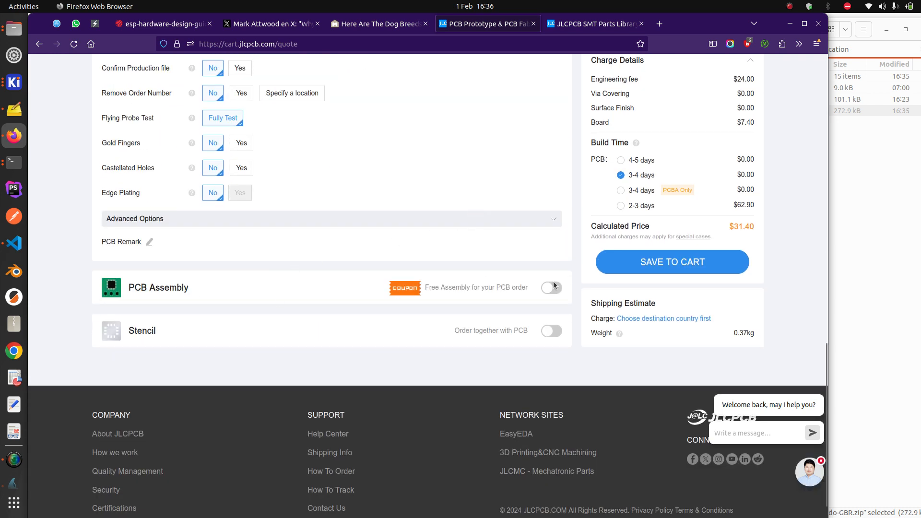
pyautogui.click(552, 288)
pyautogui.scroll(-2, 278, 351)
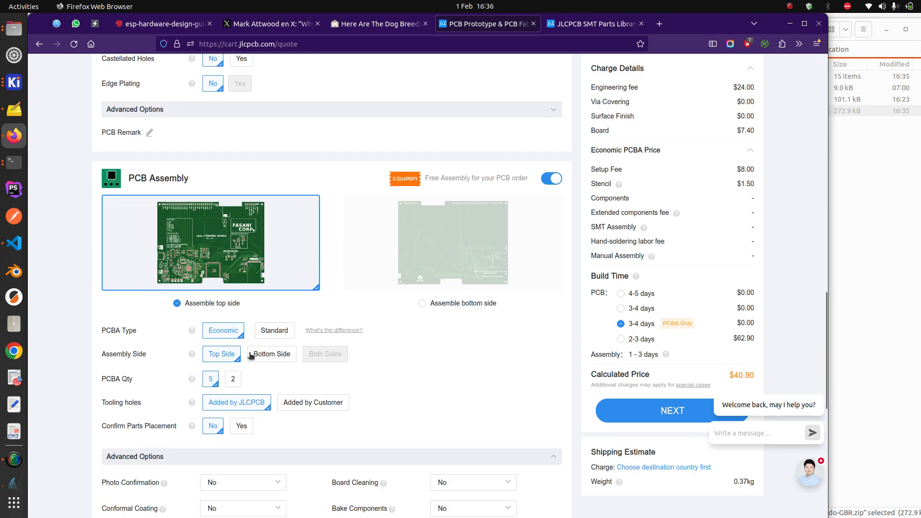
pyautogui.scroll(-1, 232, 393)
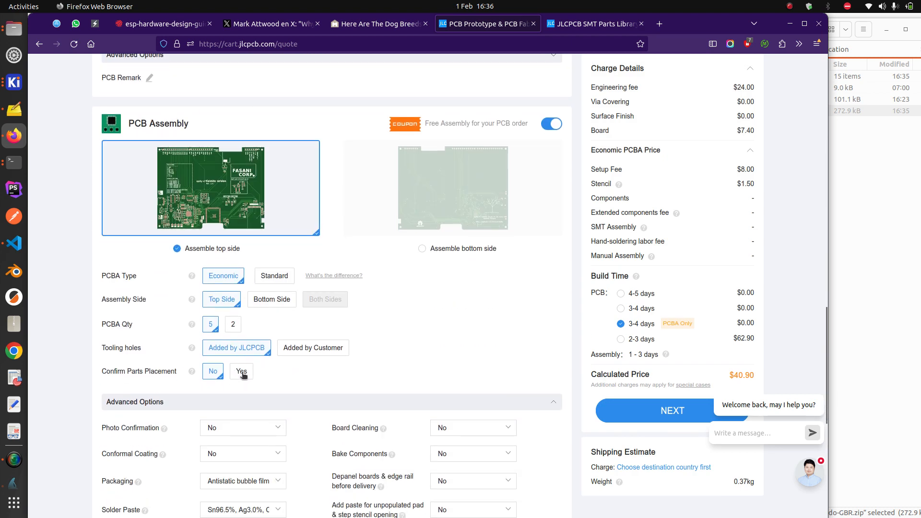
pyautogui.click(242, 373)
# Confirm the assembly options, preview the board's bottom side, and return to KiCad
pyautogui.scroll(-2, 419, 345)
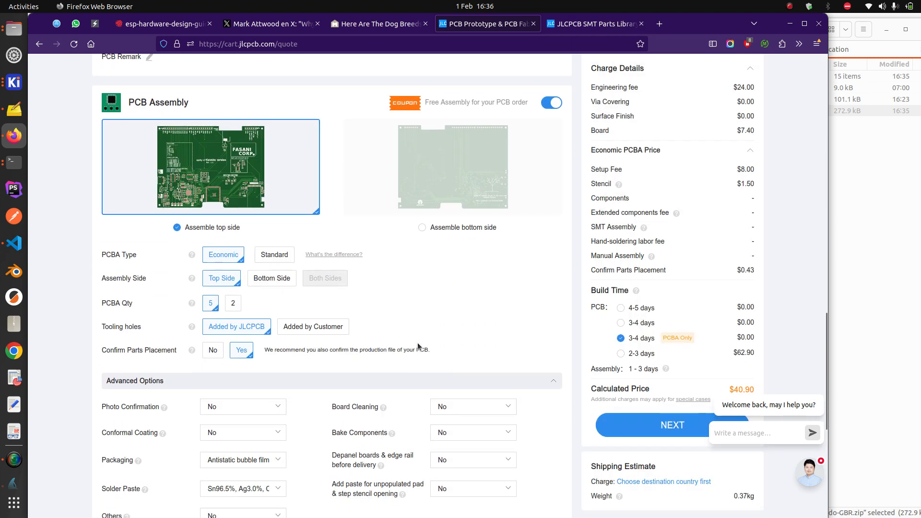
pyautogui.scroll(-3, 418, 345)
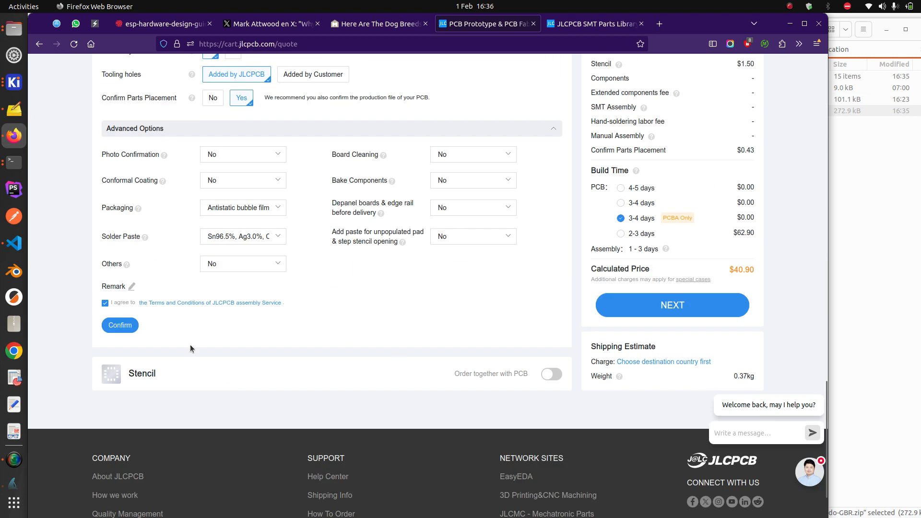
pyautogui.click(121, 329)
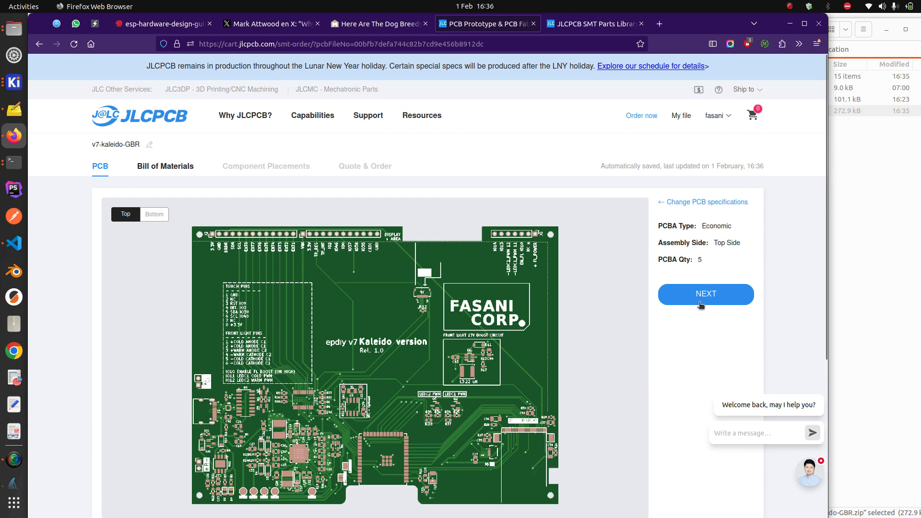
pyautogui.click(154, 216)
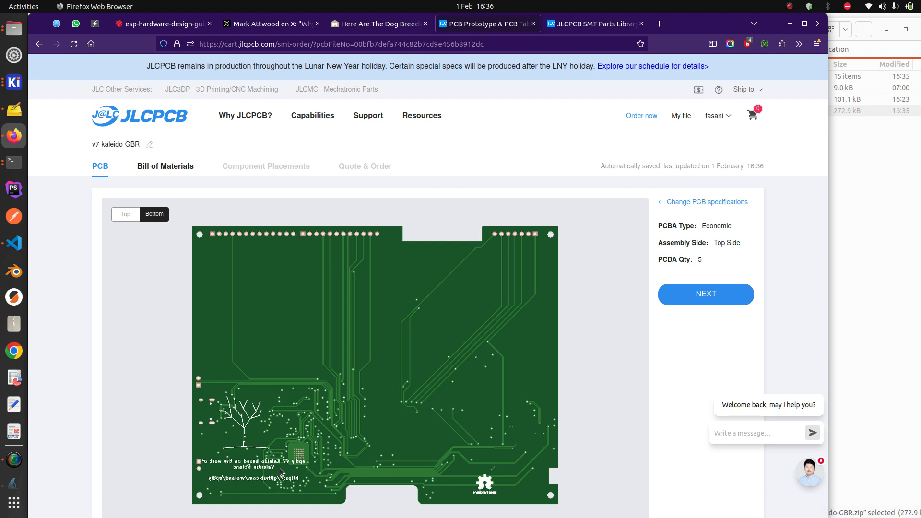
pyautogui.click(14, 82)
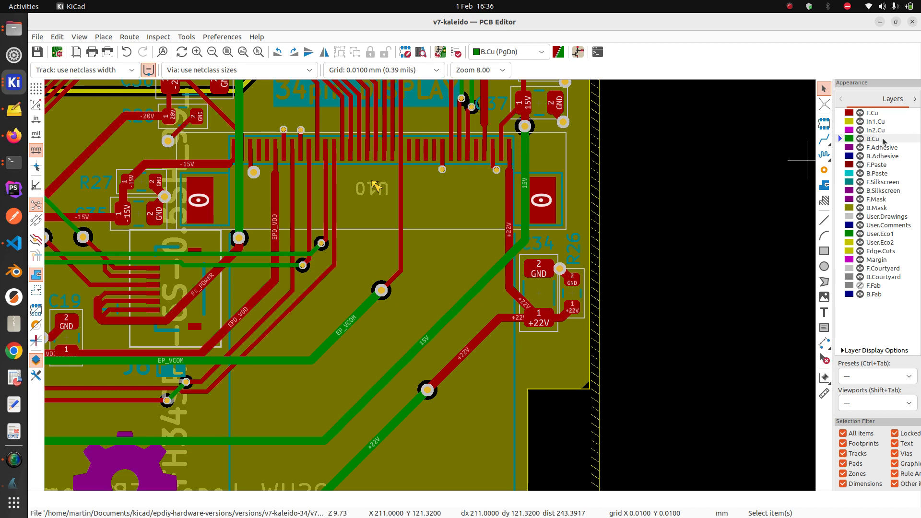
# Inspect the F.Silkscreen and B.Silkscreen layers across the board in the PCB Editor
pyautogui.click(885, 183)
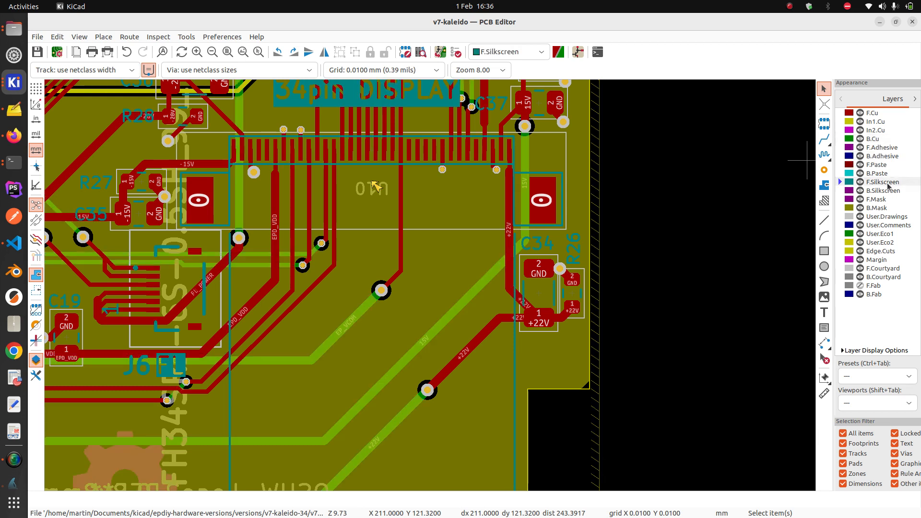
pyautogui.scroll(-5, 393, 281)
pyautogui.scroll(4, 430, 285)
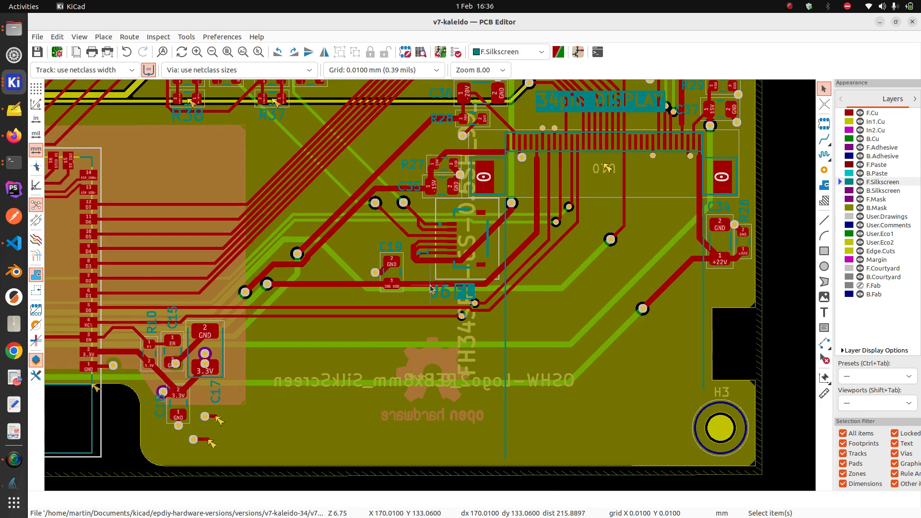
pyautogui.scroll(-3, 325, 293)
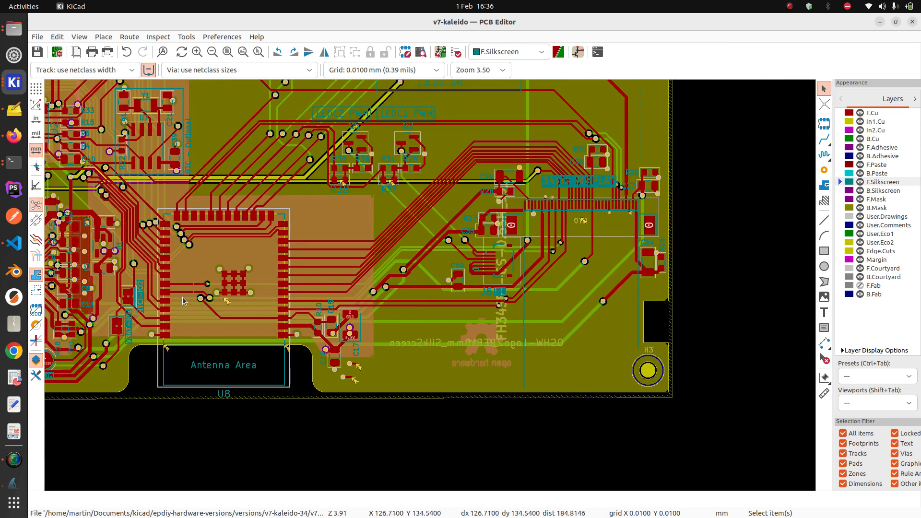
pyautogui.click(882, 190)
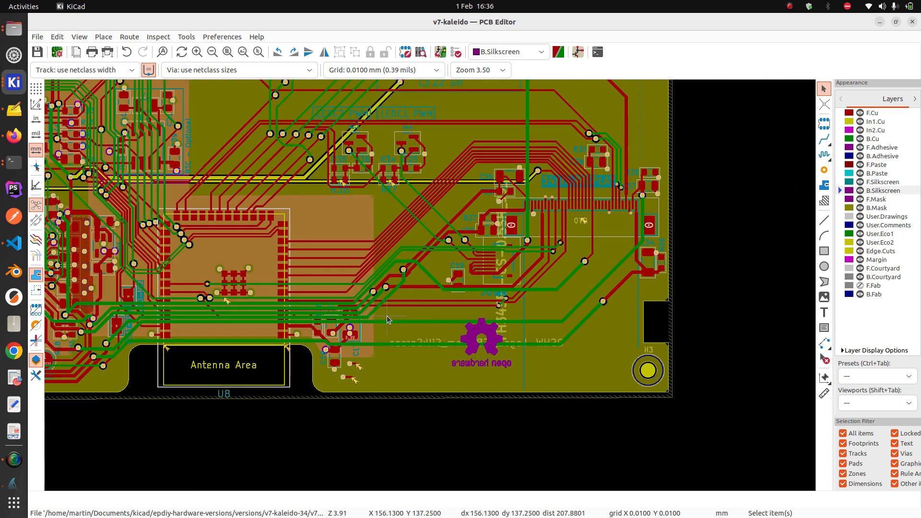
pyautogui.scroll(-2, 386, 286)
pyautogui.moveTo(227, 299); pyautogui.dragTo(466, 303, button='middle')
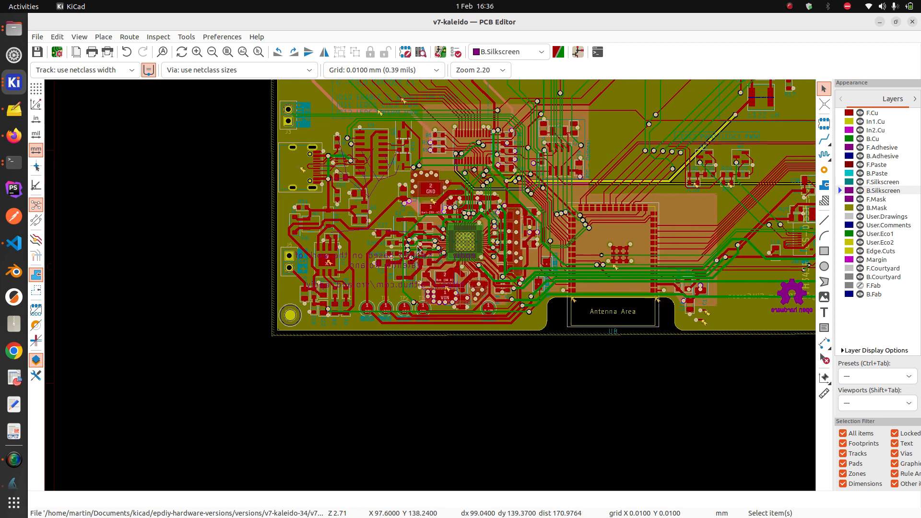
# View the board's underside in the 3D Viewer, then go back to the JLCPCB order page
pyautogui.click(79, 37)
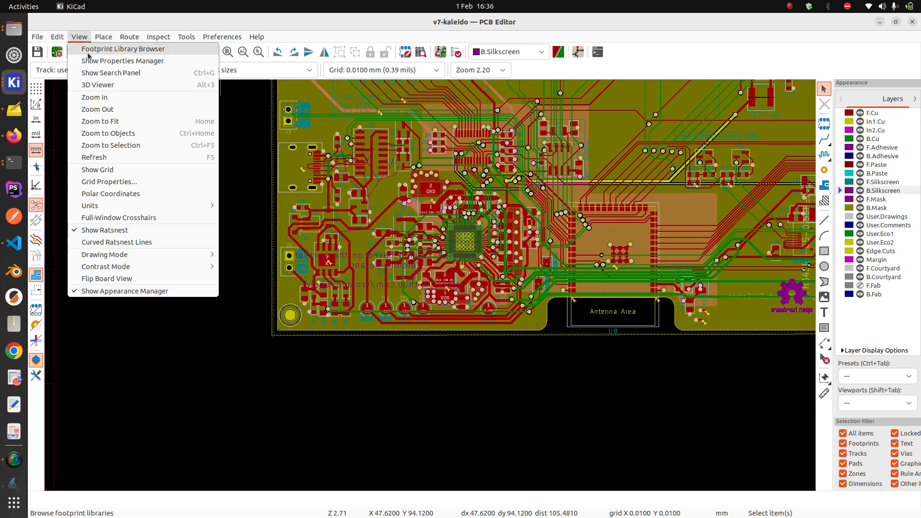
pyautogui.click(99, 73)
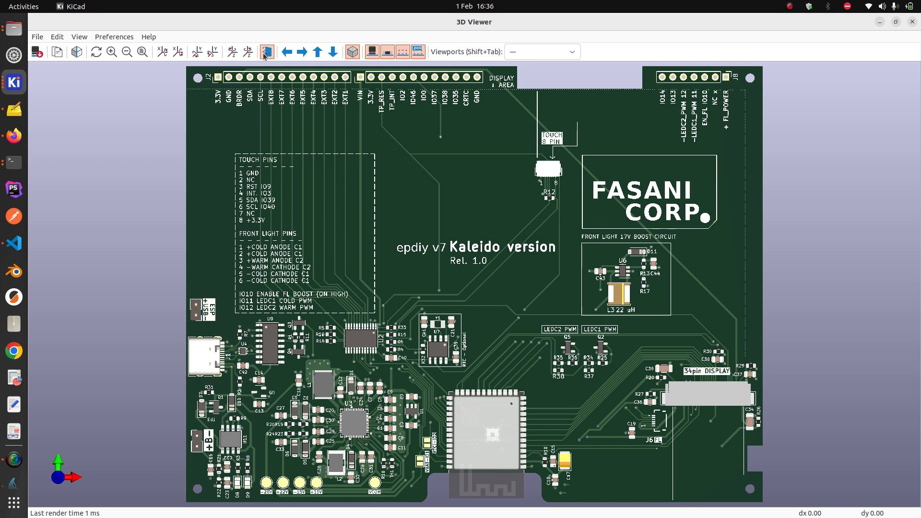
pyautogui.click(265, 53)
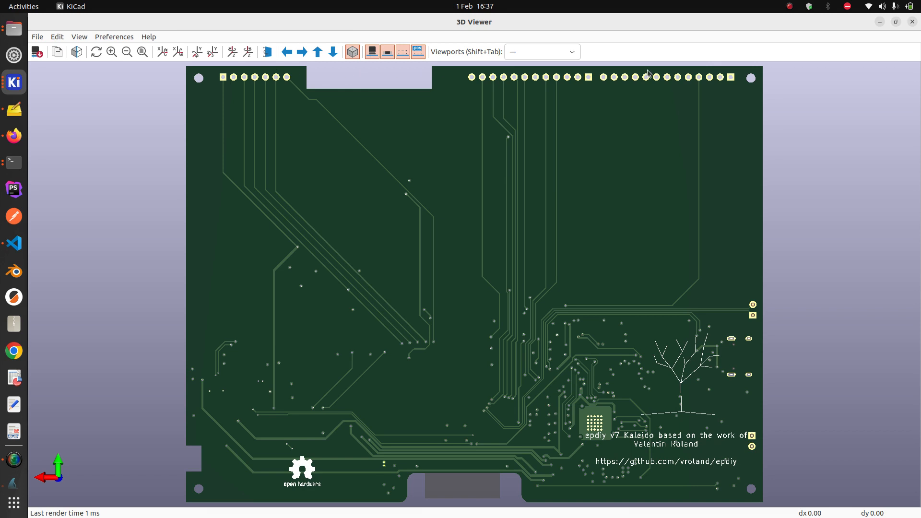
pyautogui.click(912, 22)
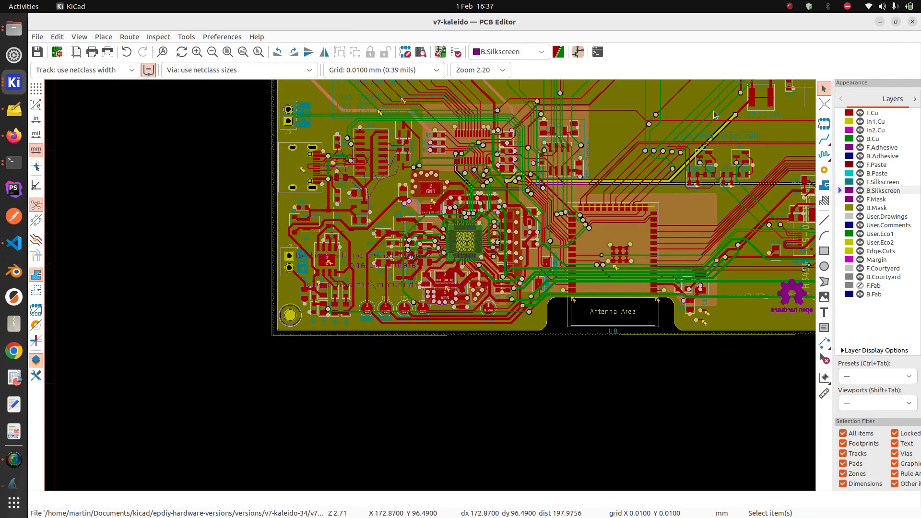
pyautogui.click(12, 138)
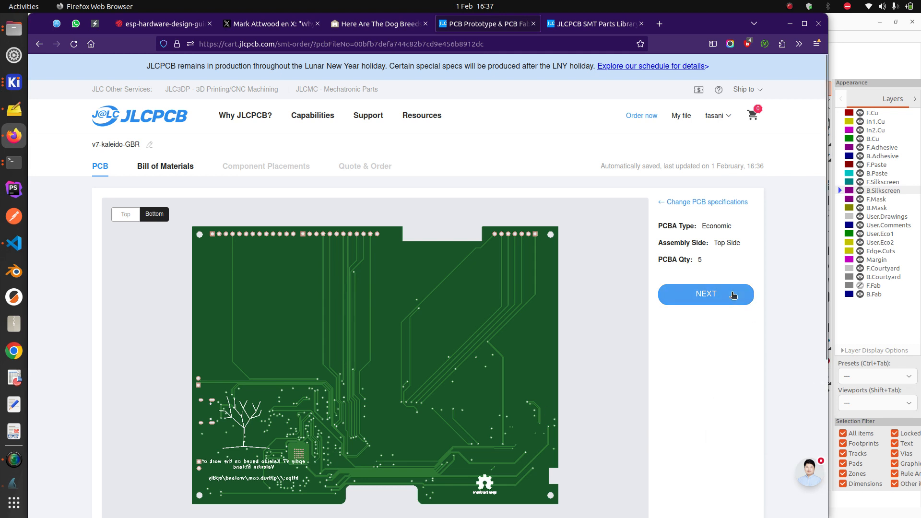
# Advance to the Bill of Materials step and upload v7-kaleido-BOM.xlsx as the BOM
pyautogui.click(732, 294)
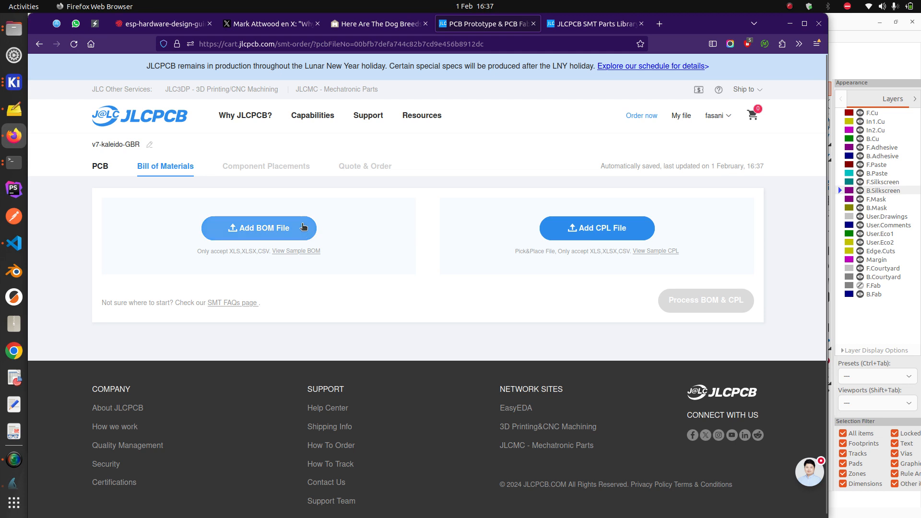
pyautogui.click(295, 228)
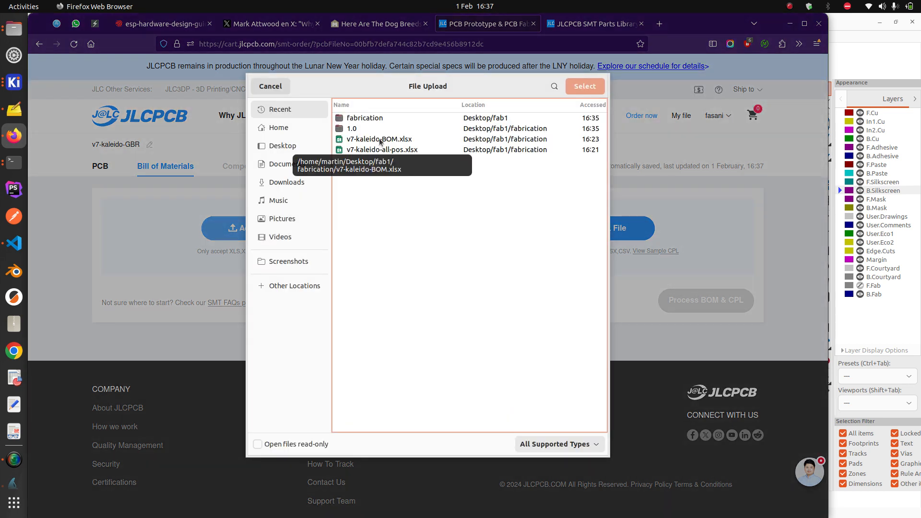
pyautogui.click(380, 140)
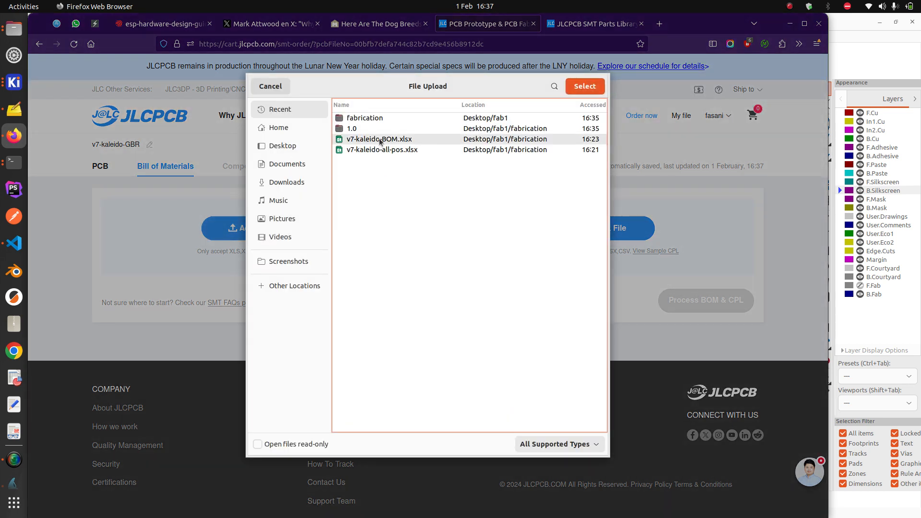
pyautogui.doubleClick(379, 139)
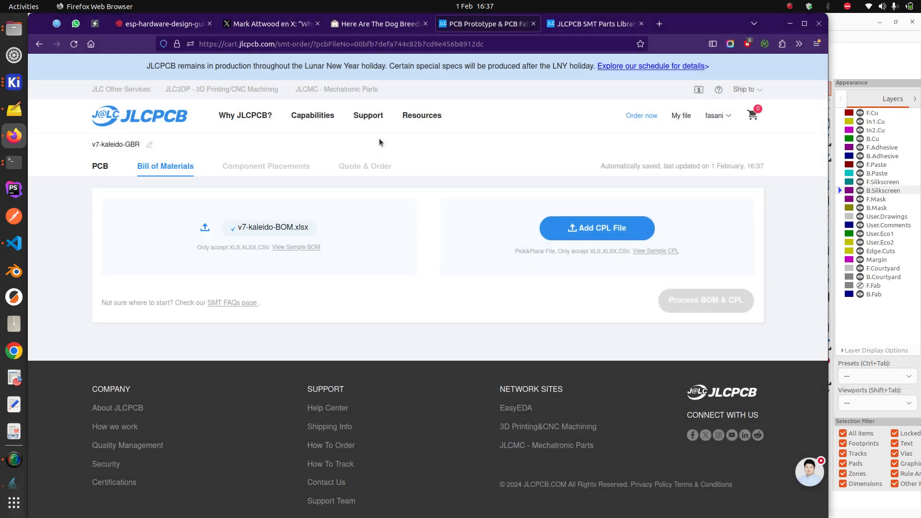
# Upload v7-kaleido-all-pos.xlsx as the CPL file and process the BOM and CPL
pyautogui.click(604, 229)
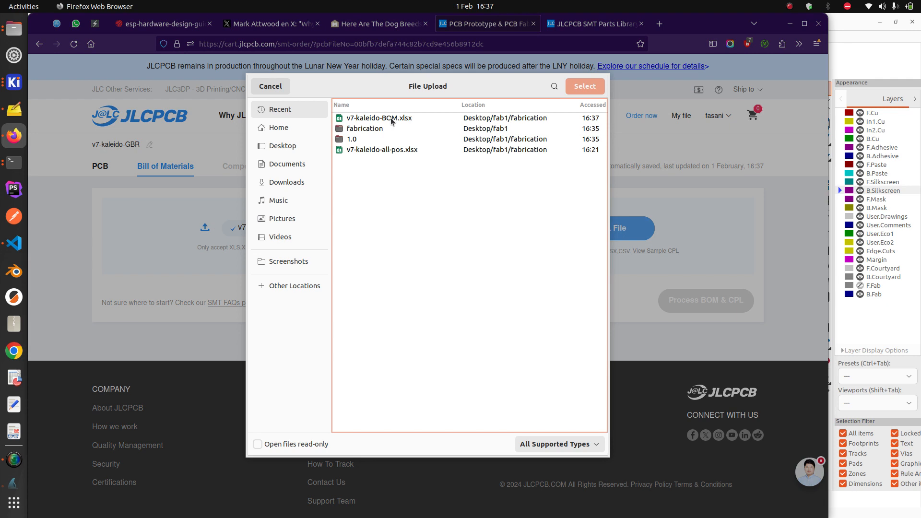
pyautogui.click(394, 151)
pyautogui.doubleClick(395, 152)
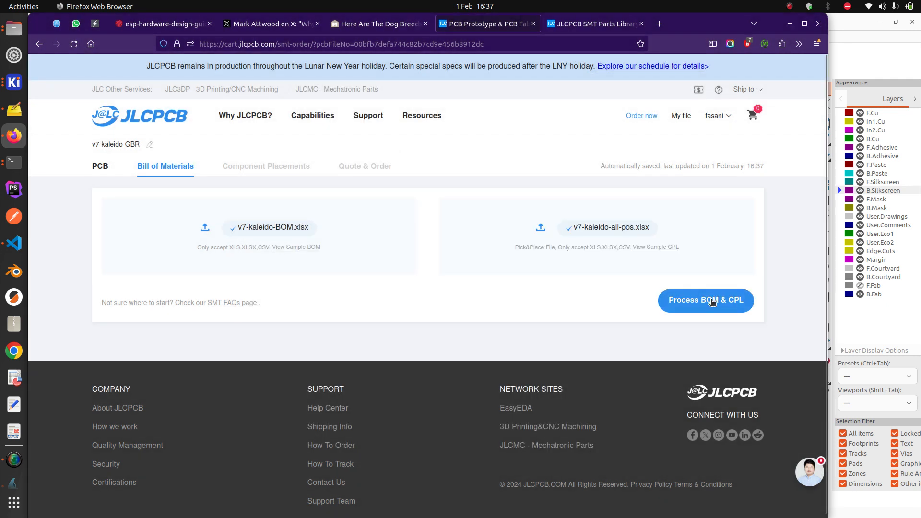
pyautogui.click(713, 301)
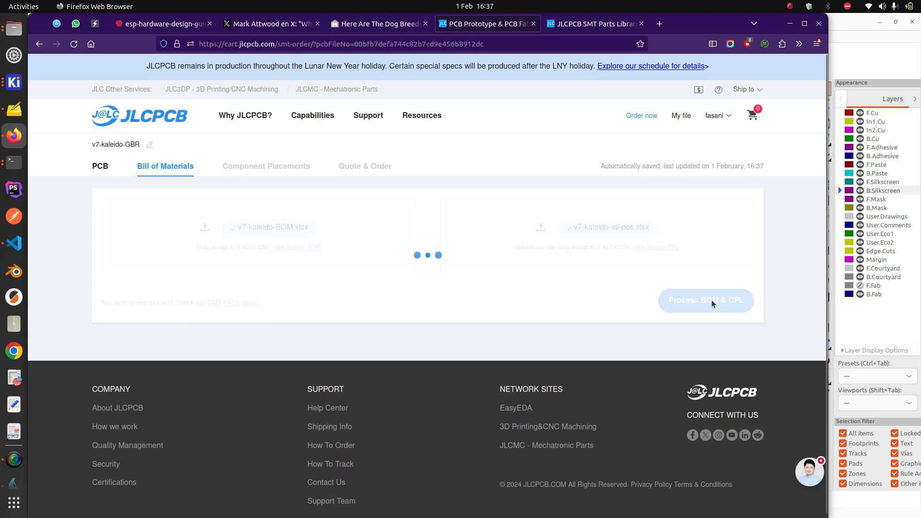
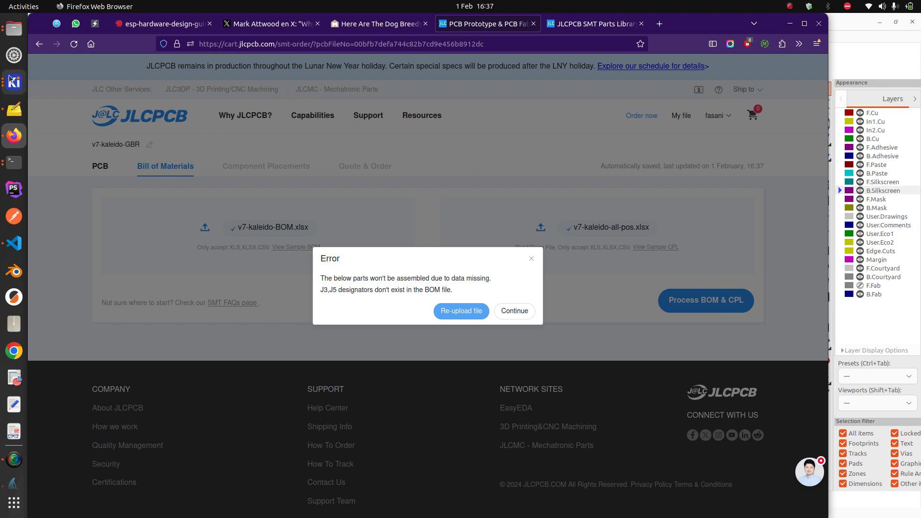
# In Files, look inside the 1.0 Gerber folder, then return to the fabrication folder with the BOM, position and Gerber files
pyautogui.click(13, 34)
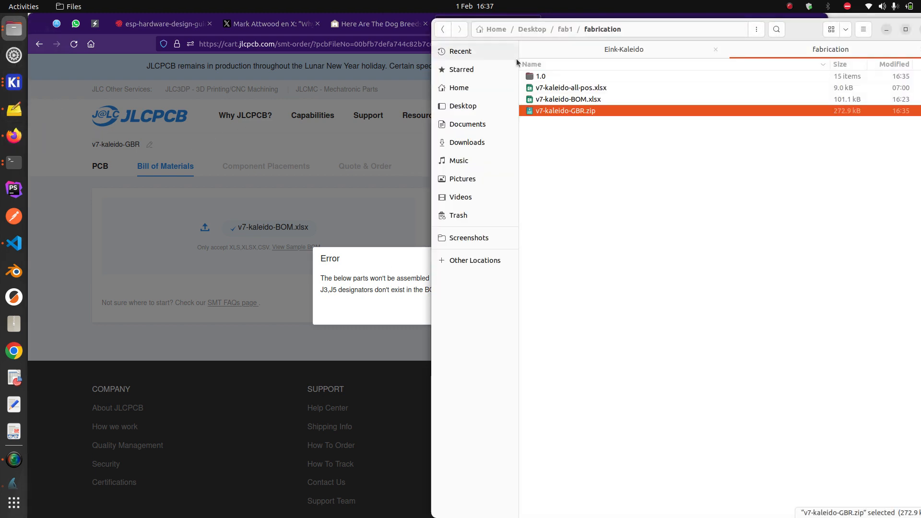
pyautogui.click(545, 76)
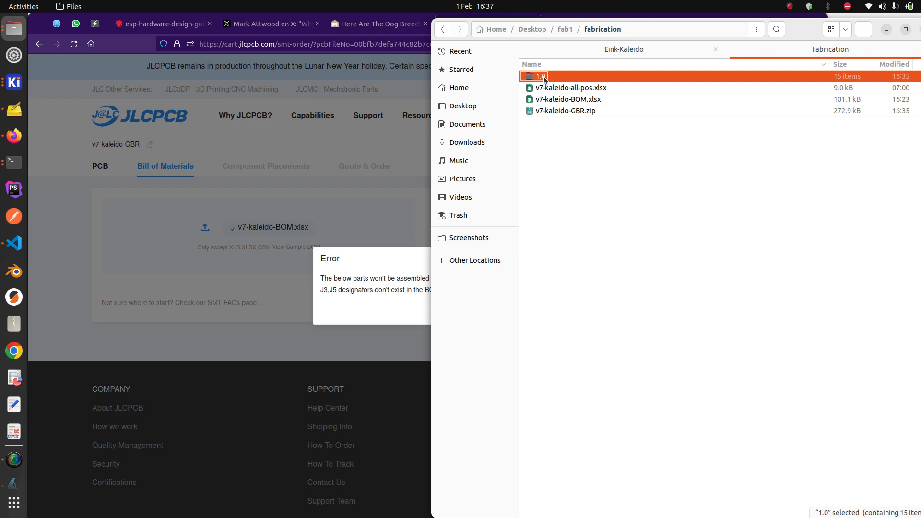
pyautogui.doubleClick(545, 77)
pyautogui.click(603, 29)
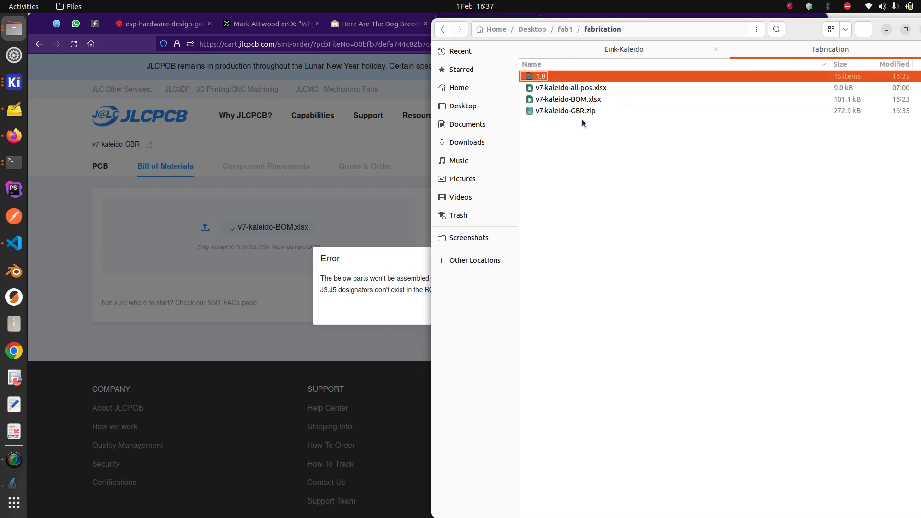
# Open v7-kaleido-BOM.xlsx in Gnumeric and search the whole workbook for J3, finding no entry
pyautogui.doubleClick(566, 99)
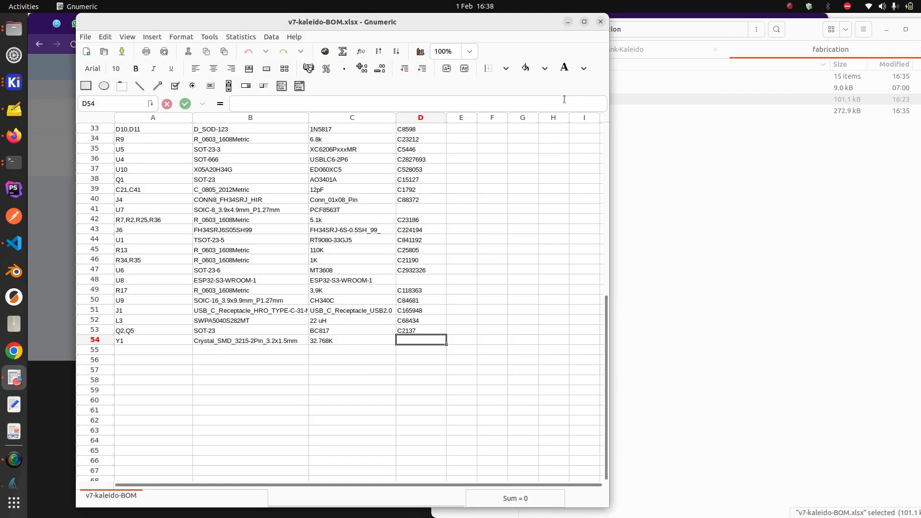
pyautogui.moveTo(298, 27); pyautogui.dragTo(639, 60)
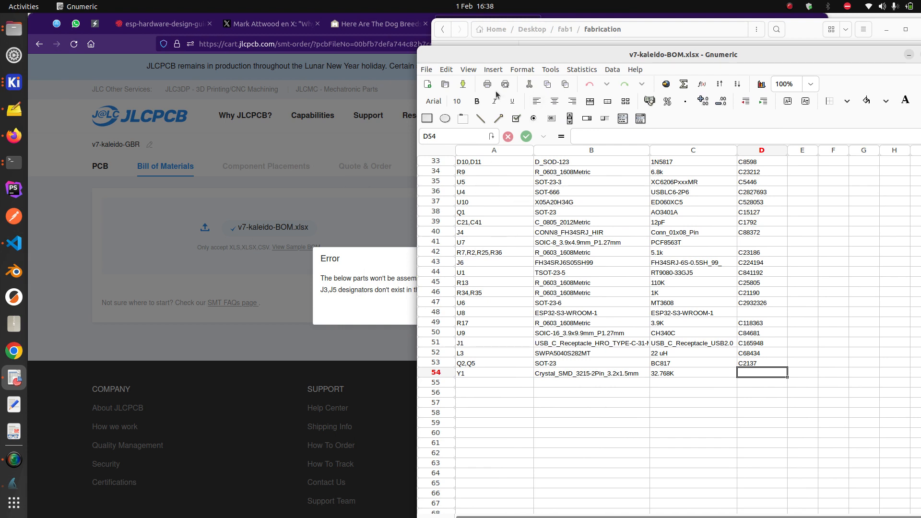
pyautogui.scroll(10, 590, 223)
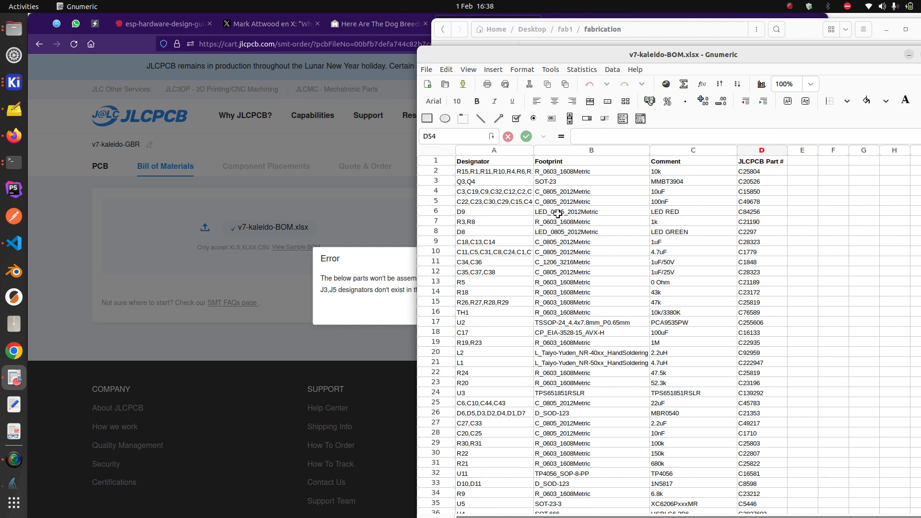
pyautogui.hotkey('ctrl', 'f')
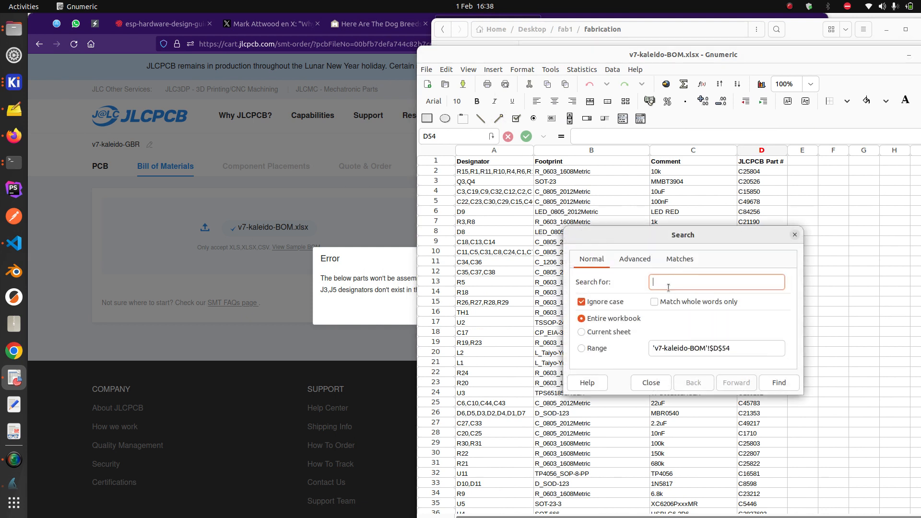
pyautogui.write('J3')
pyautogui.click(779, 382)
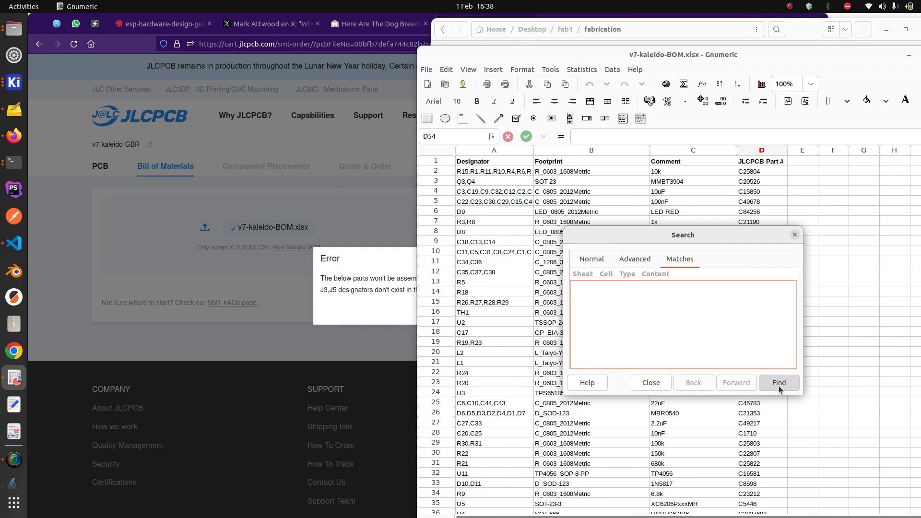
pyautogui.moveTo(681, 239); pyautogui.dragTo(776, 211)
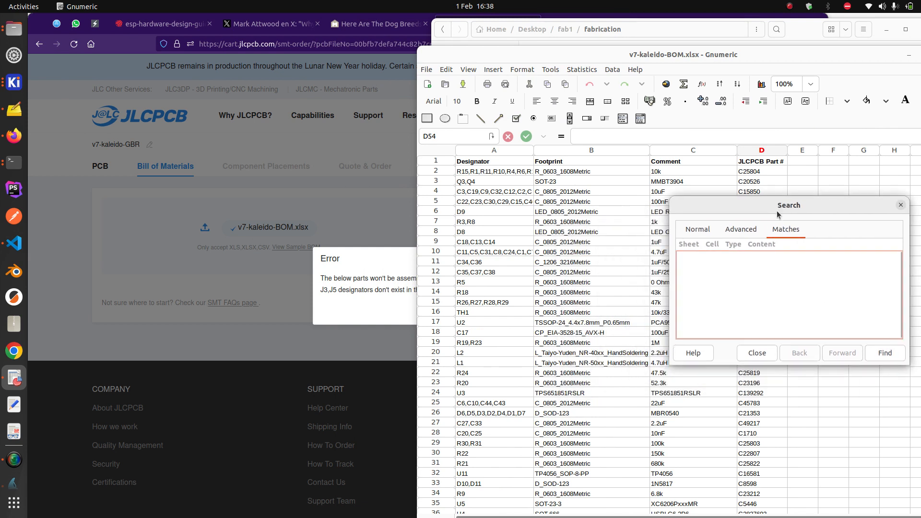
pyautogui.press('Escape')
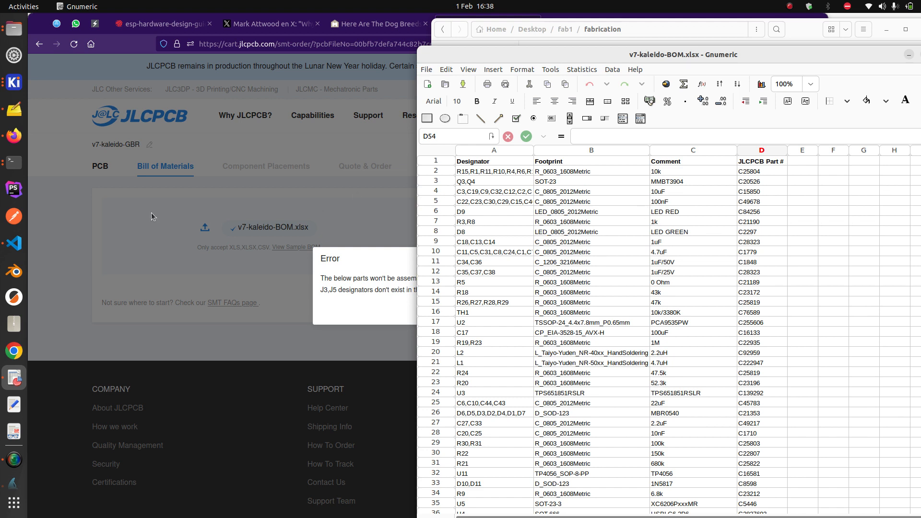
# In the KiCad PCB editor, find footprint J3 and turn off its 3D model display
pyautogui.click(14, 82)
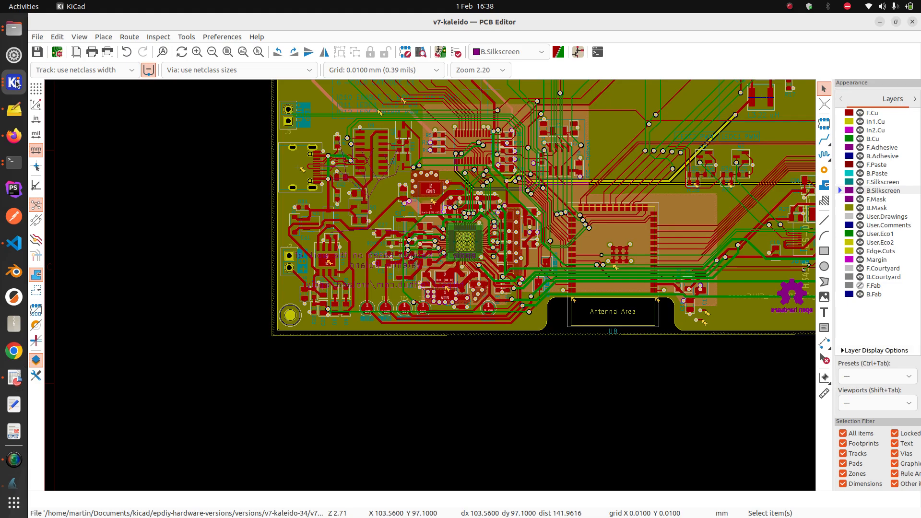
pyautogui.scroll(-3, 250, 163)
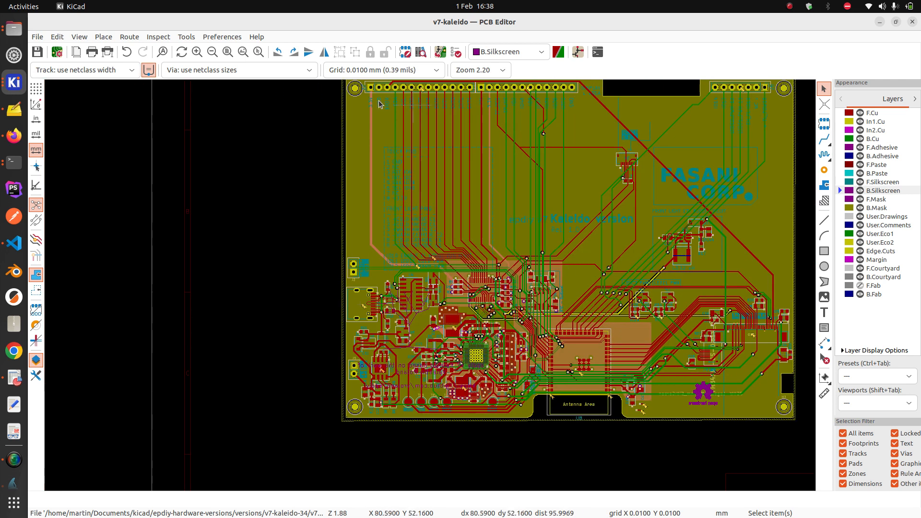
pyautogui.click(162, 51)
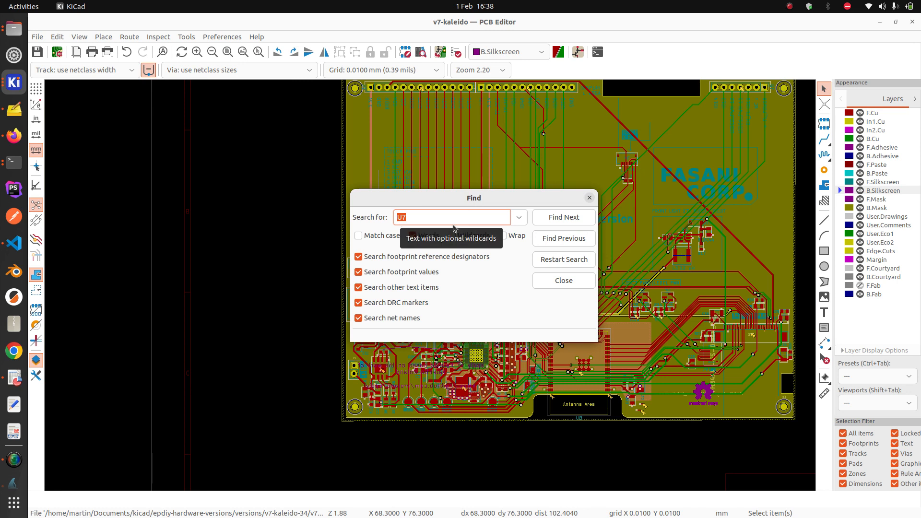
pyautogui.write('J')
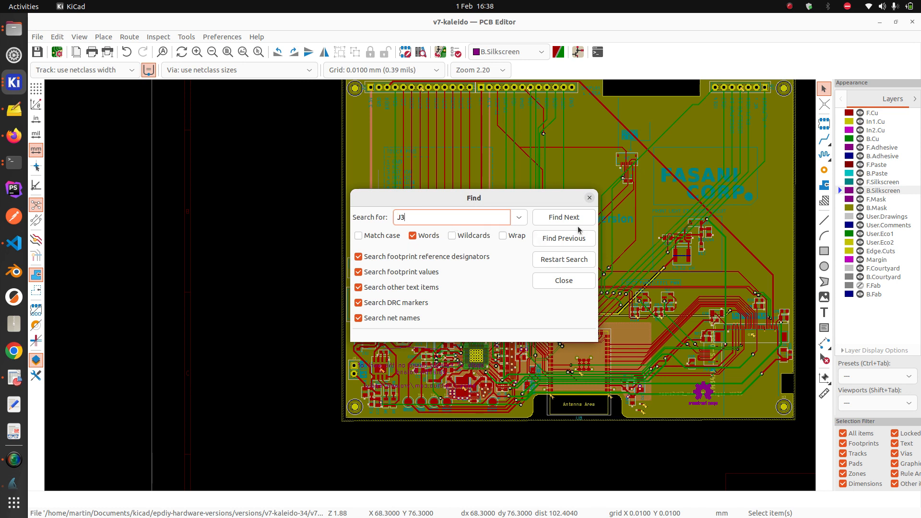
pyautogui.write('3')
pyautogui.click(578, 228)
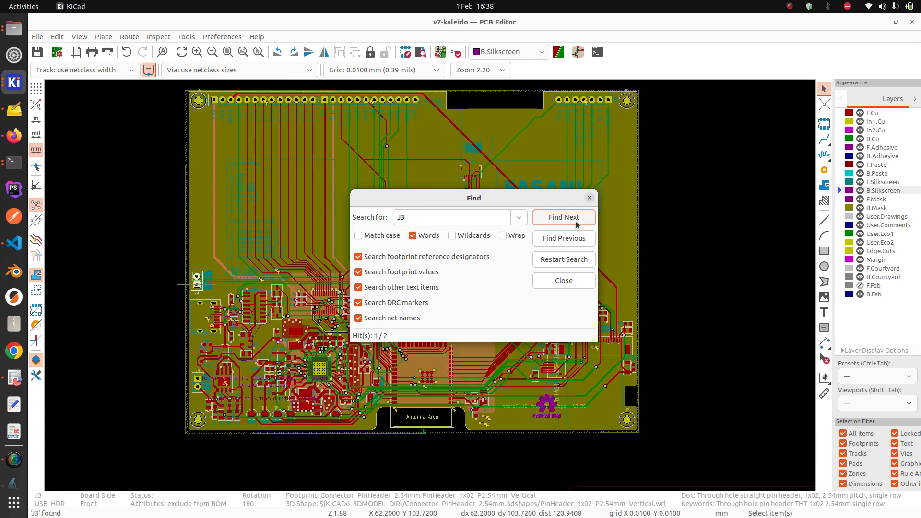
pyautogui.click(589, 197)
pyautogui.scroll(2, 196, 280)
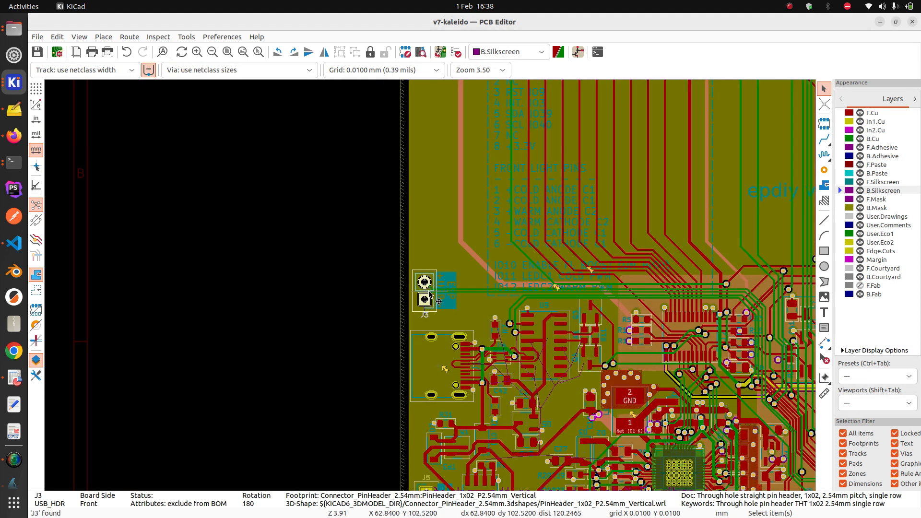
pyautogui.doubleClick(430, 294)
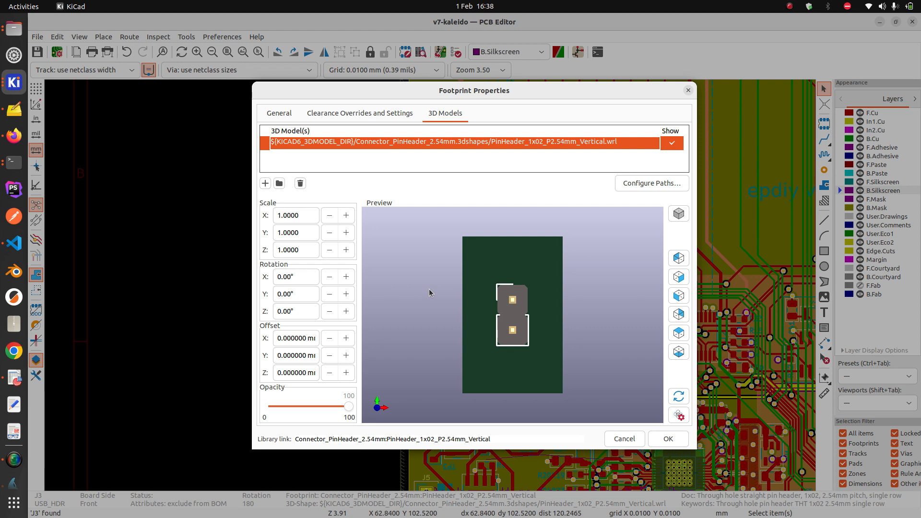
pyautogui.click(673, 146)
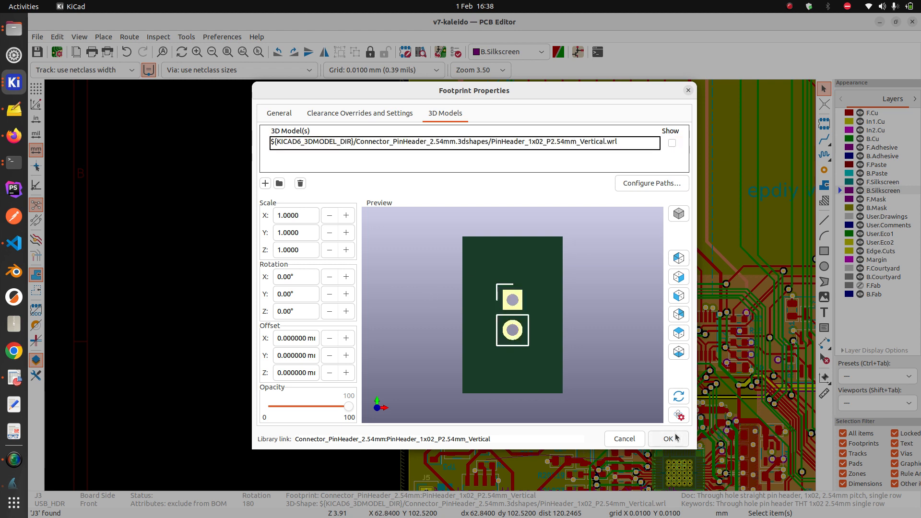
pyautogui.click(668, 439)
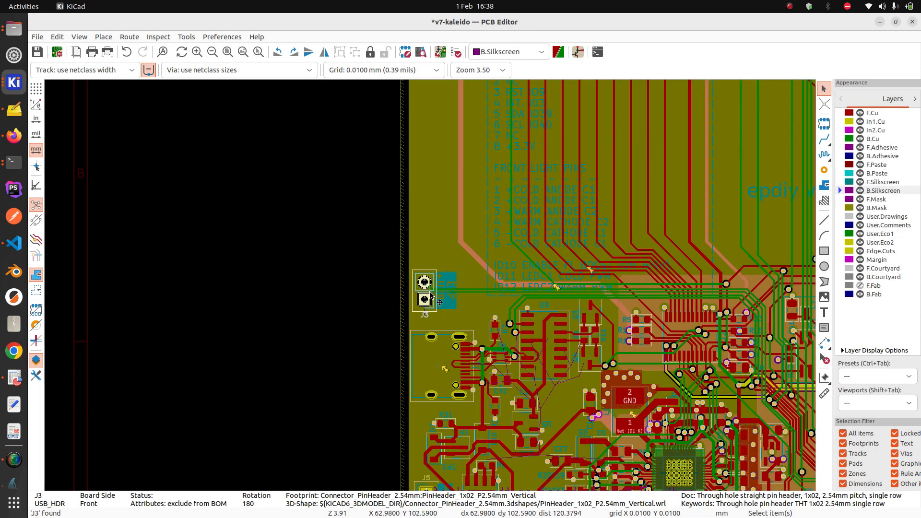
# Set J3's General footprint attributes to exclude it from position files
pyautogui.doubleClick(430, 295)
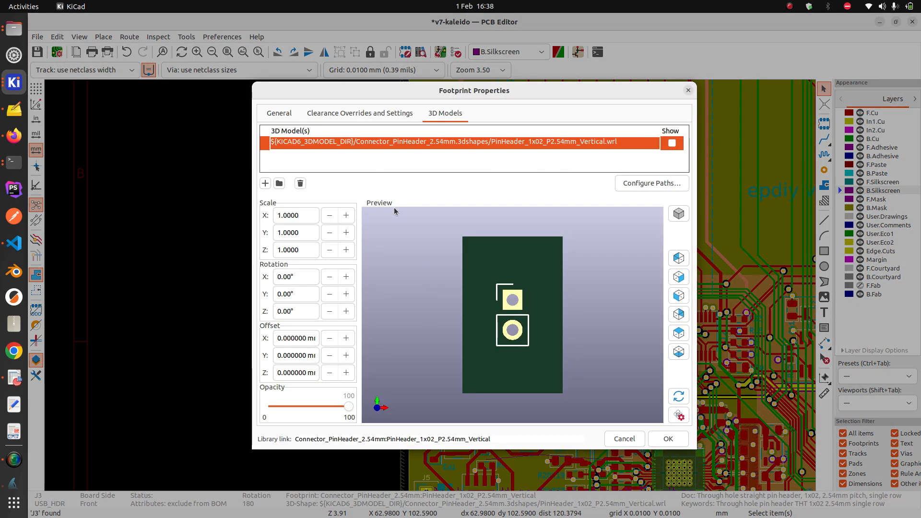
pyautogui.click(283, 115)
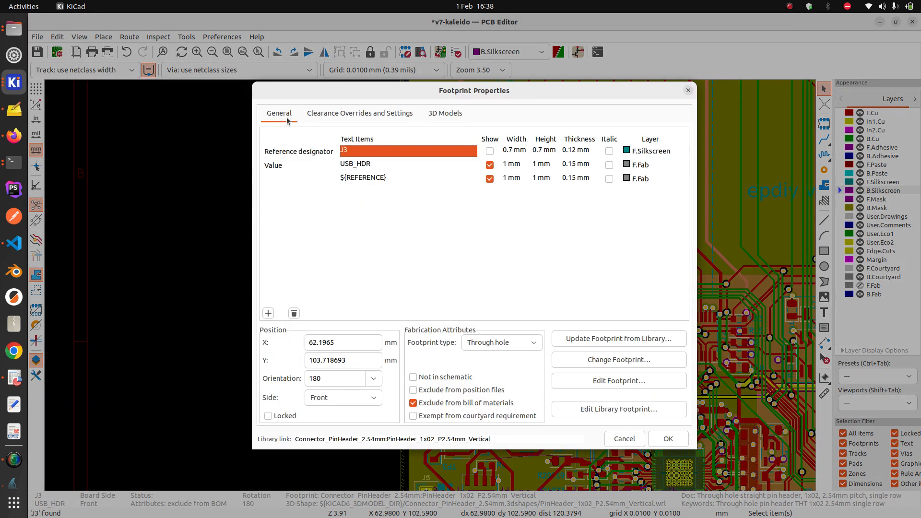
pyautogui.click(455, 390)
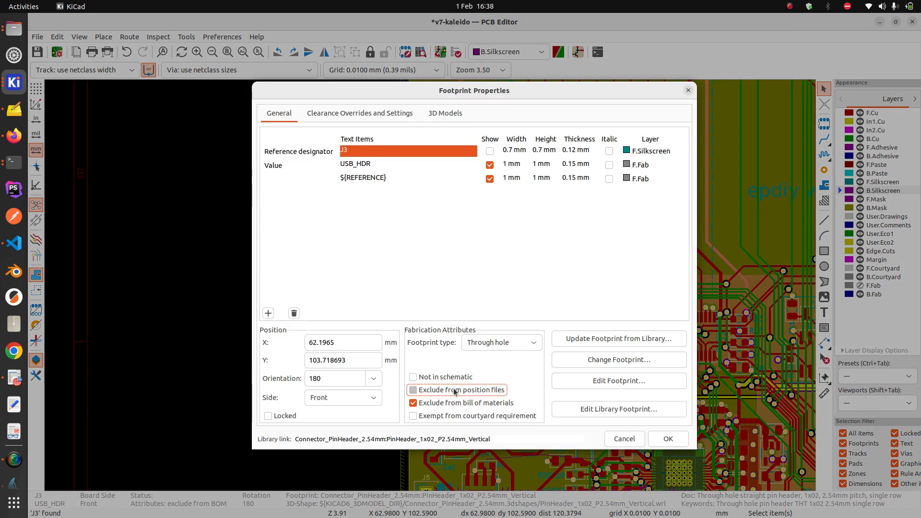
pyautogui.click(667, 439)
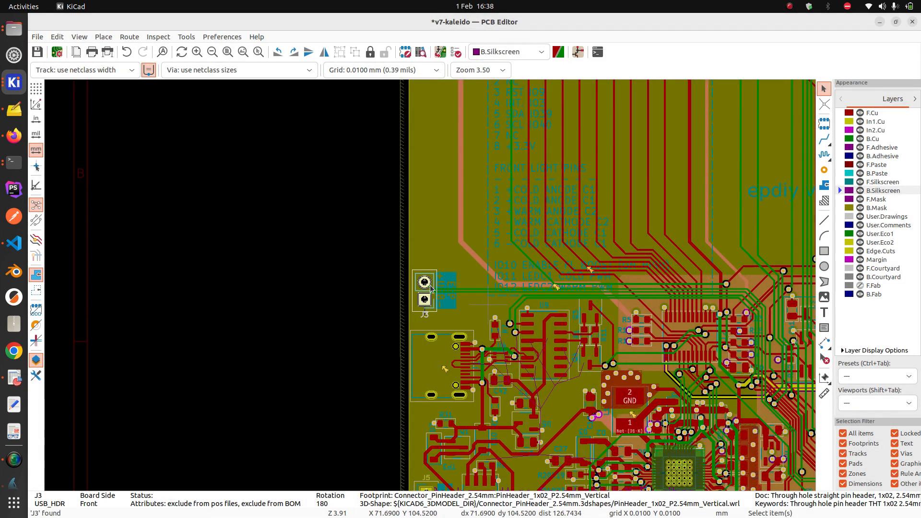
pyautogui.scroll(-2, 423, 257)
pyautogui.scroll(-1, 422, 255)
pyautogui.moveTo(423, 255); pyautogui.dragTo(430, 285, button='middle')
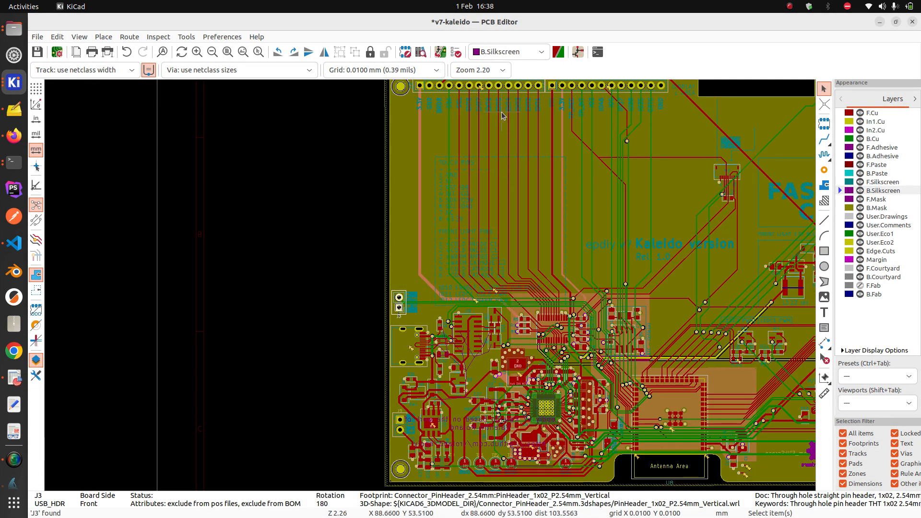
# Search the board for J5 and jump to that footprint
pyautogui.moveTo(502, 114); pyautogui.dragTo(467, 161, button='middle')
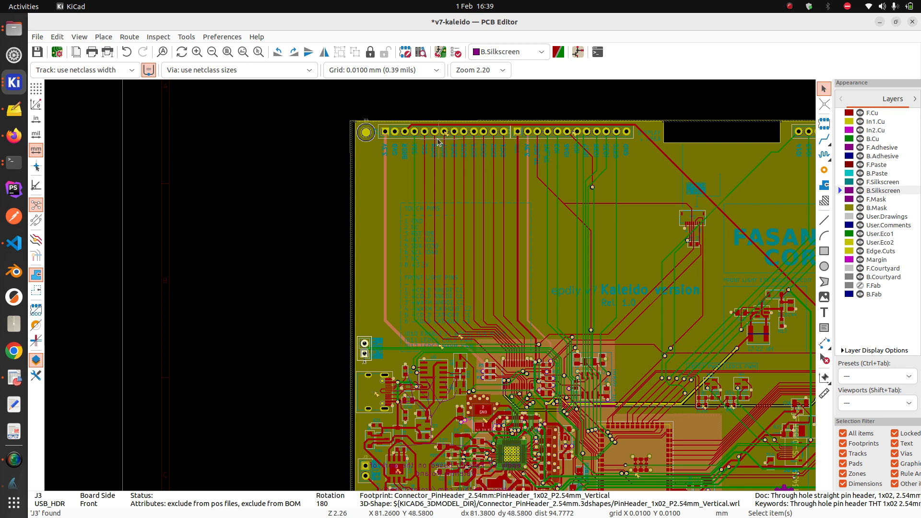
pyautogui.click(164, 52)
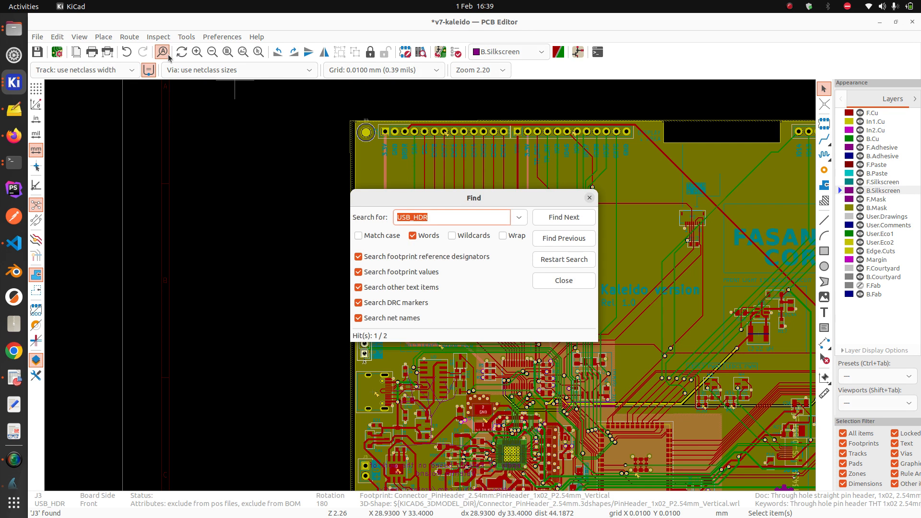
pyautogui.write('J5')
pyautogui.click(577, 217)
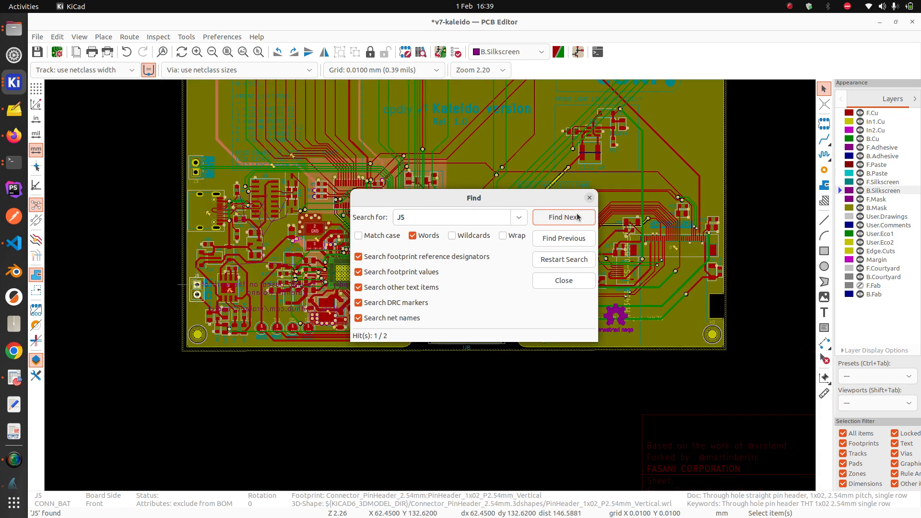
pyautogui.click(589, 197)
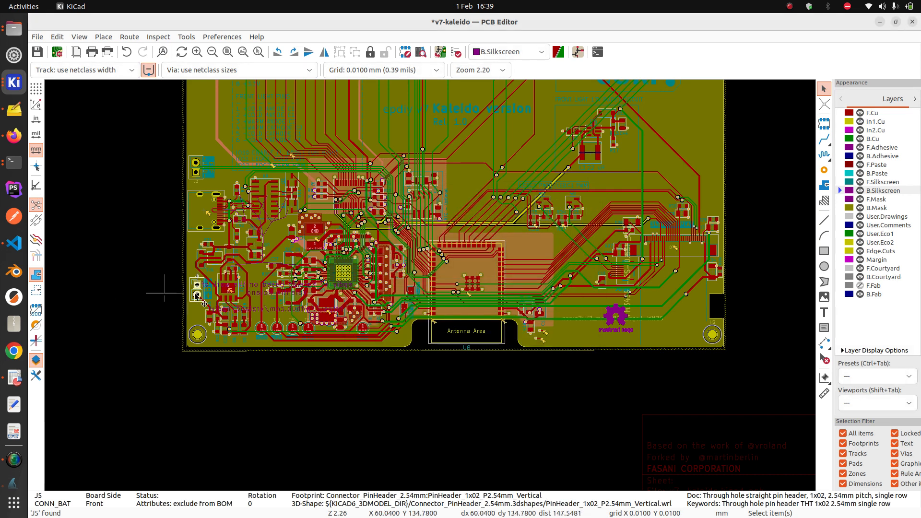
# Exclude footprint J5 from position files in its properties and save the board
pyautogui.doubleClick(206, 298)
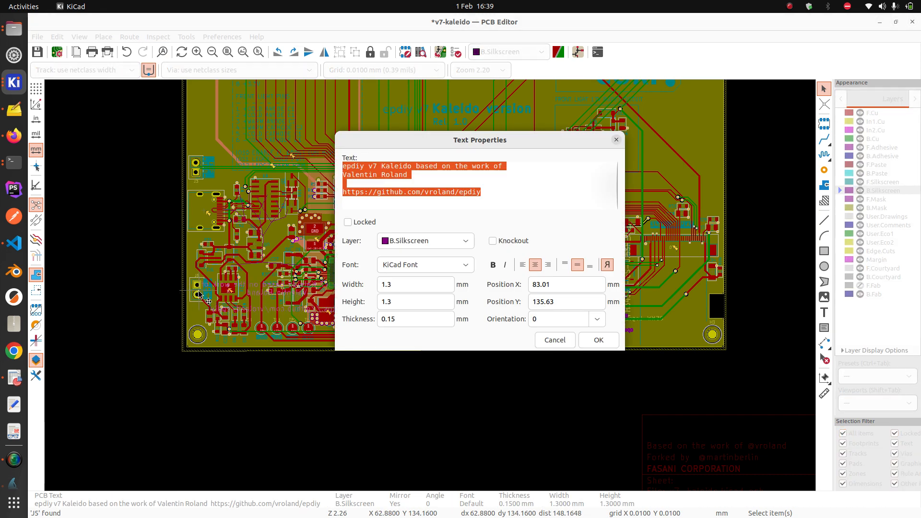
pyautogui.press('Escape')
pyautogui.doubleClick(195, 301)
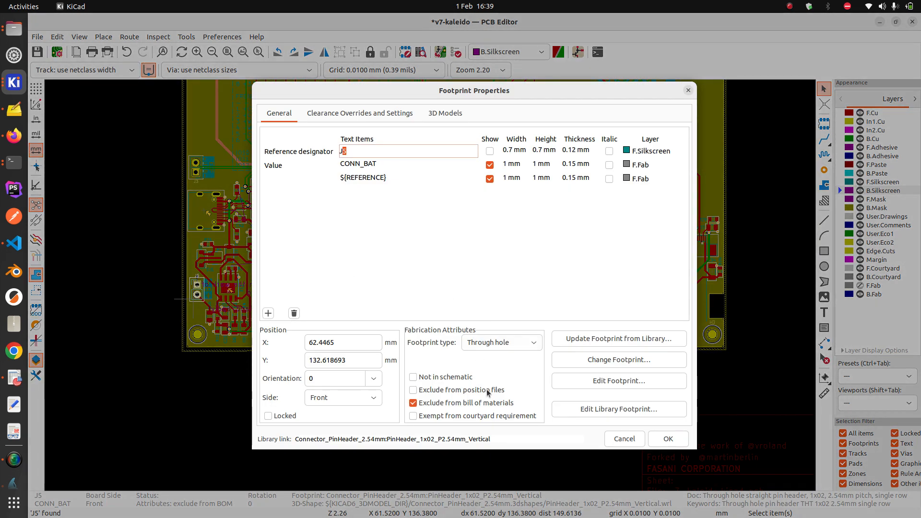
pyautogui.click(479, 391)
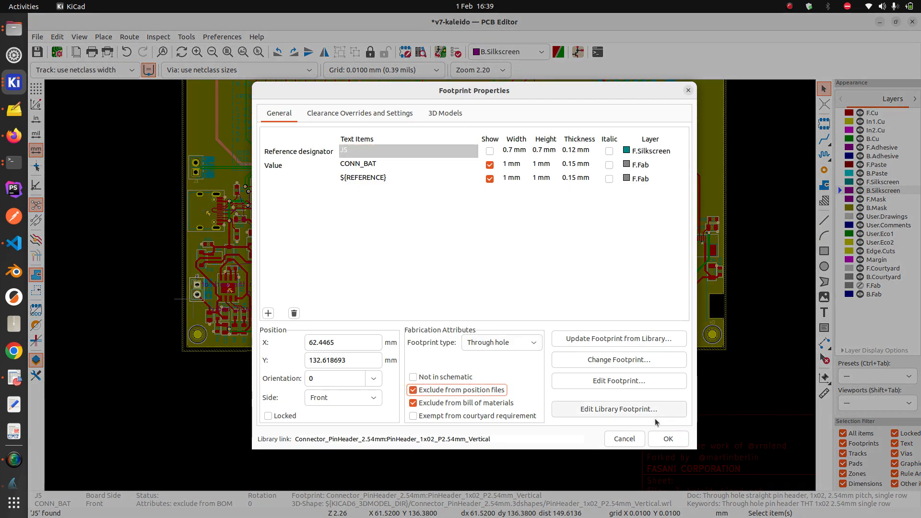
pyautogui.click(668, 438)
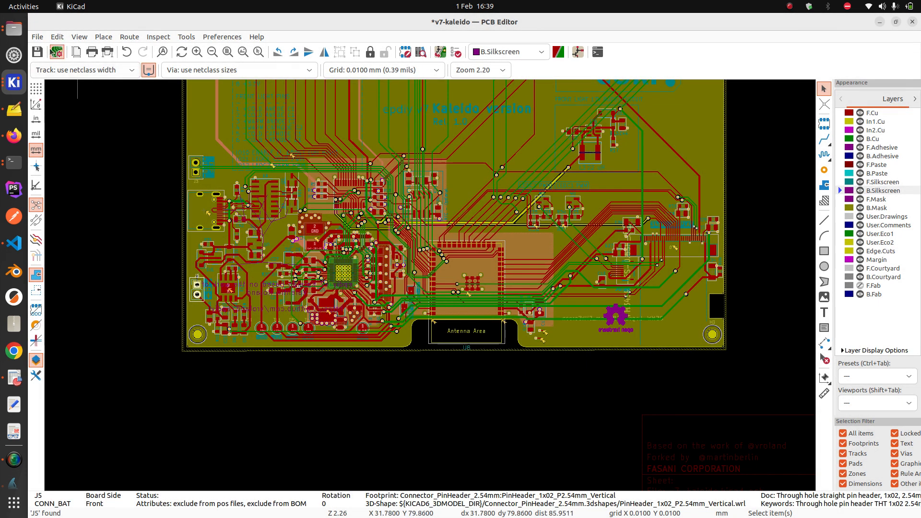
pyautogui.click(37, 51)
# Look over the Fabrication Outputs options, then dismiss the menu without exporting anything
pyautogui.click(37, 37)
pyautogui.moveTo(95, 136)
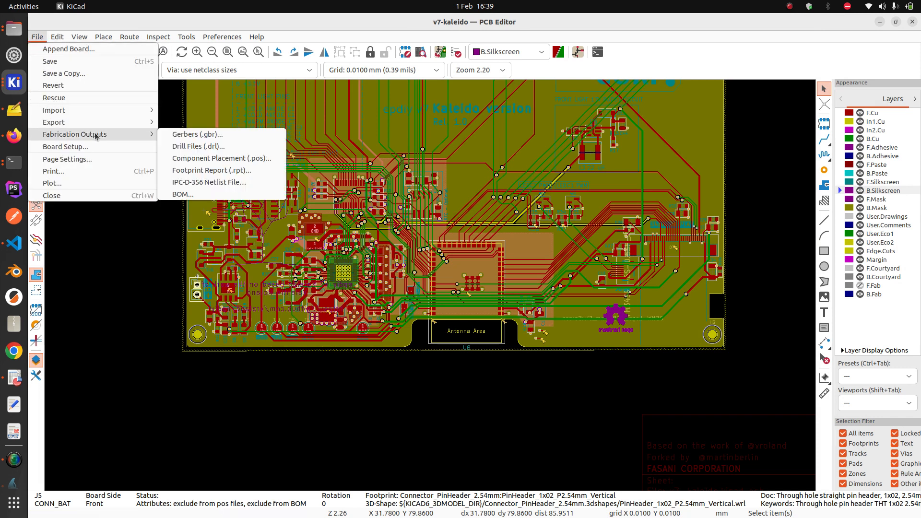
pyautogui.click(233, 160)
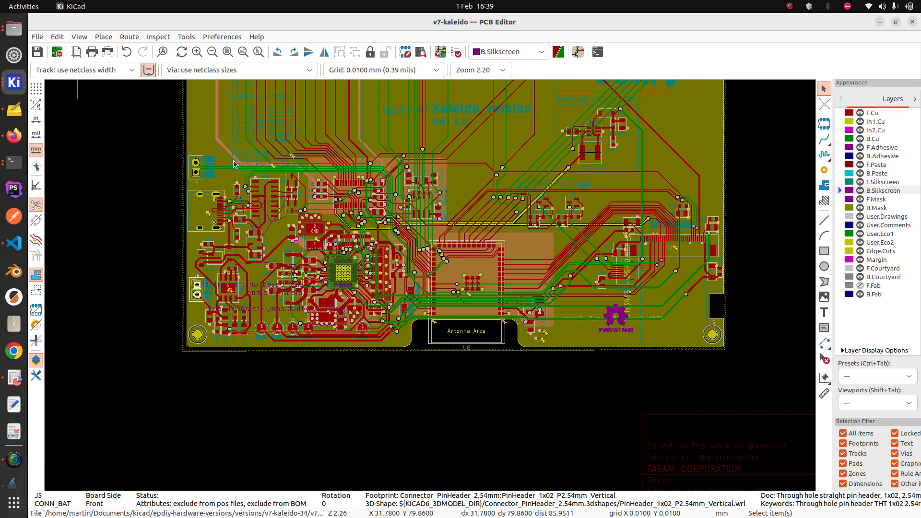
# Open v7-kaleido-all-pos.xlsx in Gnumeric and search it for the J3 entry
pyautogui.click(7, 32)
pyautogui.click(550, 100)
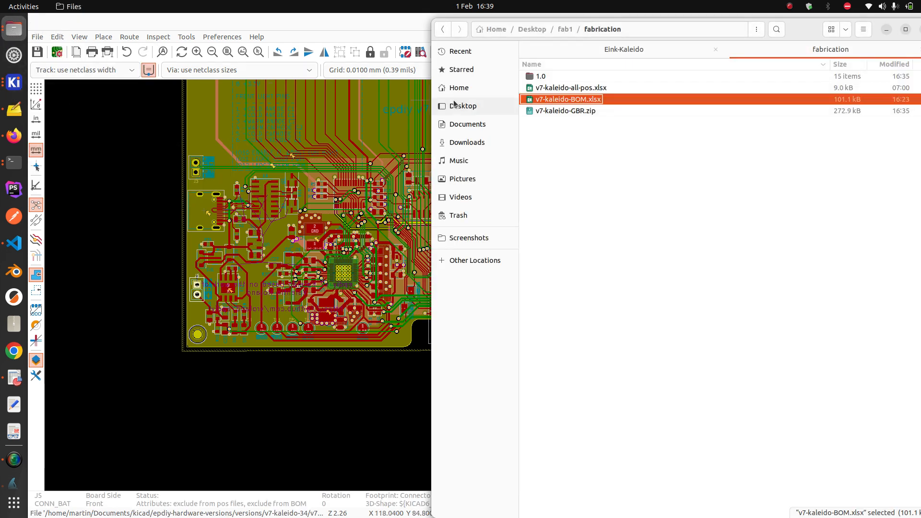
pyautogui.doubleClick(571, 88)
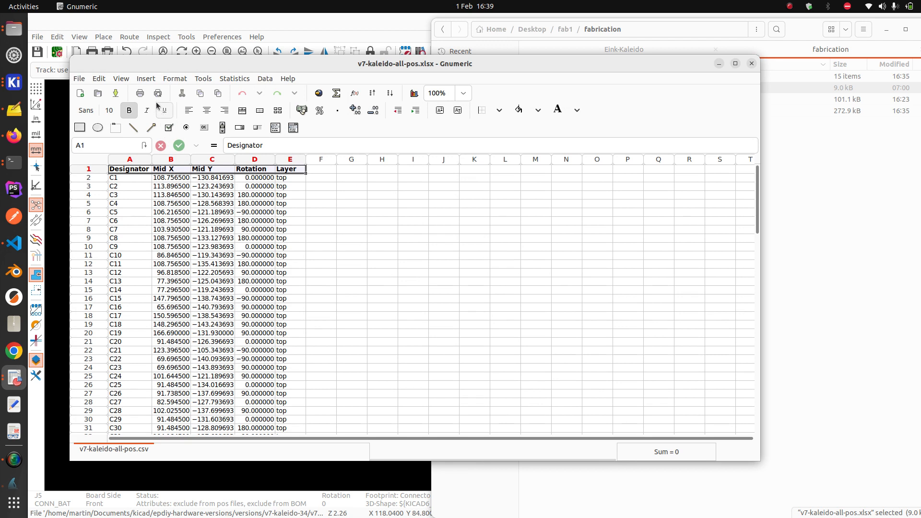
pyautogui.hotkey('ctrl', 'f')
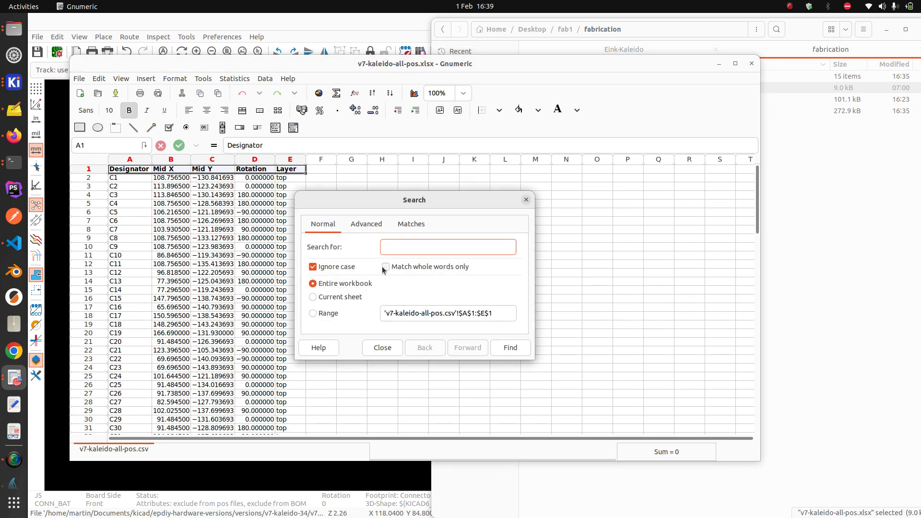
pyautogui.write('J3')
pyautogui.click(510, 347)
# Delete the J3 and J5 rows from the placement sheet
pyautogui.scroll(-2, 197, 385)
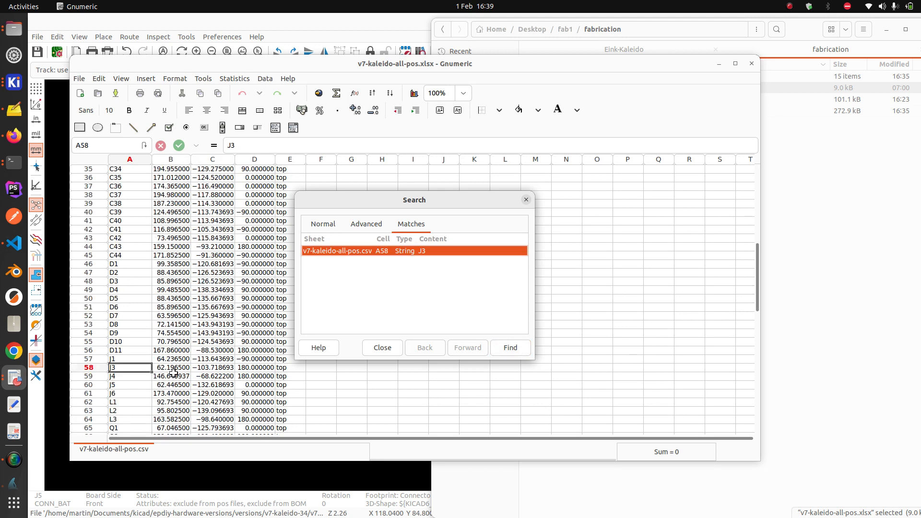
pyautogui.click(89, 368)
pyautogui.rightClick(89, 368)
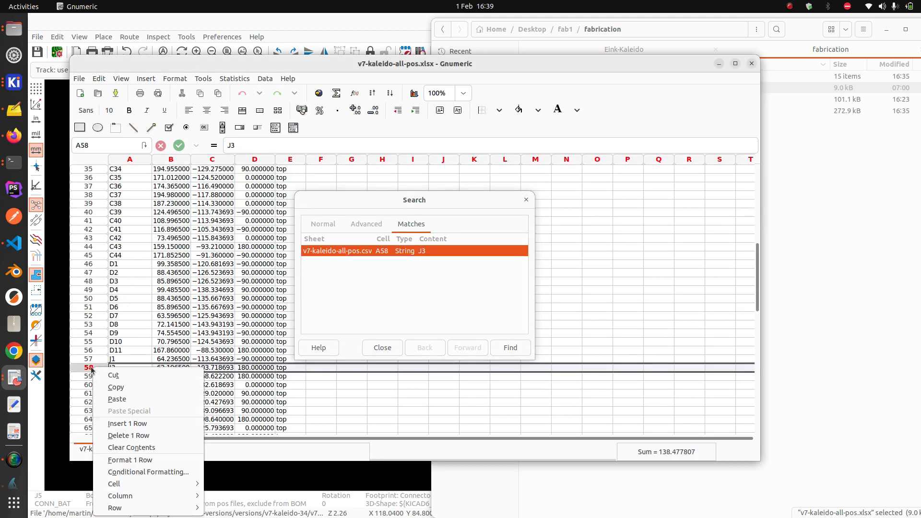
pyautogui.click(134, 436)
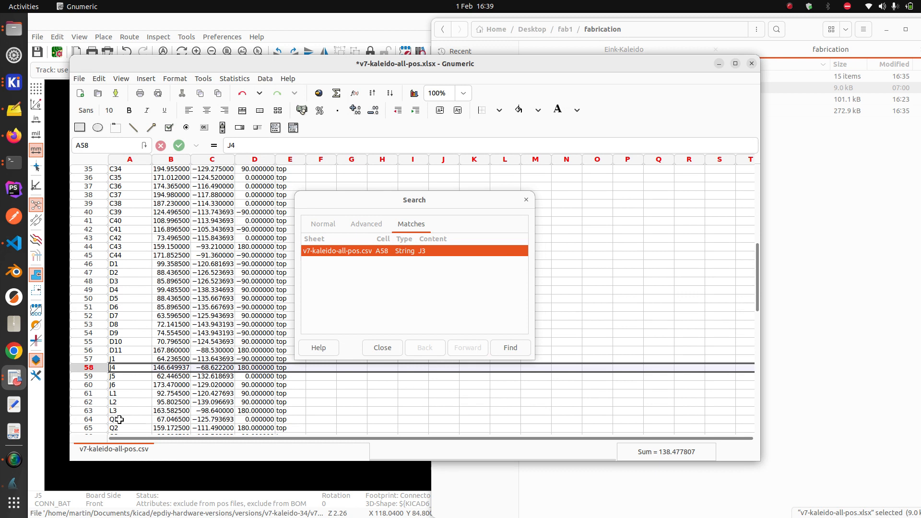
pyautogui.rightClick(90, 379)
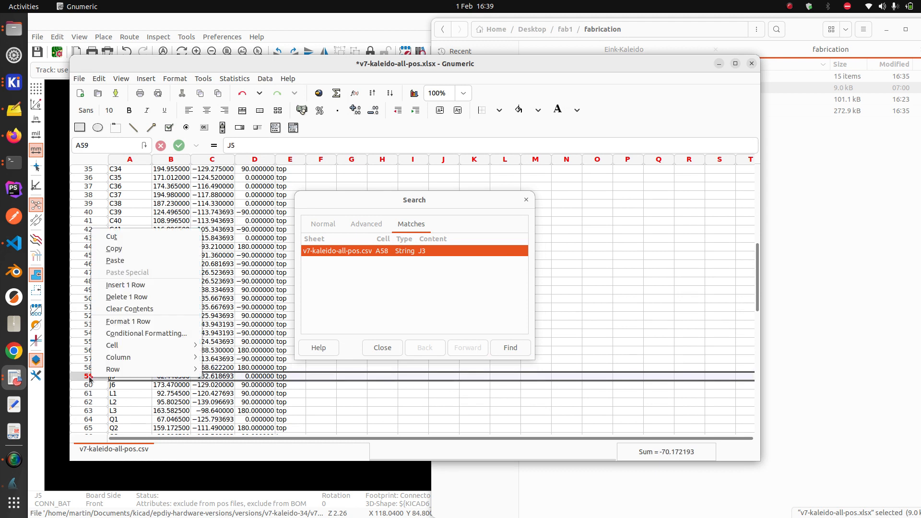
pyautogui.click(131, 300)
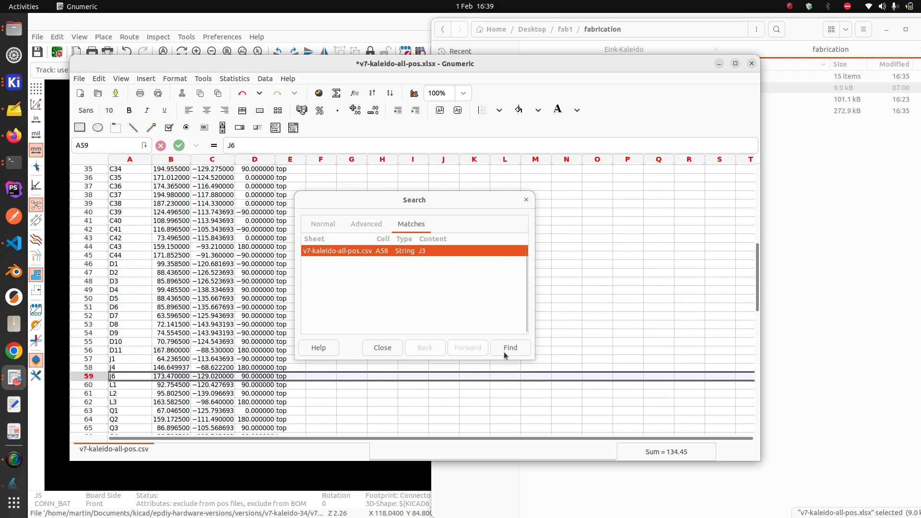
pyautogui.click(382, 348)
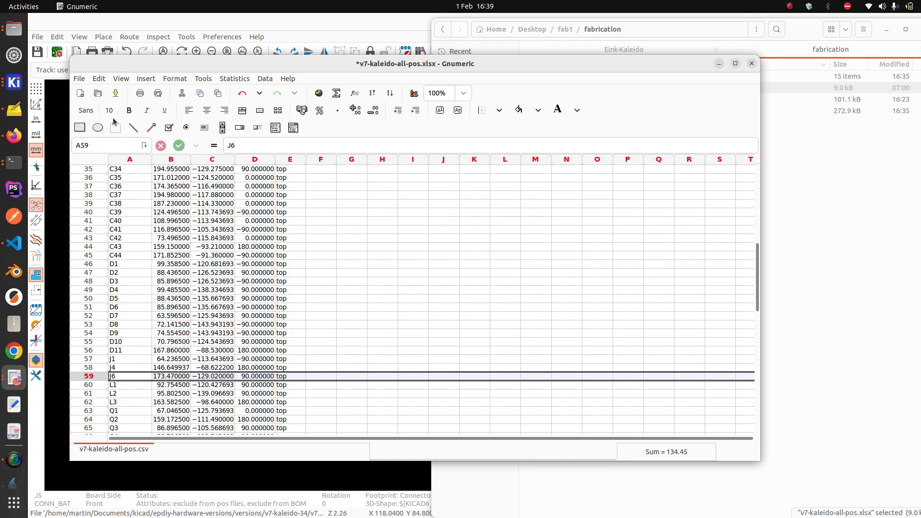
# Save the edited v7-kaleido-all-pos.xlsx and close Gnumeric
pyautogui.click(80, 79)
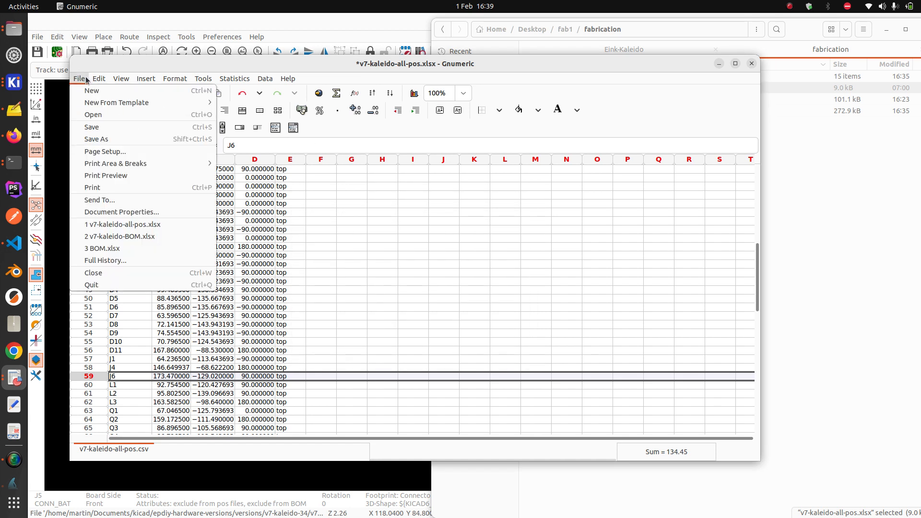
pyautogui.click(92, 127)
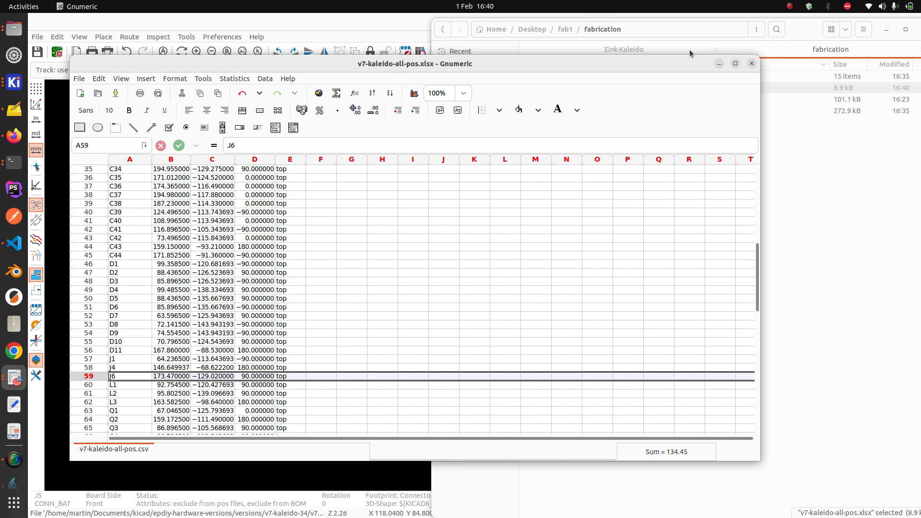
pyautogui.click(751, 63)
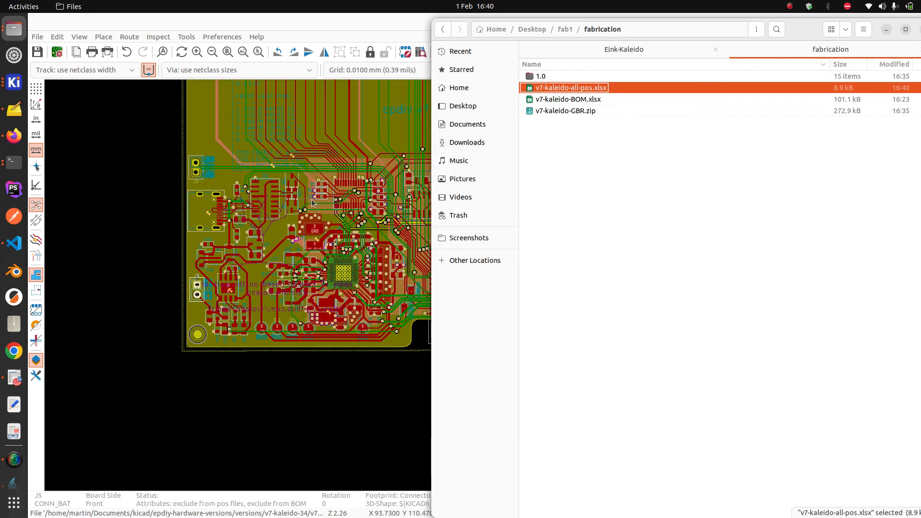
# Dismiss the missing-designator error and re-upload v7-kaleido-all-pos.xlsx as the CPL file
pyautogui.click(14, 135)
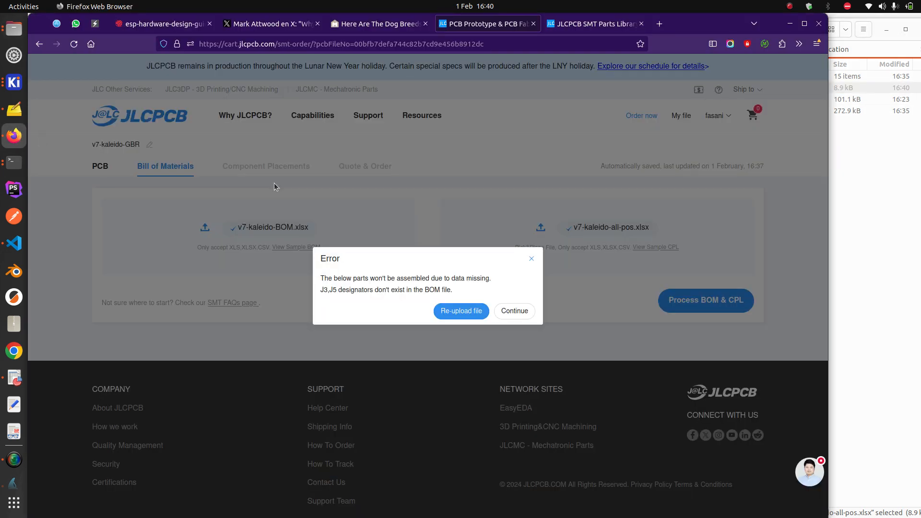
pyautogui.click(477, 309)
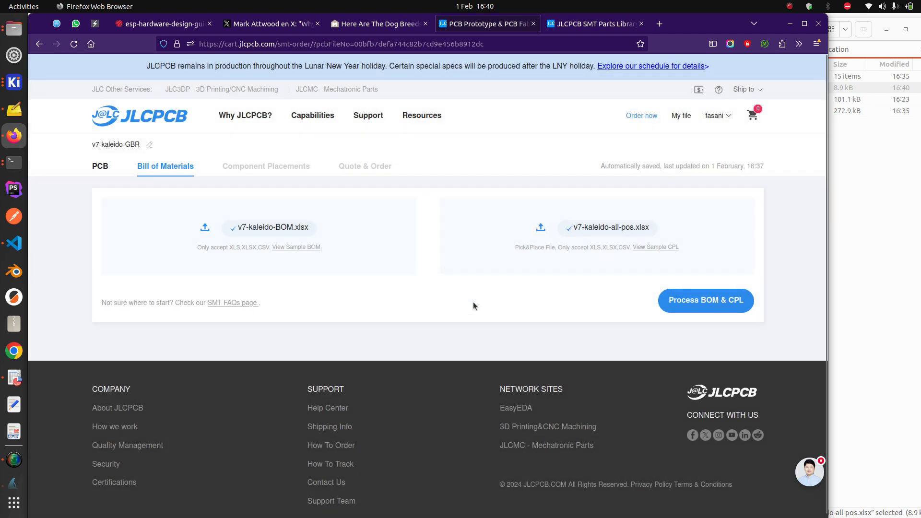
pyautogui.click(540, 228)
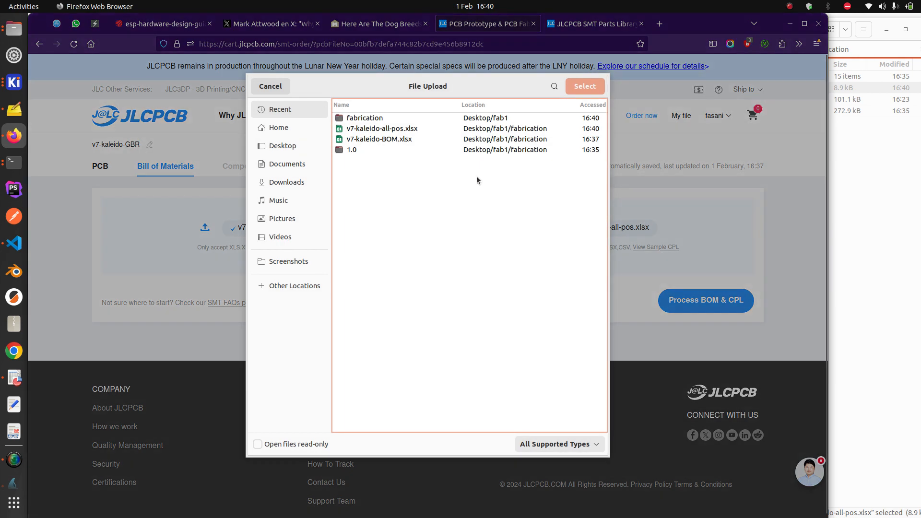
pyautogui.click(402, 132)
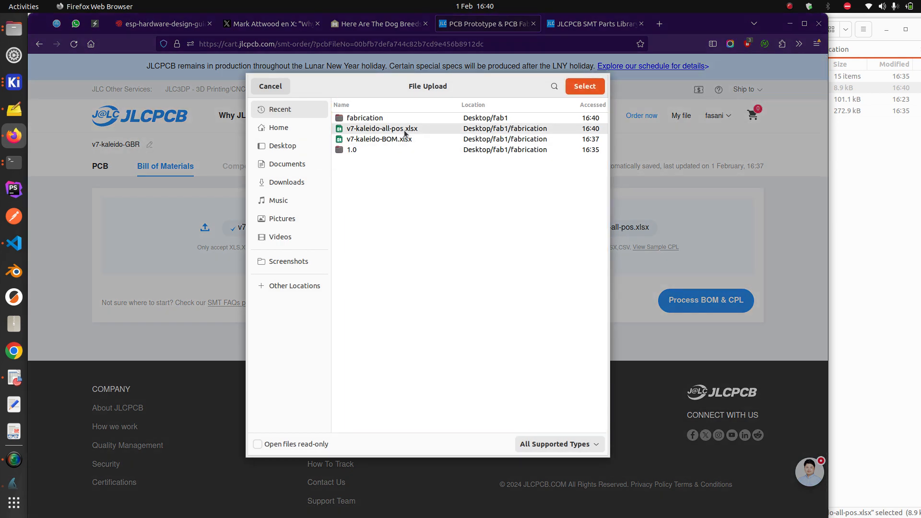
pyautogui.press('Return')
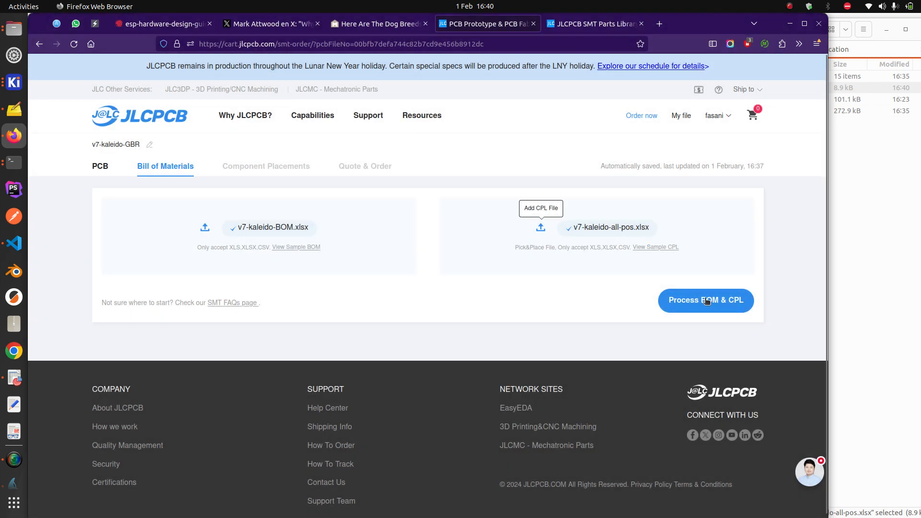
# Retry processing the BOM and CPL, then dismiss the processing failure error
pyautogui.click(720, 305)
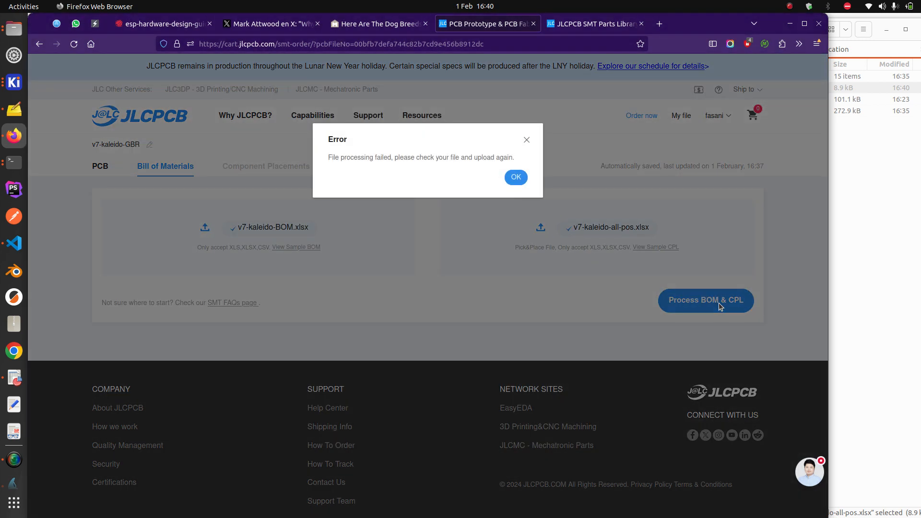
pyautogui.click(516, 177)
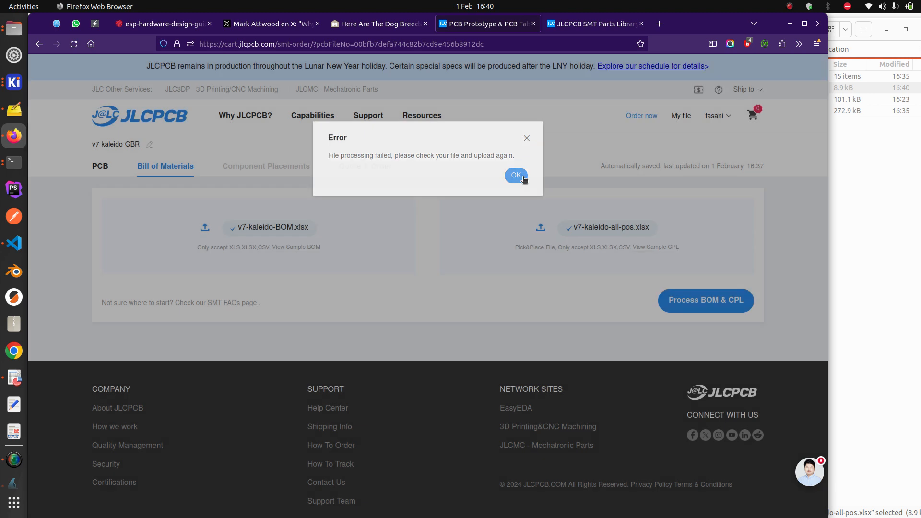
pyautogui.click(14, 378)
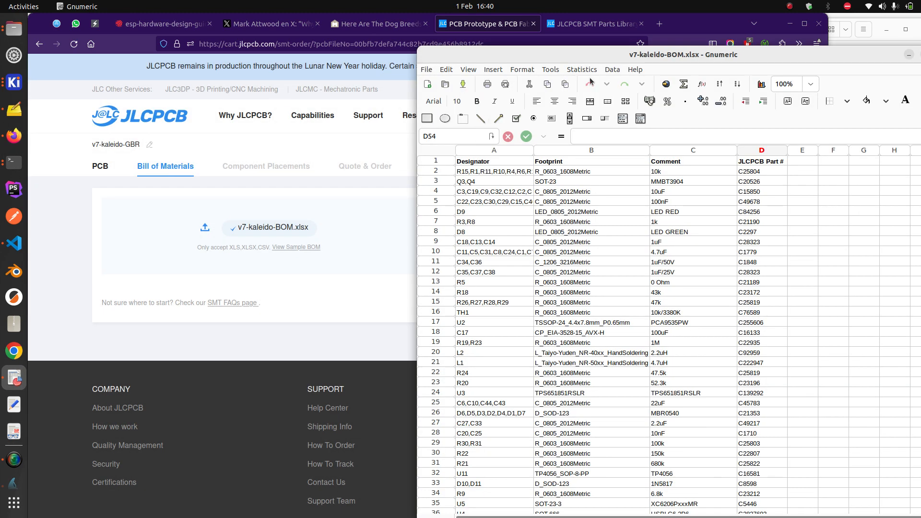
# Run Save As on the v7-kaleido-BOM.xlsx sheet, then close the BOM spreadsheet
pyautogui.click(429, 70)
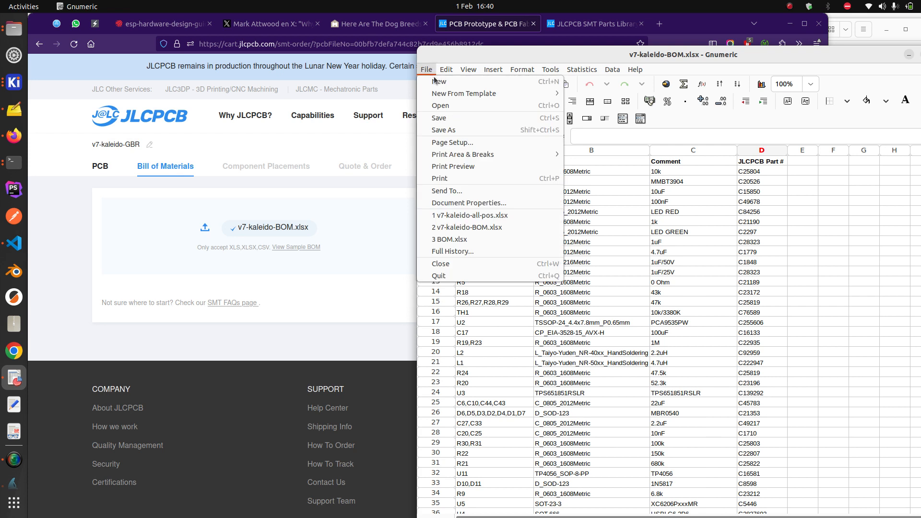
pyautogui.click(479, 128)
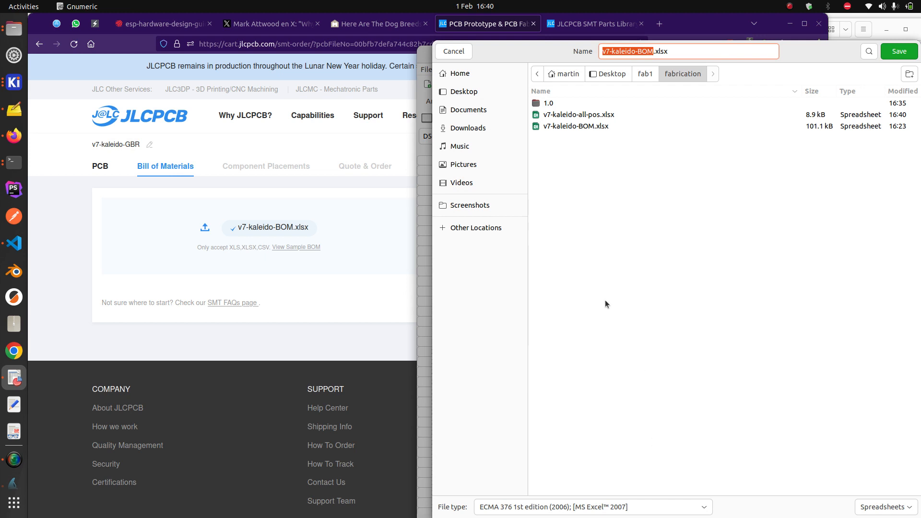
pyautogui.press('Return')
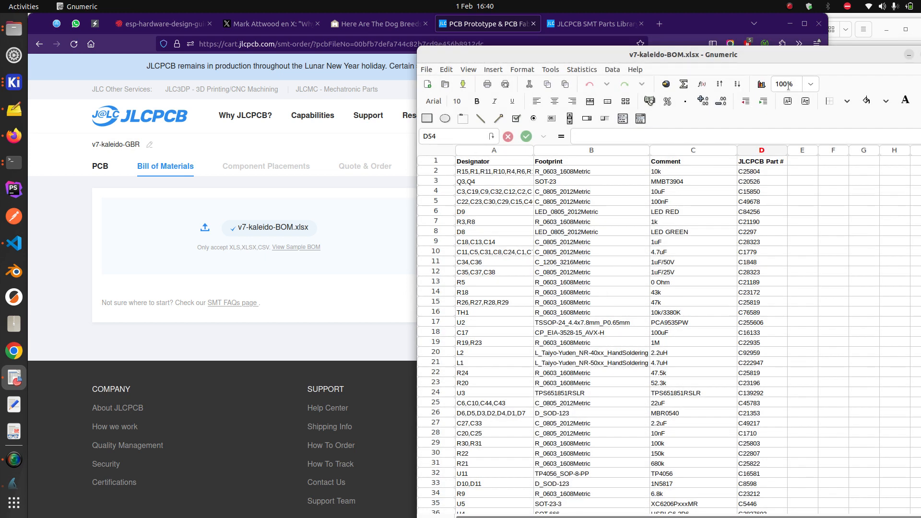
pyautogui.moveTo(803, 58); pyautogui.dragTo(631, 44)
pyautogui.click(770, 41)
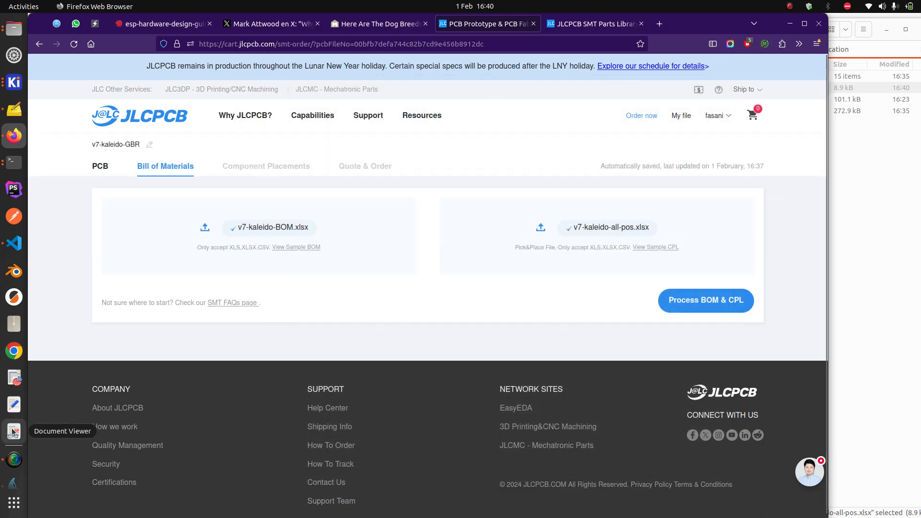
# Open v7-kaleido-all-pos.xlsx and Save As xlsx, overwriting the existing file
pyautogui.click(876, 150)
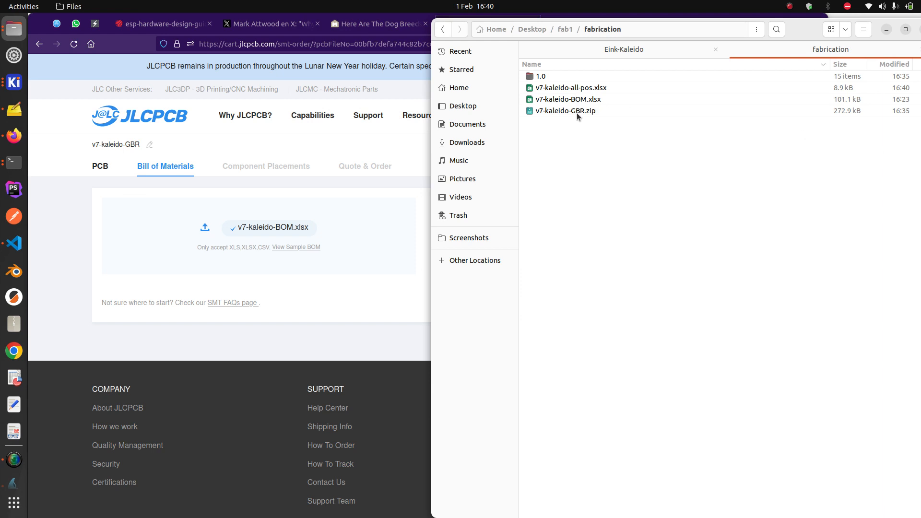
pyautogui.doubleClick(591, 90)
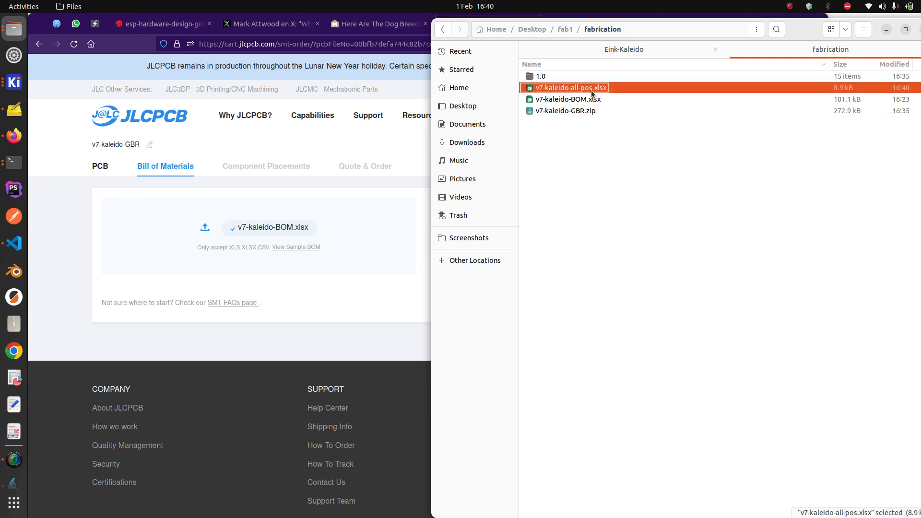
pyautogui.scroll(11, 163, 221)
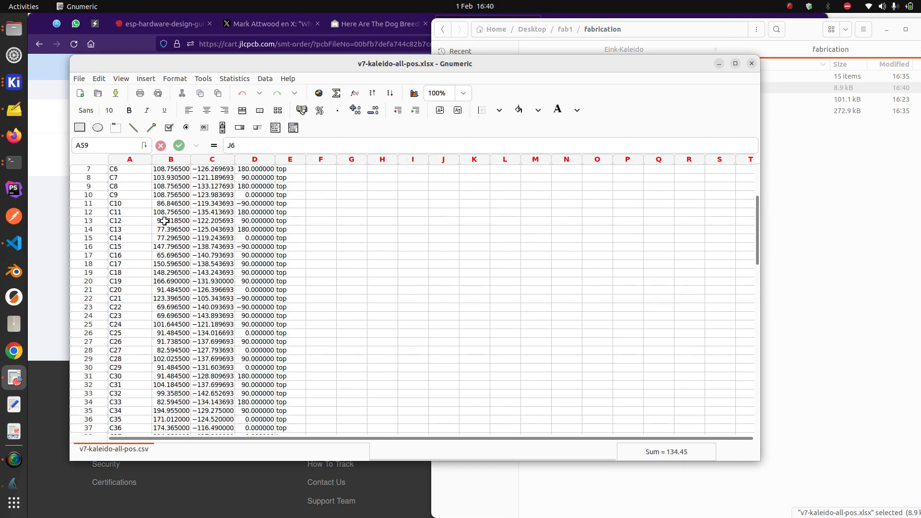
pyautogui.click(80, 78)
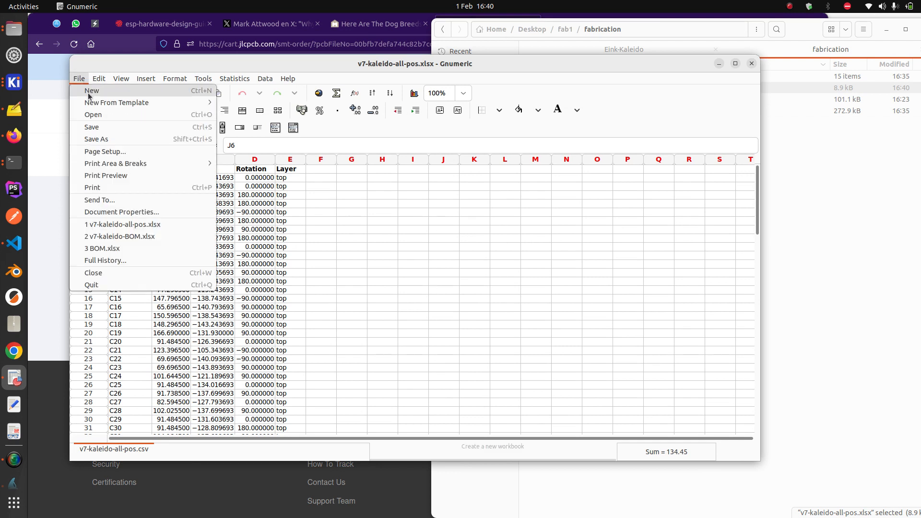
pyautogui.click(113, 134)
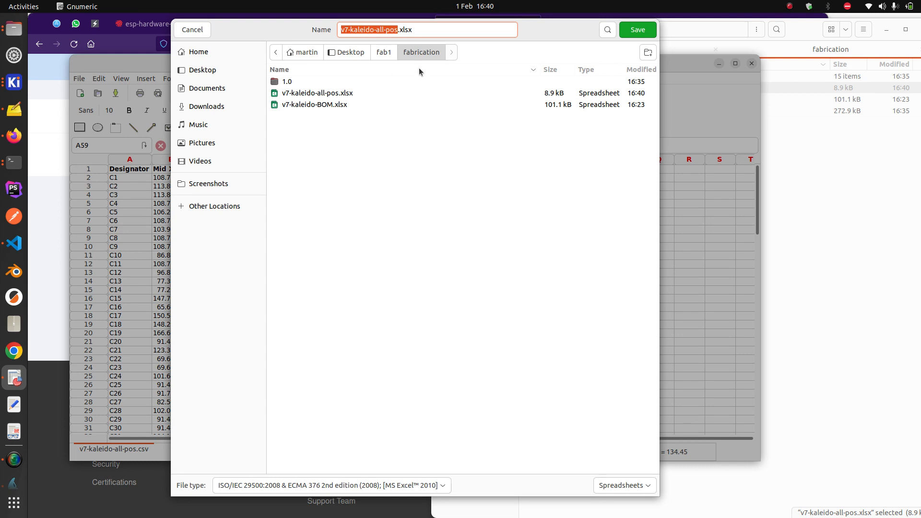
pyautogui.click(648, 30)
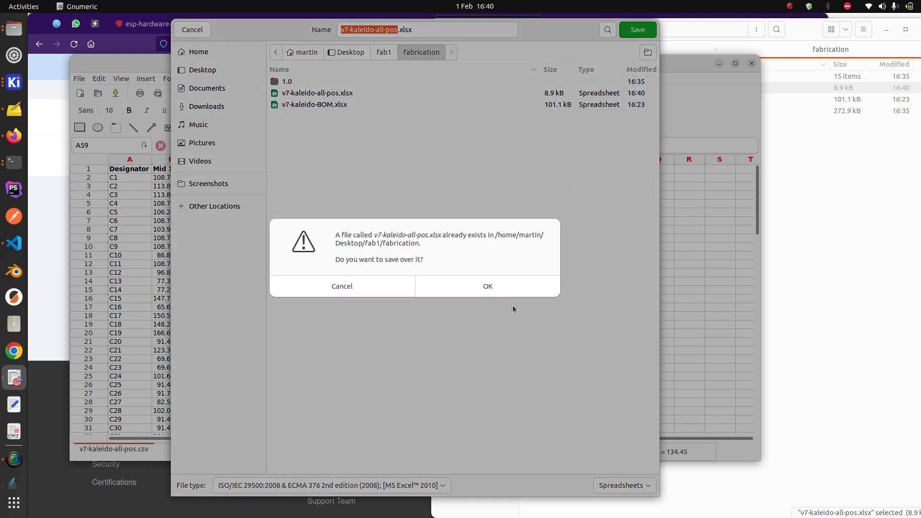
pyautogui.click(494, 282)
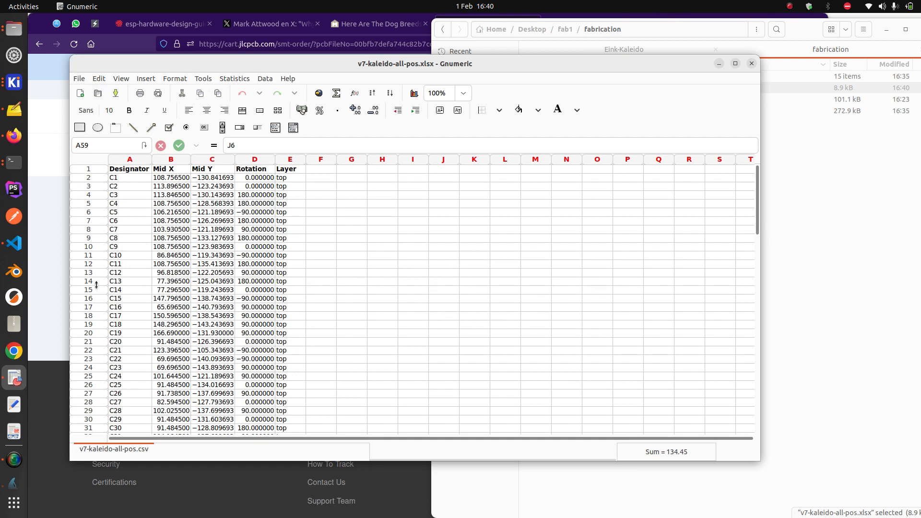
pyautogui.click(51, 271)
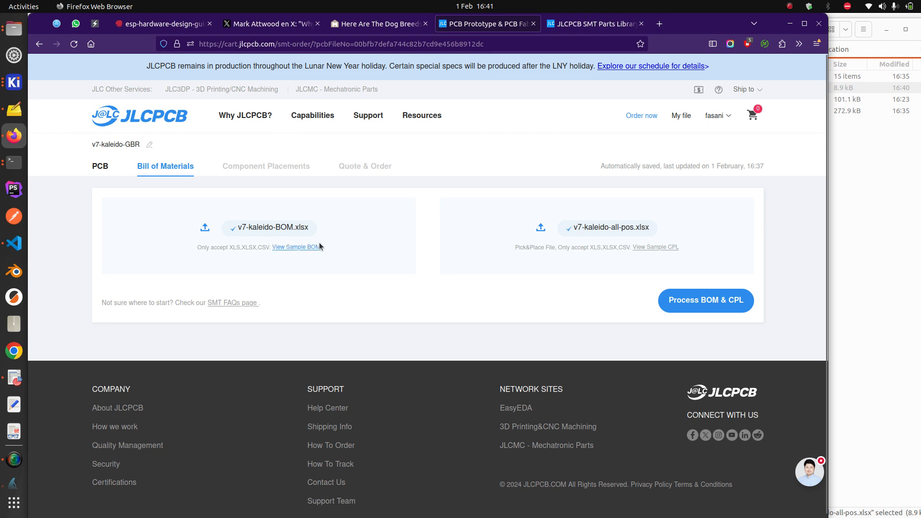
# Re-attach v7-kaleido-BOM.xlsx as BOM and v7-kaleido-all-pos.xlsx as CPL, then process them
pyautogui.click(204, 228)
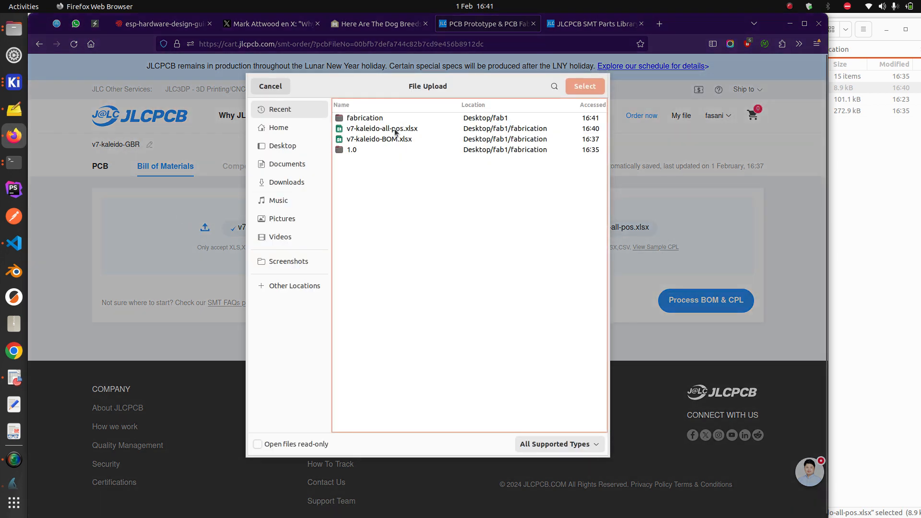
pyautogui.doubleClick(393, 140)
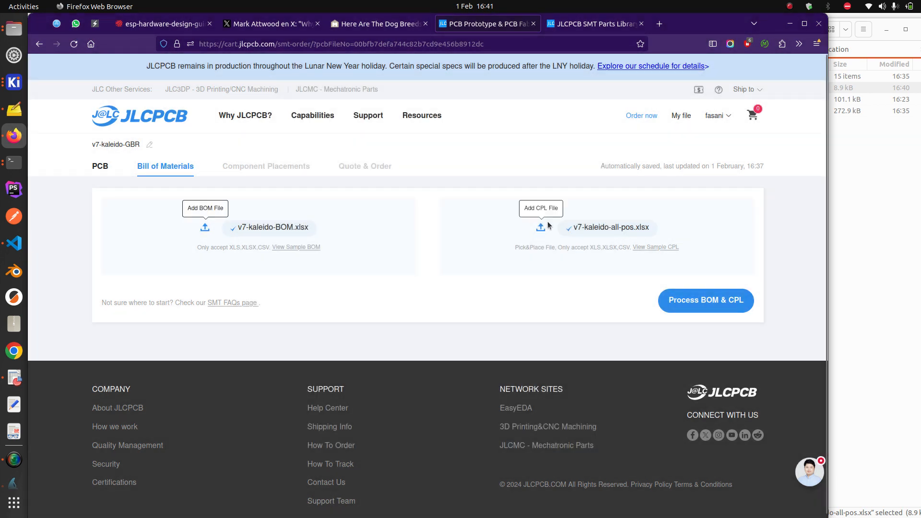
pyautogui.click(544, 228)
pyautogui.doubleClick(411, 128)
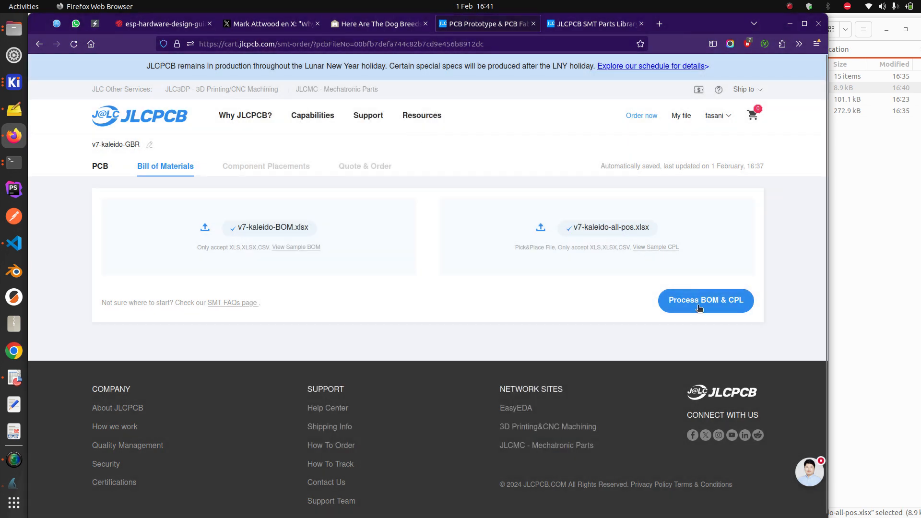
pyautogui.click(699, 306)
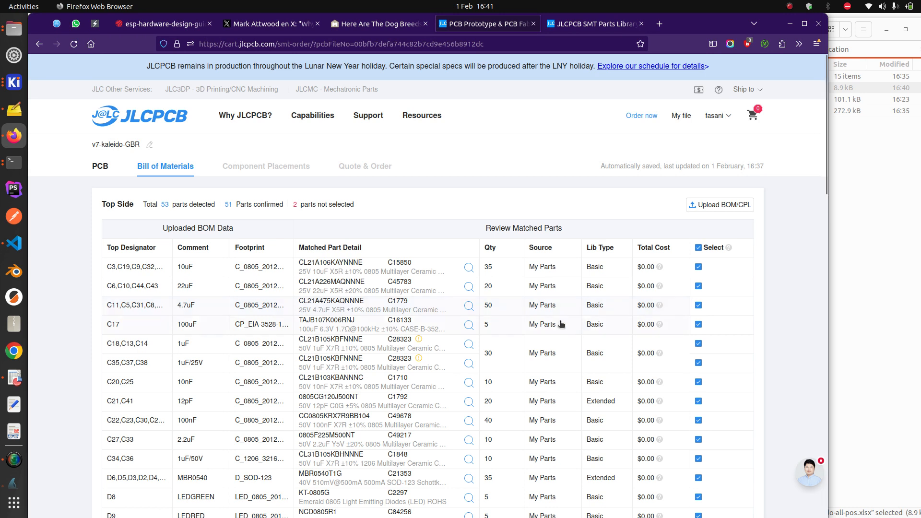
# Review the matched parts table: 53 parts detected, 51 confirmed, 2 not selected
pyautogui.scroll(-2, 544, 322)
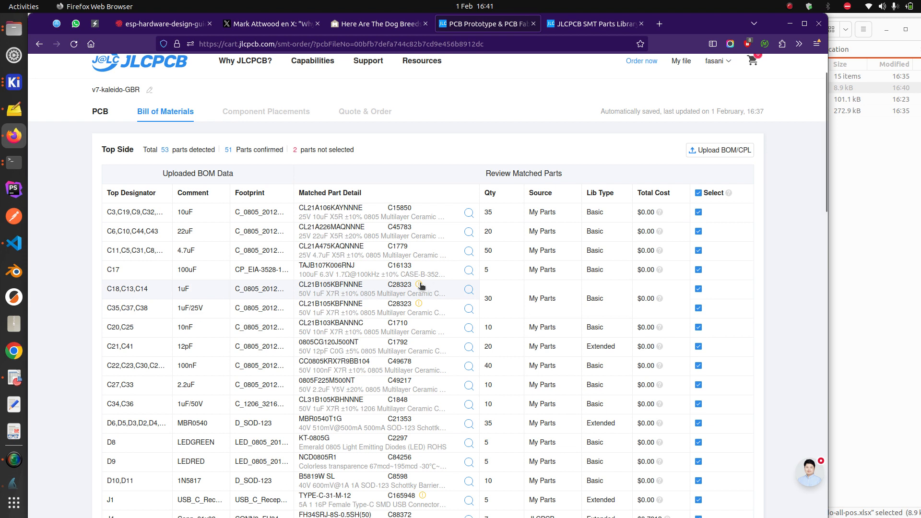
pyautogui.moveTo(420, 286)
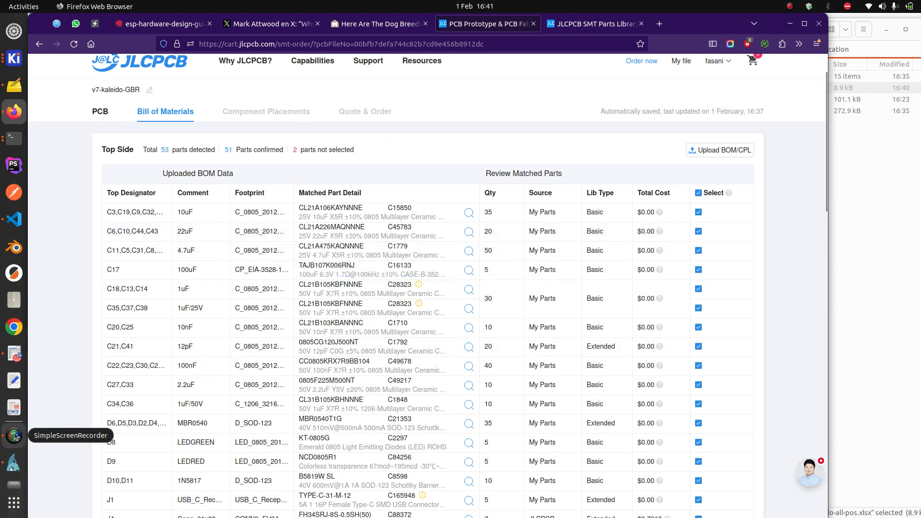
pyautogui.click(14, 435)
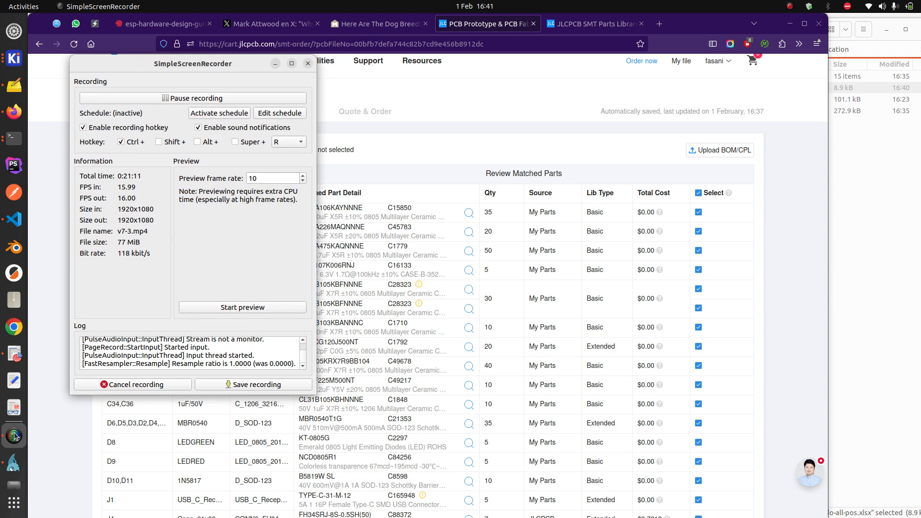
pyautogui.click(491, 129)
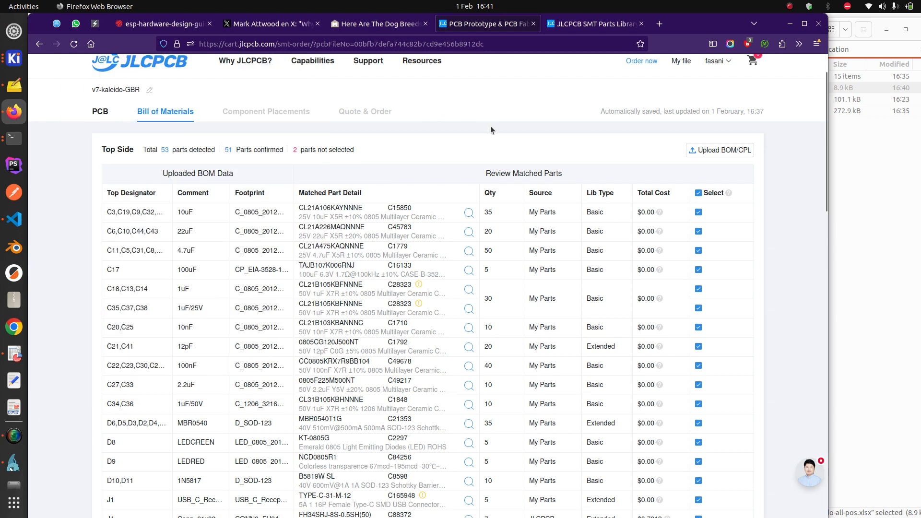
pyautogui.scroll(-1, 318, 218)
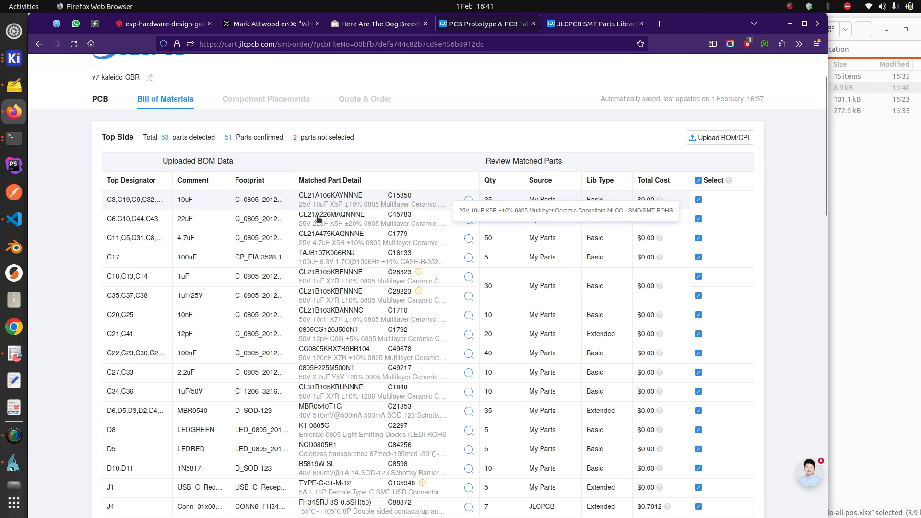
pyautogui.scroll(-2, 318, 218)
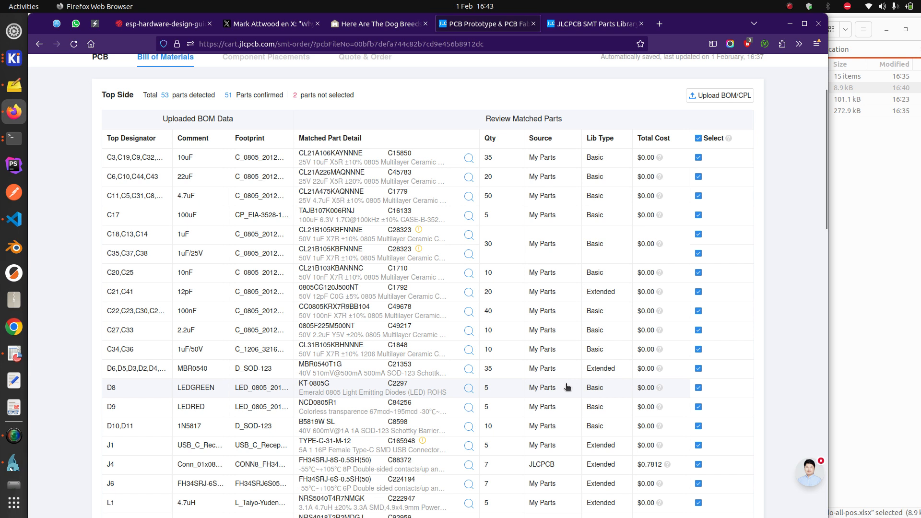
# Scroll the matched parts table to L3, the Sunlord SWPA5040S220MT 22uH inductor (C68434)
pyautogui.scroll(-3, 564, 388)
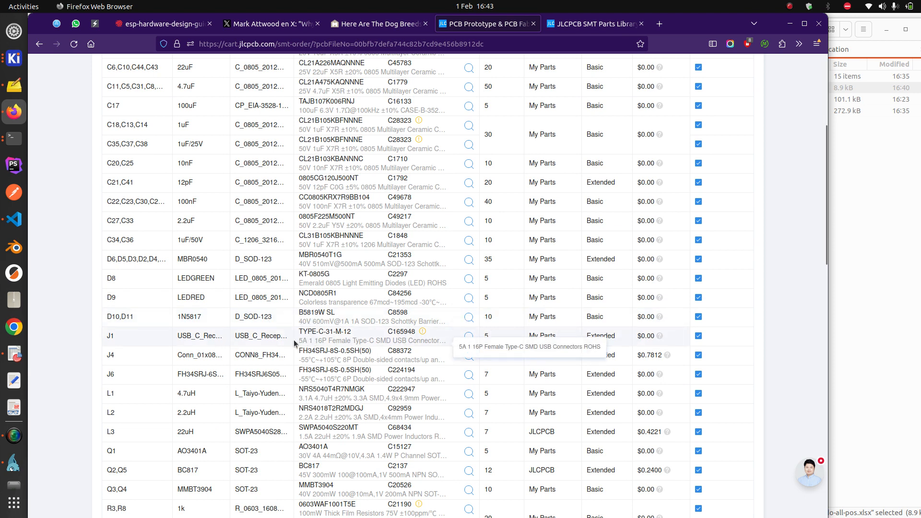
pyautogui.scroll(-2, 257, 343)
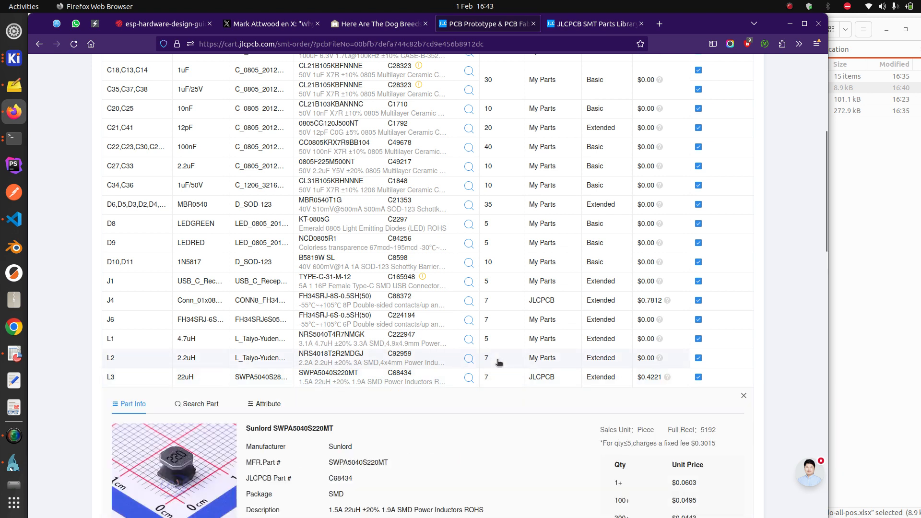
# Expand L2's part info: Taiyo Yuden NRS4018T2R2MDGJ 2.2uH inductor C92959 at $0.0728, and check the resistor warnings
pyautogui.scroll(-2, 499, 362)
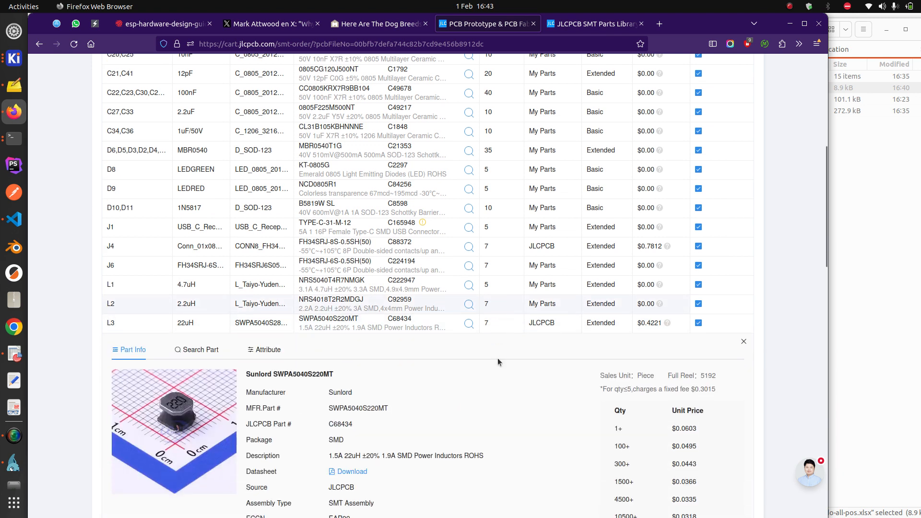
pyautogui.click(494, 326)
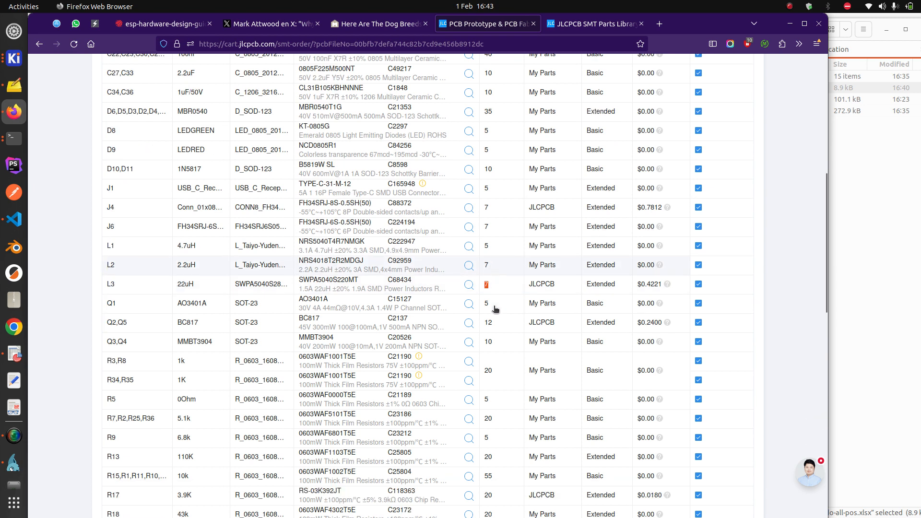
pyautogui.scroll(-2, 494, 308)
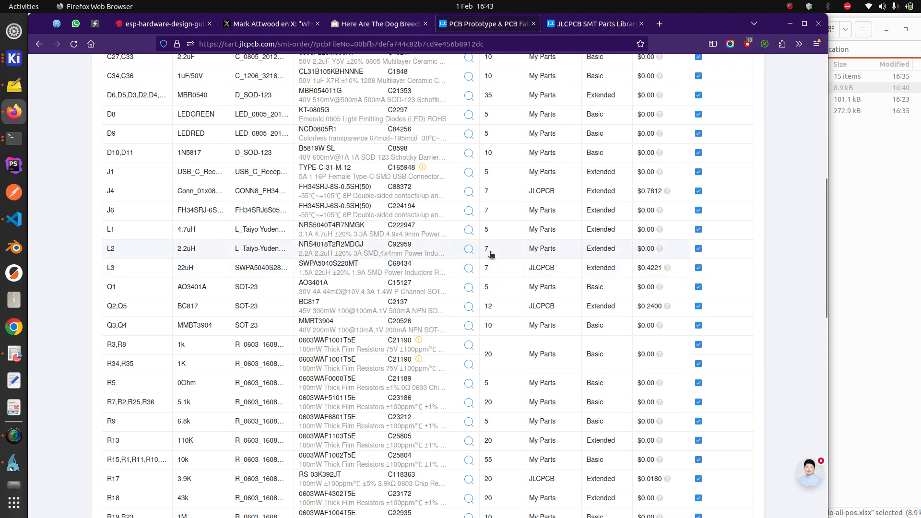
pyautogui.click(487, 250)
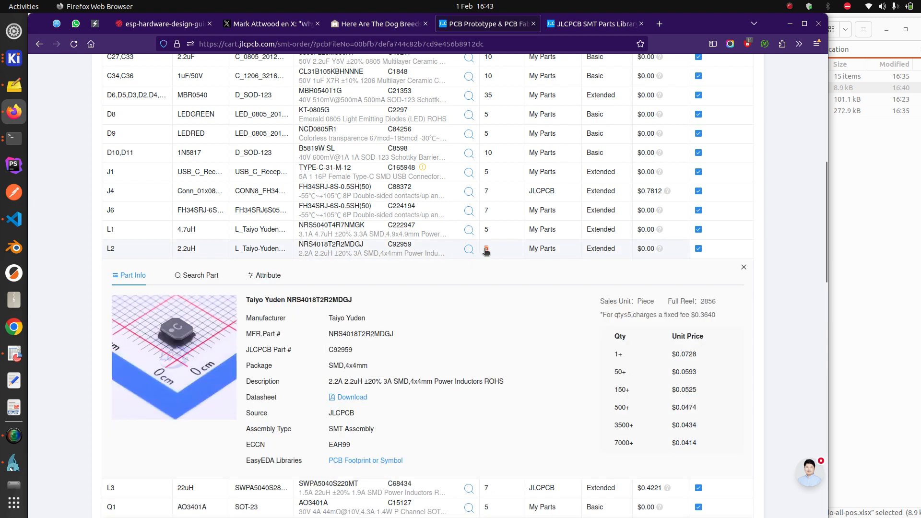
pyautogui.scroll(-5, 491, 251)
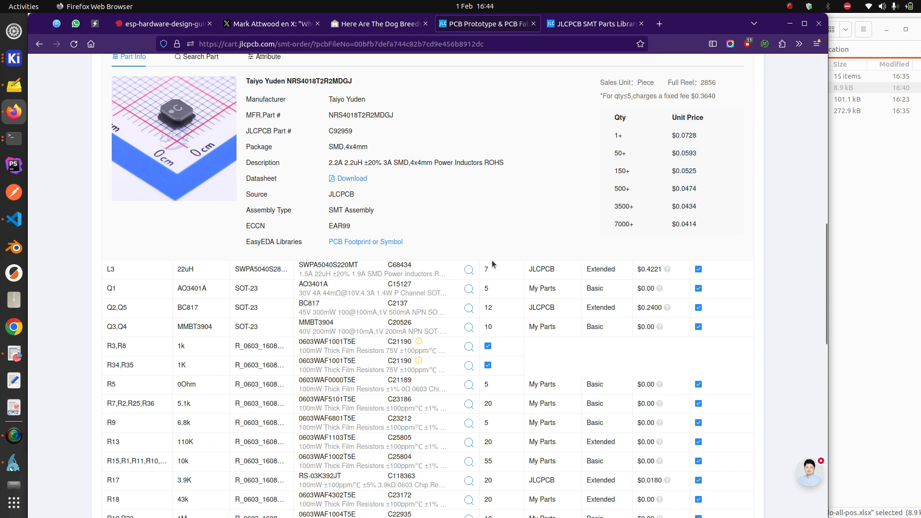
pyautogui.scroll(-3, 493, 273)
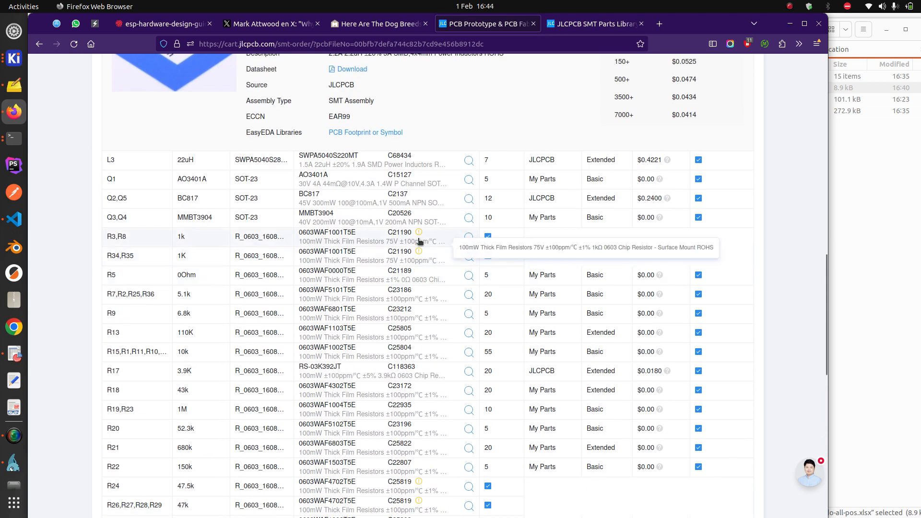
pyautogui.moveTo(419, 235)
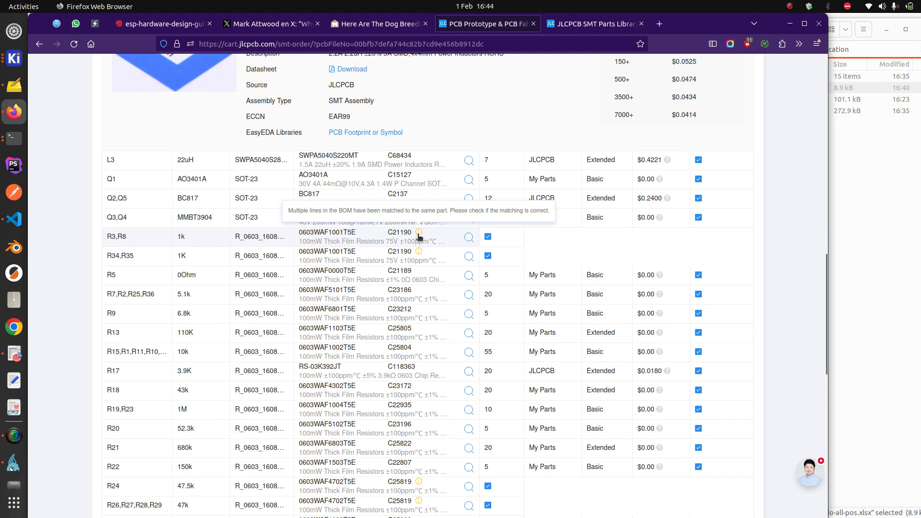
pyautogui.moveTo(420, 254)
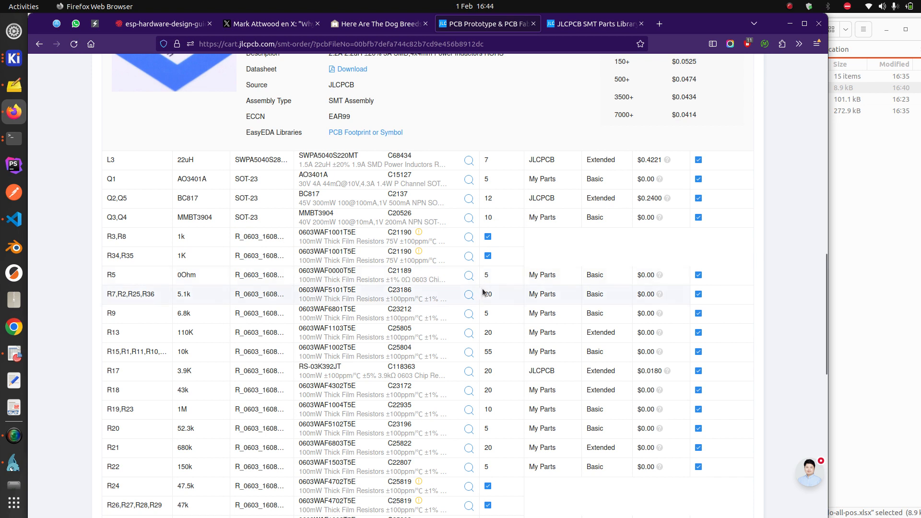
# Scroll through the remaining BOM rows to the unmatched U7 PCF8563T clock chip (C7440)
pyautogui.scroll(-2, 444, 280)
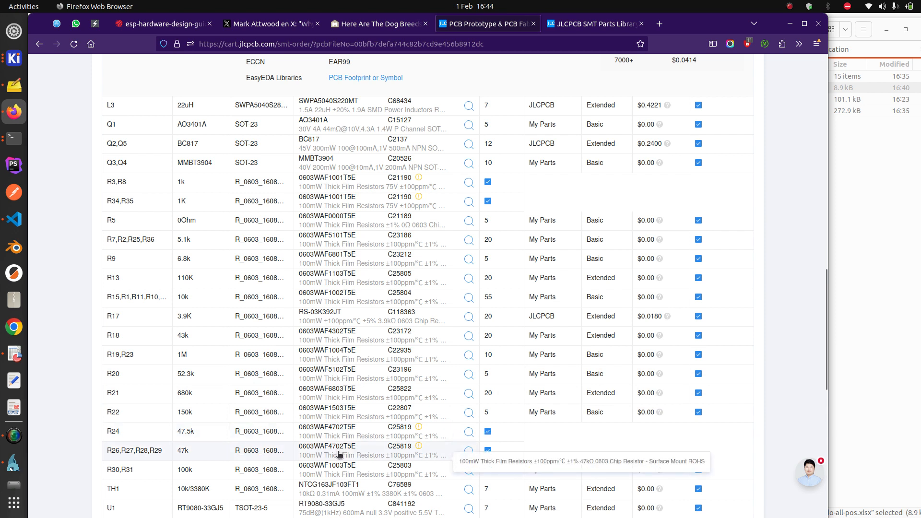
pyautogui.scroll(-2, 337, 454)
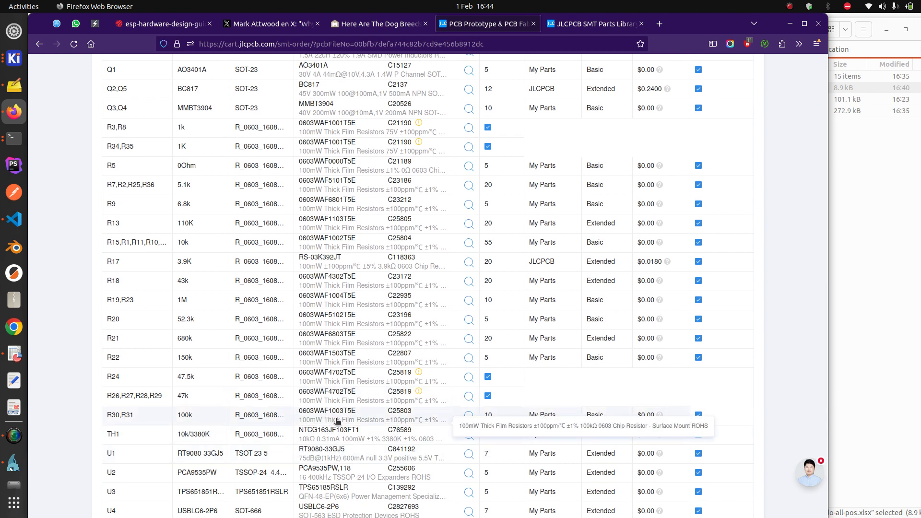
pyautogui.scroll(-2, 352, 447)
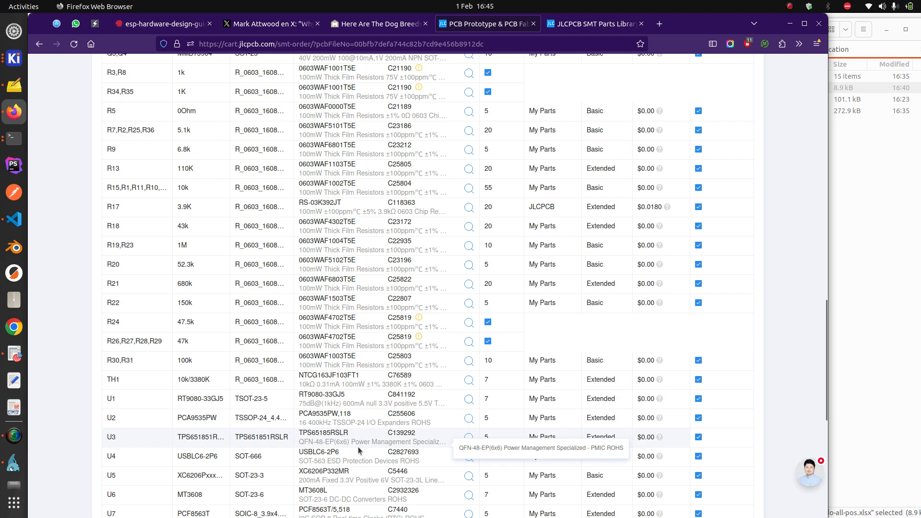
pyautogui.scroll(-2, 357, 447)
pyautogui.scroll(-4, 468, 445)
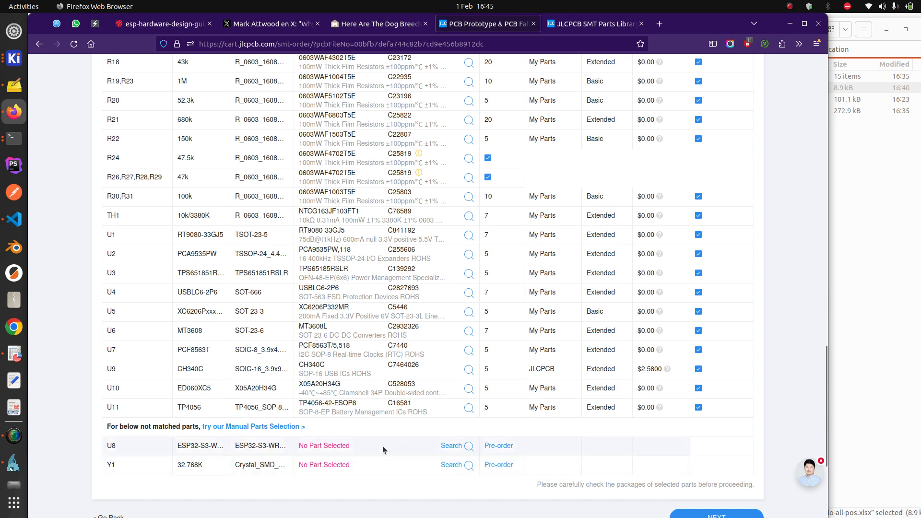
pyautogui.scroll(-2, 385, 450)
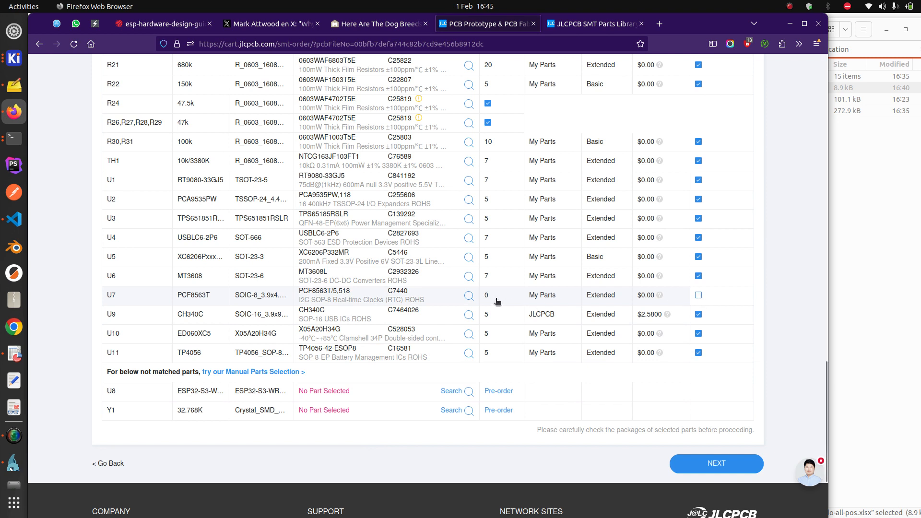
# Continue past the parts list, choosing 'Do not place' for the unselected parts
pyautogui.click(725, 463)
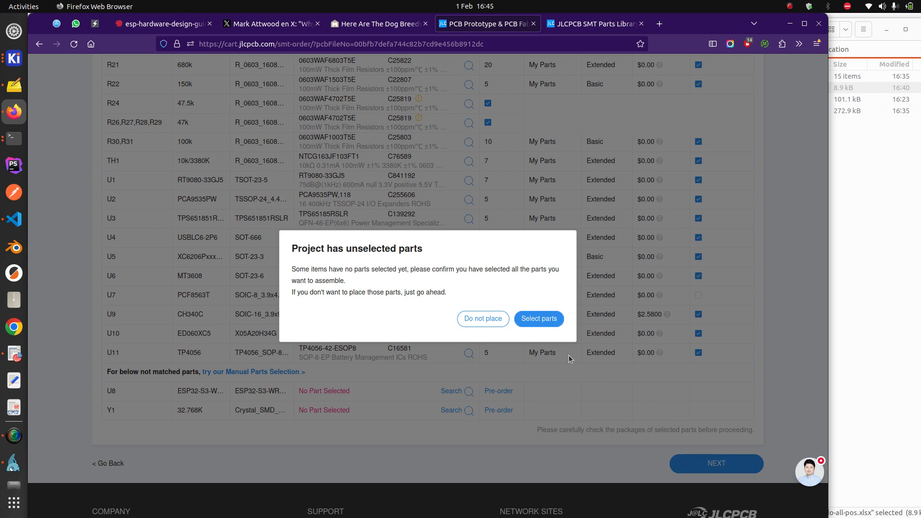
pyautogui.click(484, 320)
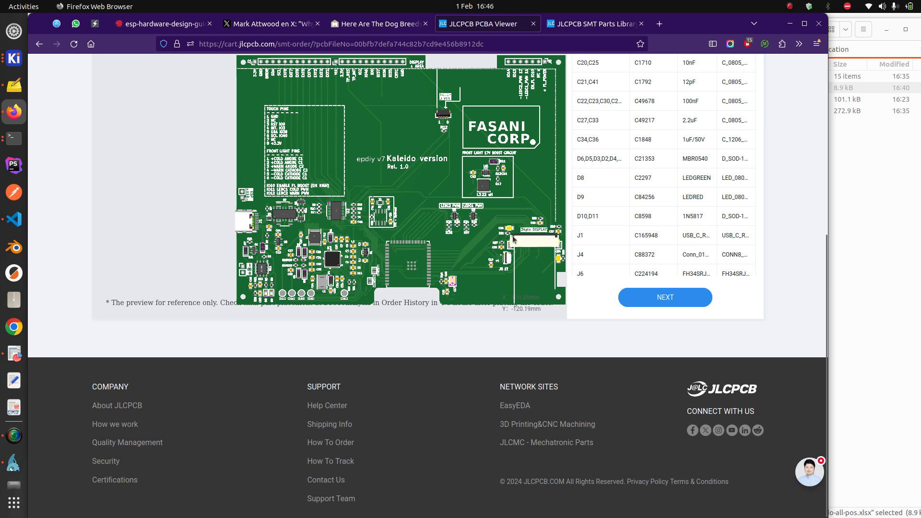
# Screenshot the board placement preview, then advance to the charge details totalling $97.81
pyautogui.scroll(3, 744, 211)
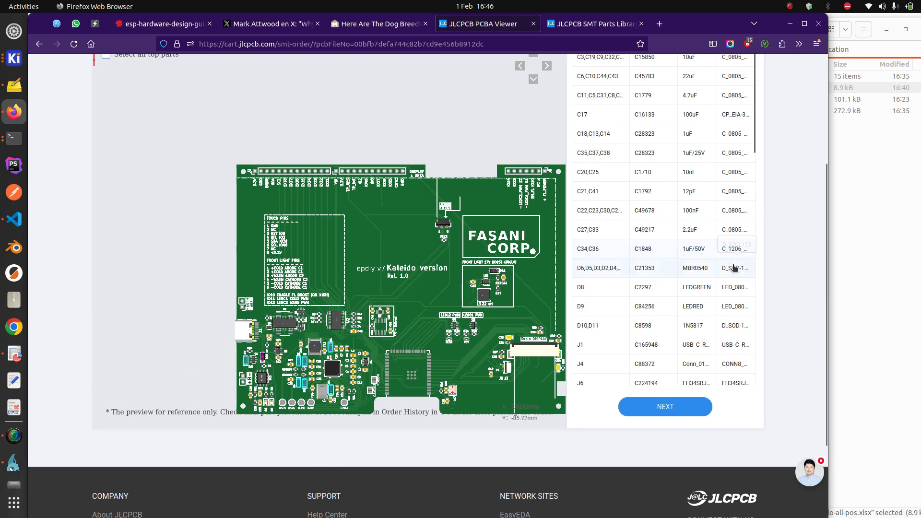
pyautogui.press('Print')
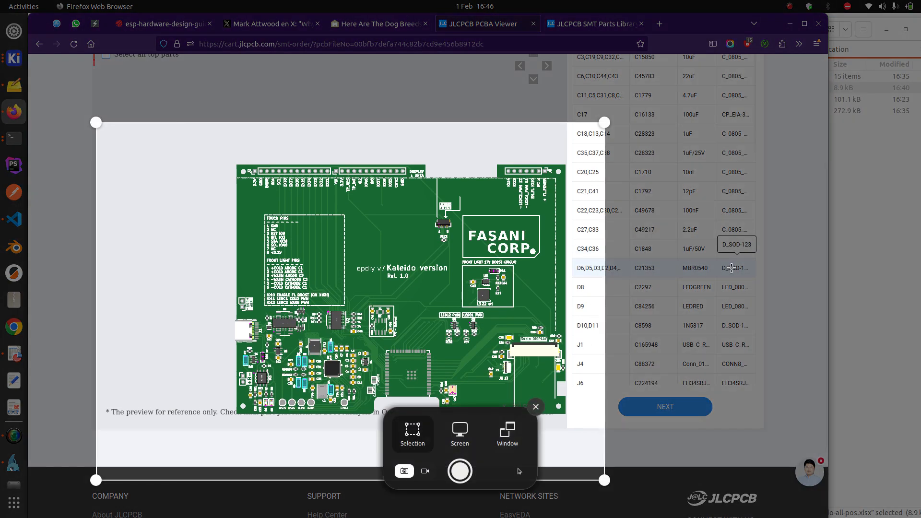
pyautogui.moveTo(594, 331); pyautogui.dragTo(772, 325)
pyautogui.click(460, 471)
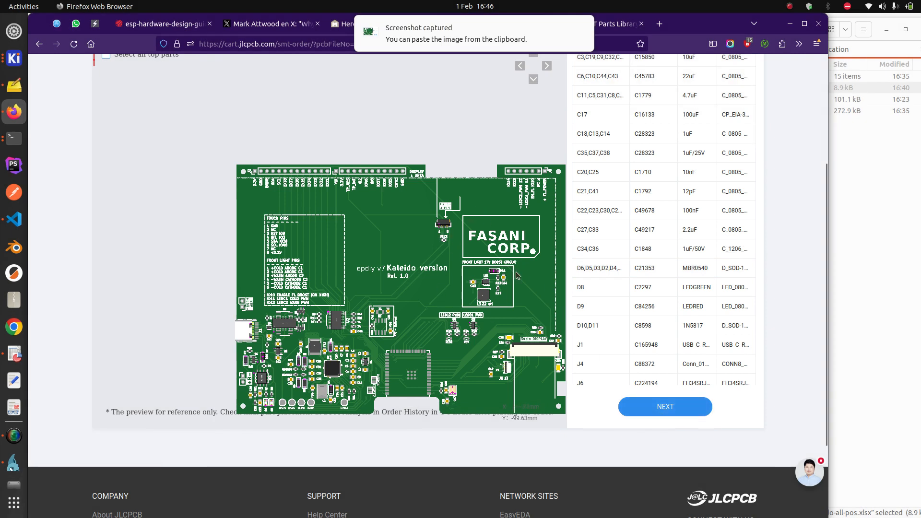
pyautogui.click(671, 406)
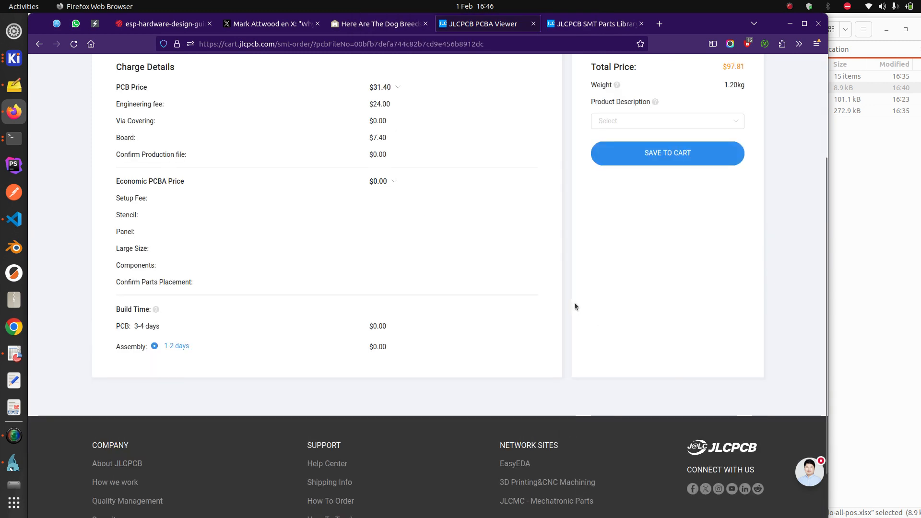
# Set the product category to Reserch\Education\DIY\Entertainment > Other and begin the description 'Eink Kaleido controller board'
pyautogui.scroll(2, 574, 302)
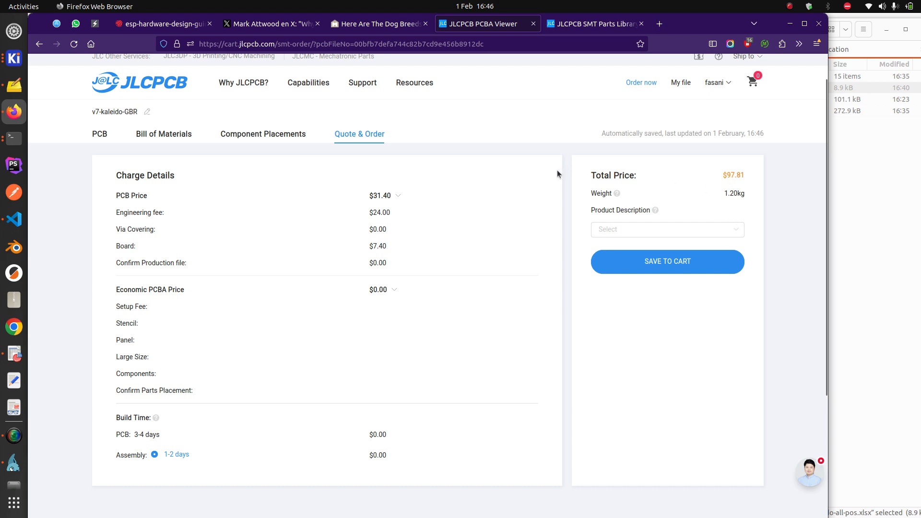
pyautogui.click(737, 229)
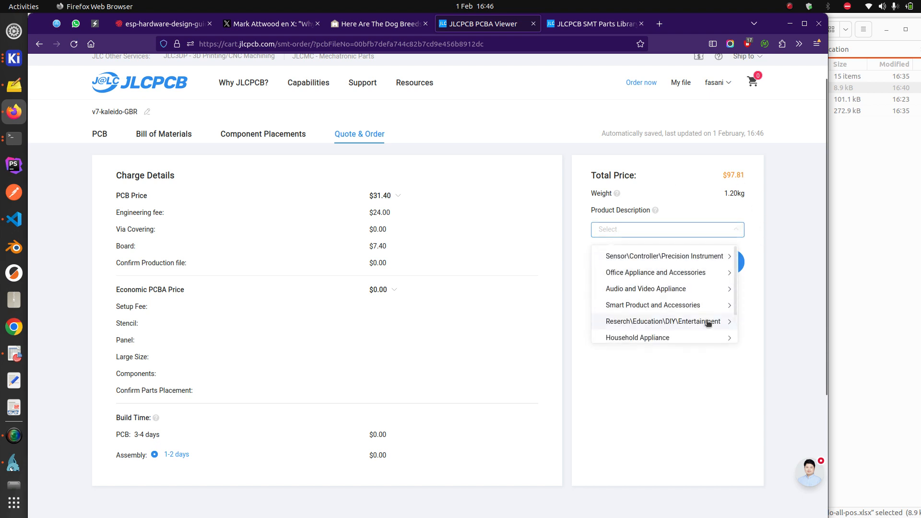
pyautogui.click(708, 322)
pyautogui.scroll(-1, 690, 314)
pyautogui.click(695, 330)
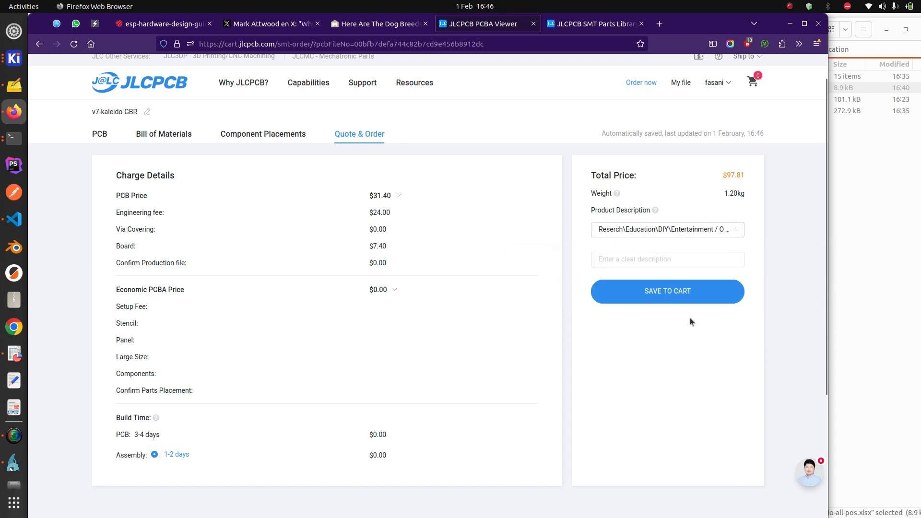
pyautogui.click(650, 262)
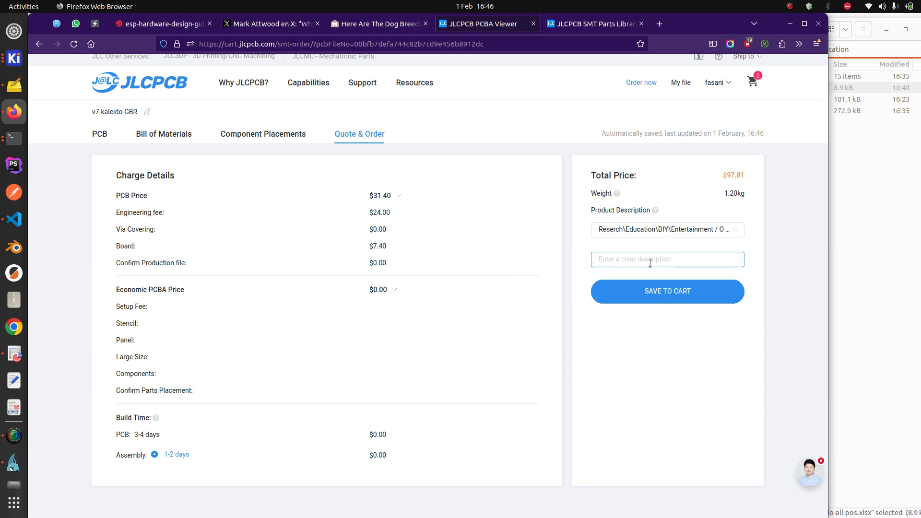
pyautogui.write('Eink Kaleido controller board')
# Save the order to the cart and verify the PCB and Economic PCBA items totalling $97.81
pyautogui.click(721, 291)
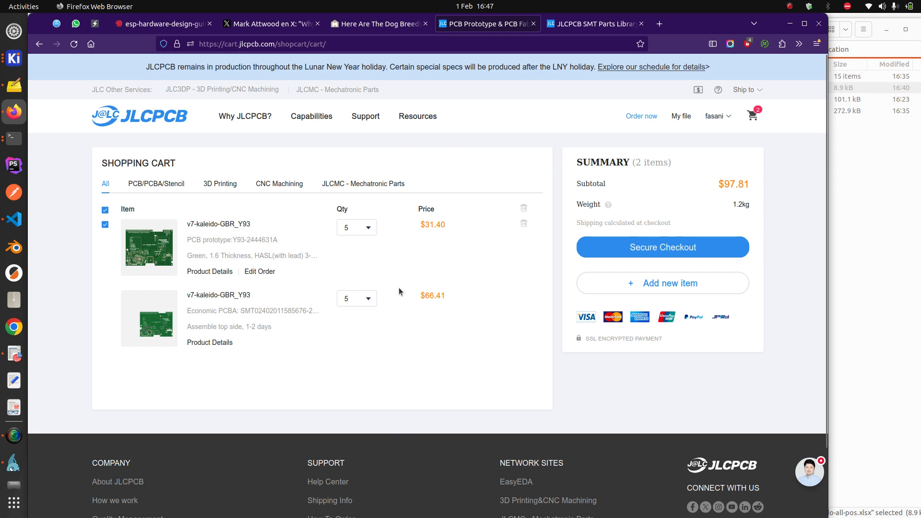
pyautogui.doubleClick(290, 310)
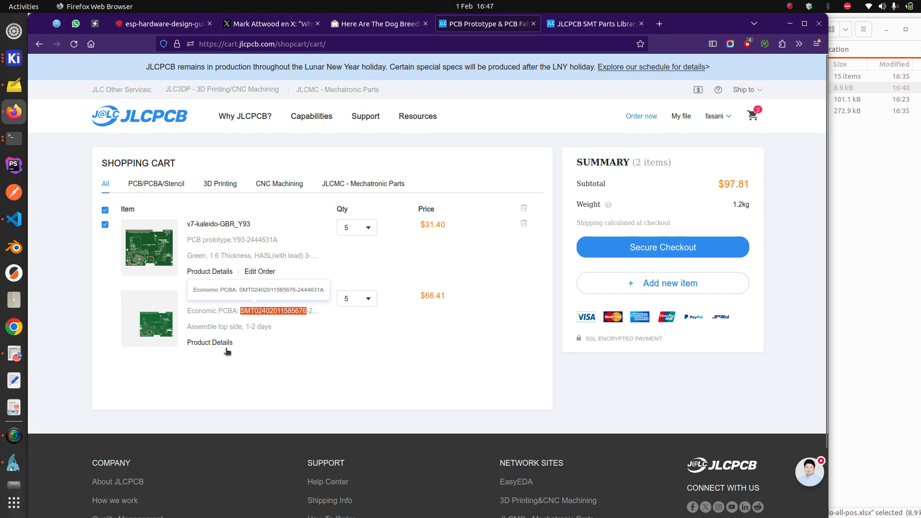
pyautogui.click(14, 435)
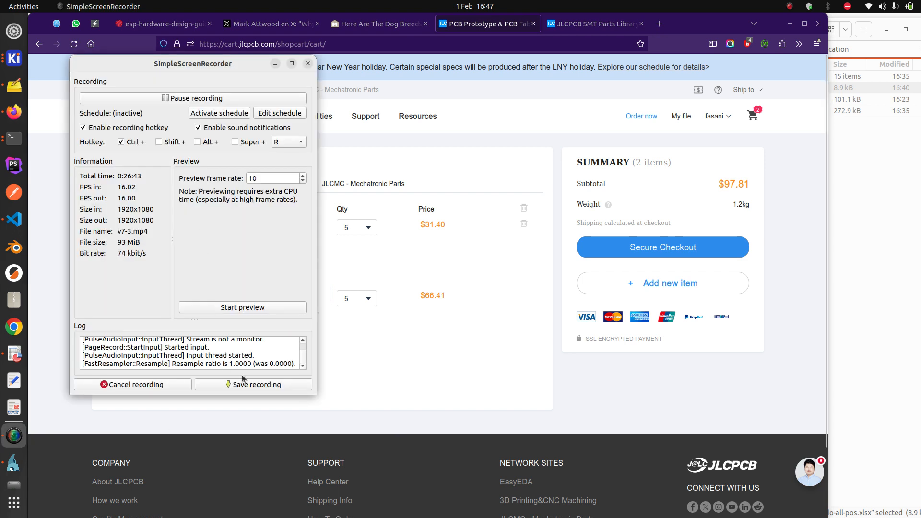